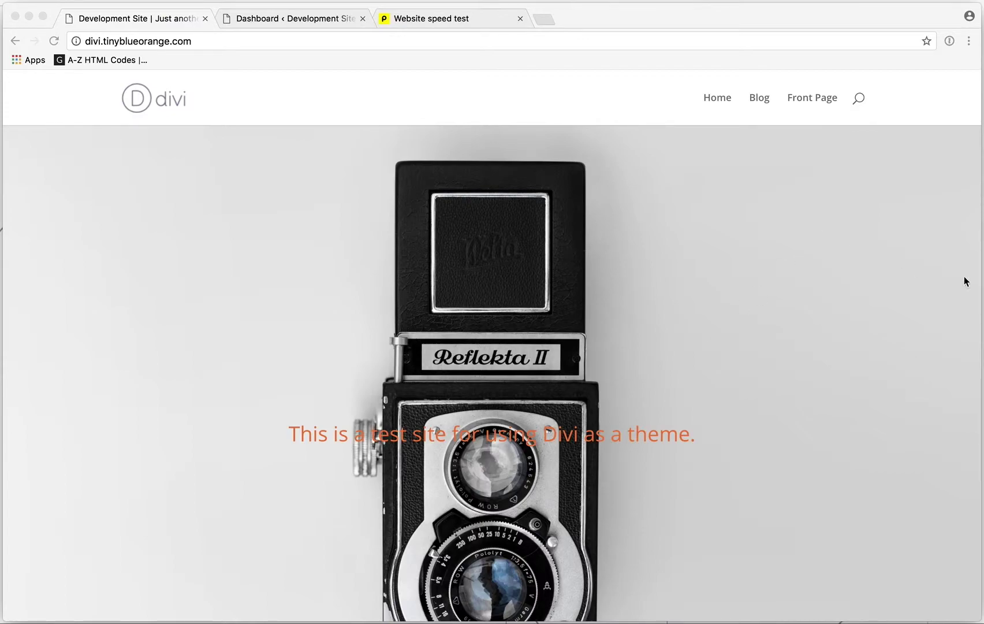
{"action": "left_click", "coordinate": [920, 309]}
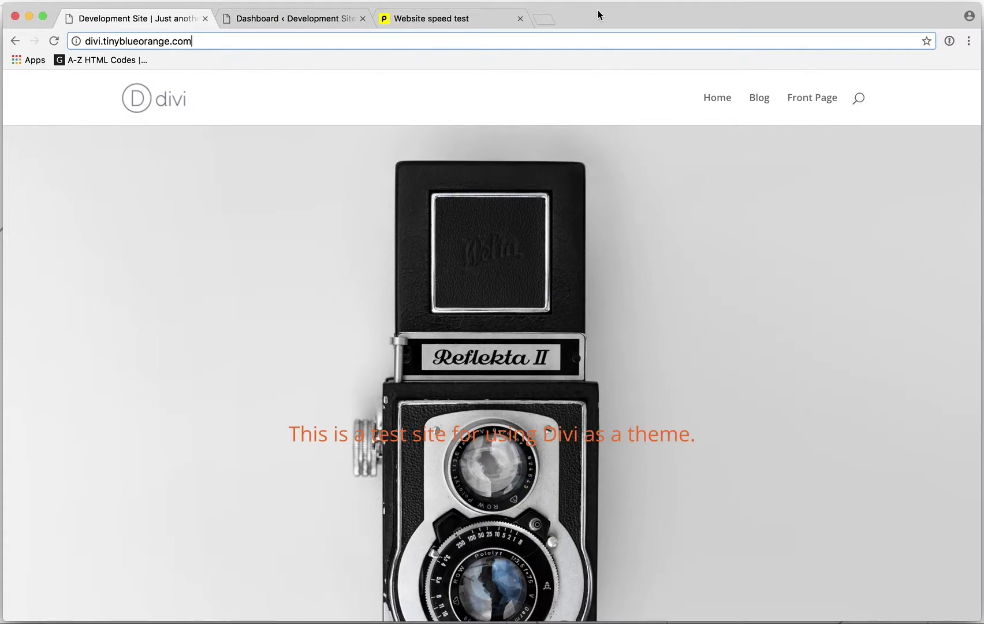
{"action": "left_click", "coordinate": [578, 47]}
{"action": "left_click", "coordinate": [567, 41]}
{"action": "left_click", "coordinate": [567, 79]}
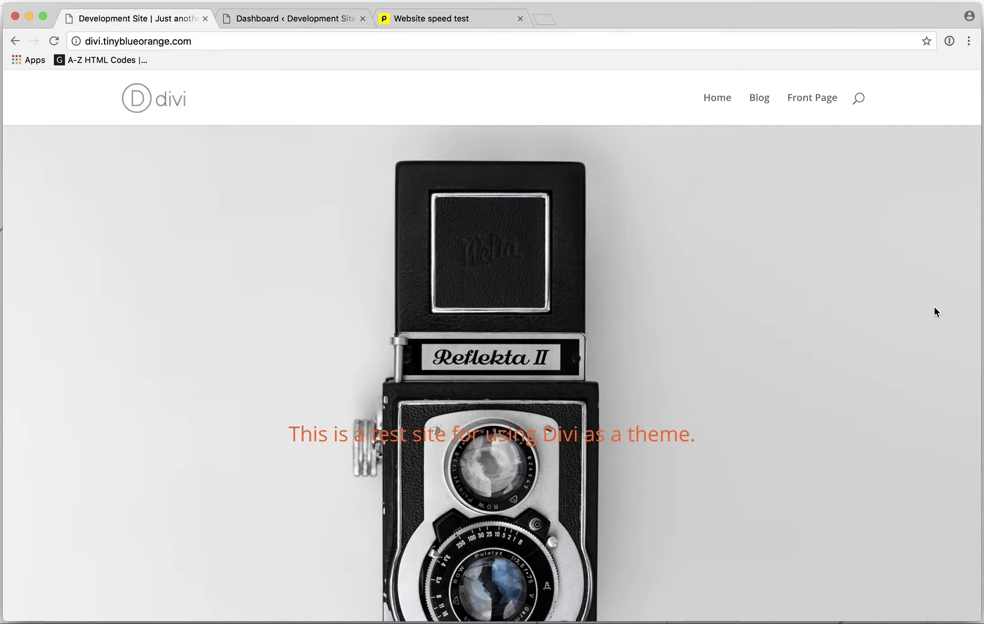
- Copy the divi.tinyblueorange.com address and enter it as the URL for the Pingdom website speed test
{"action": "left_click", "coordinate": [470, 41]}
{"action": "key", "text": "super+c"}
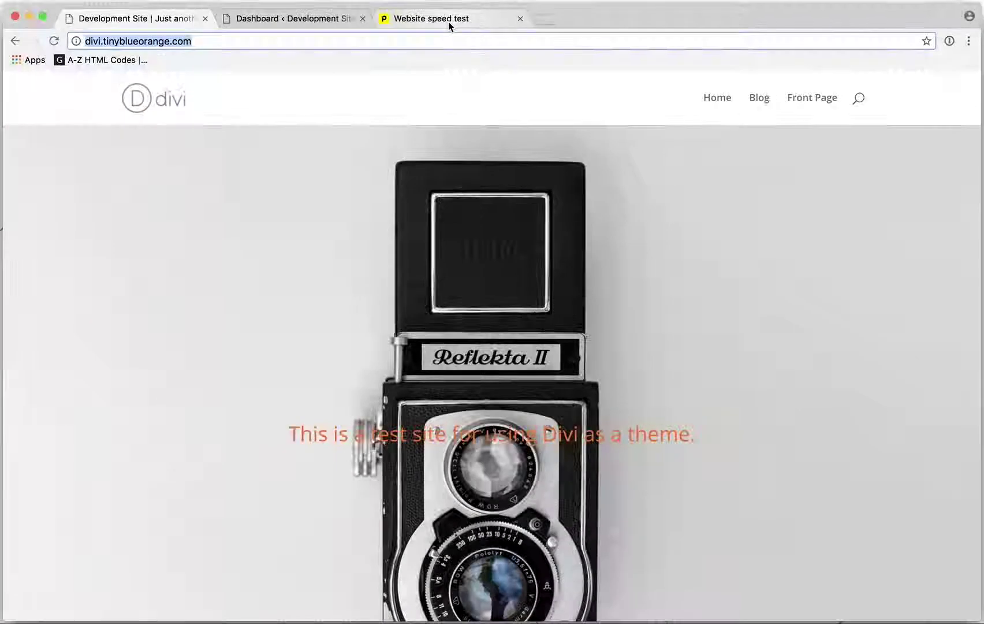
{"action": "left_click", "coordinate": [449, 22]}
{"action": "left_click", "coordinate": [397, 48]}
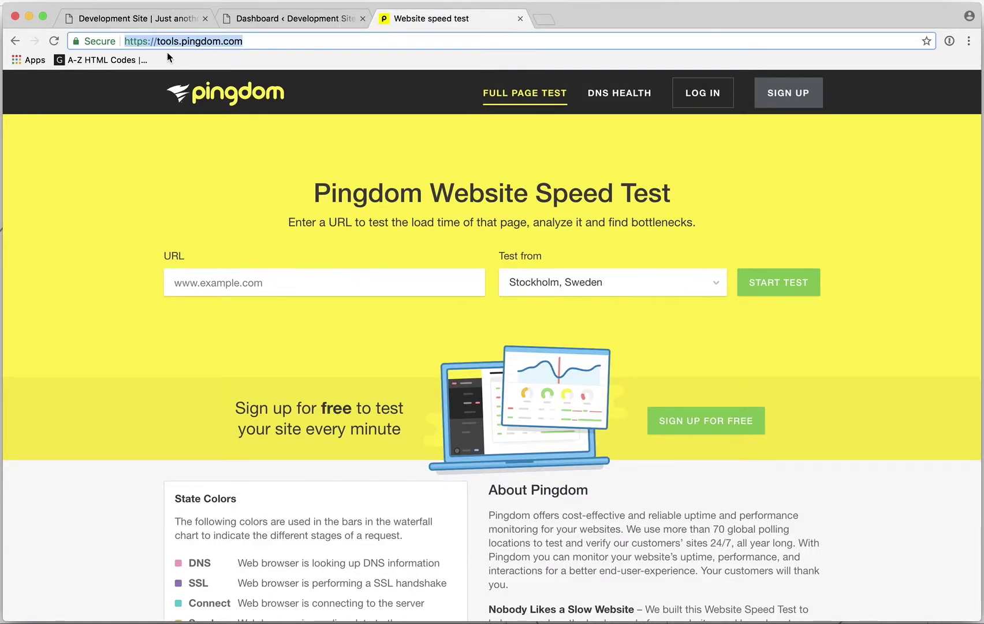
{"action": "left_click", "coordinate": [243, 41]}
{"action": "left_click", "coordinate": [229, 174]}
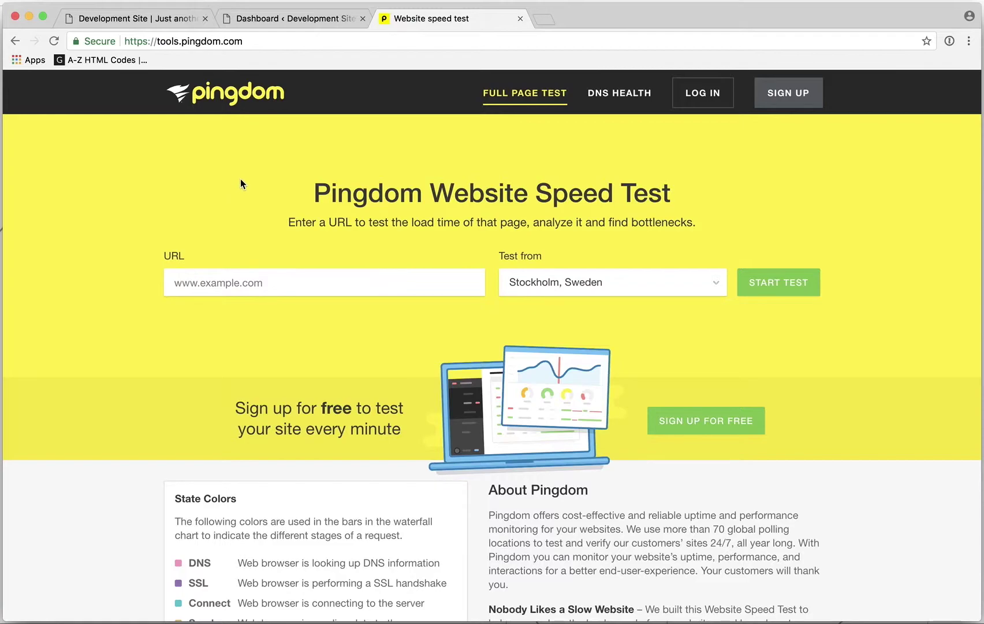
{"action": "left_click", "coordinate": [274, 280]}
{"action": "key", "text": "super+v"}
{"action": "left_click", "coordinate": [337, 253]}
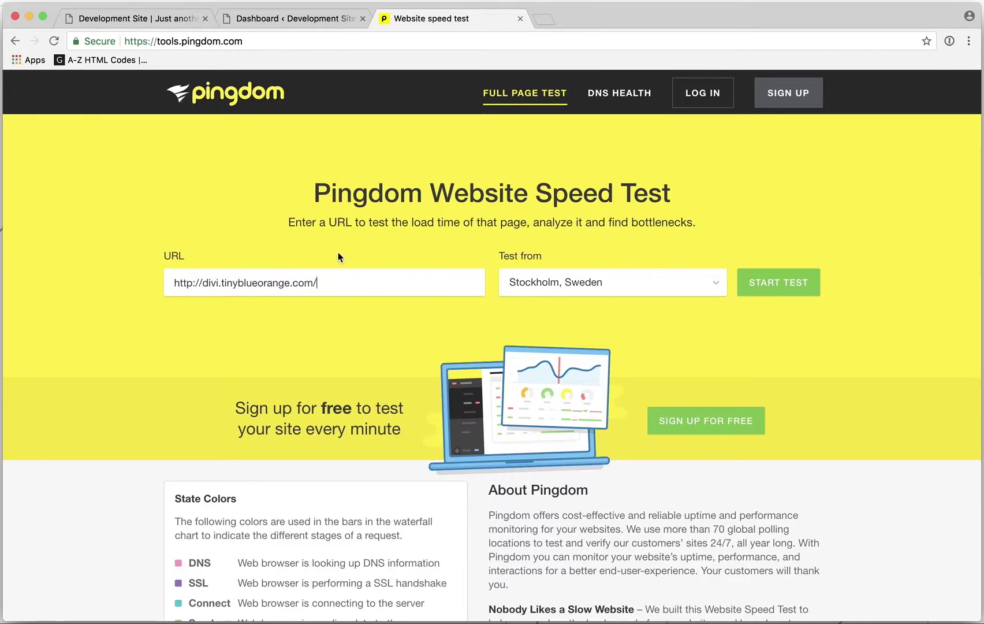
- Run the speed test from New York City, New York, USA and review the result summary
{"action": "left_click", "coordinate": [541, 289]}
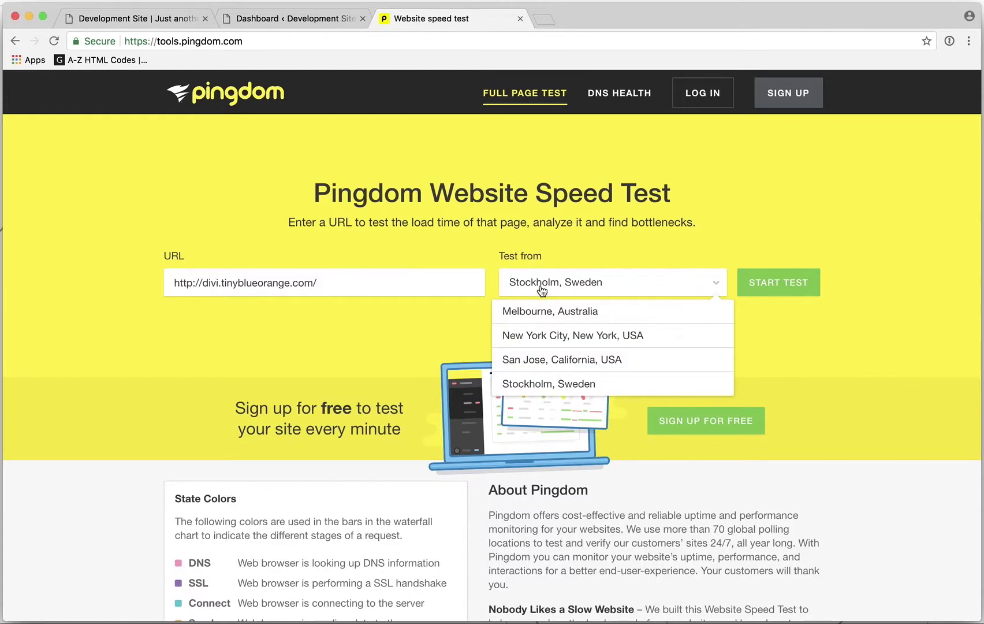
{"action": "left_click", "coordinate": [589, 338]}
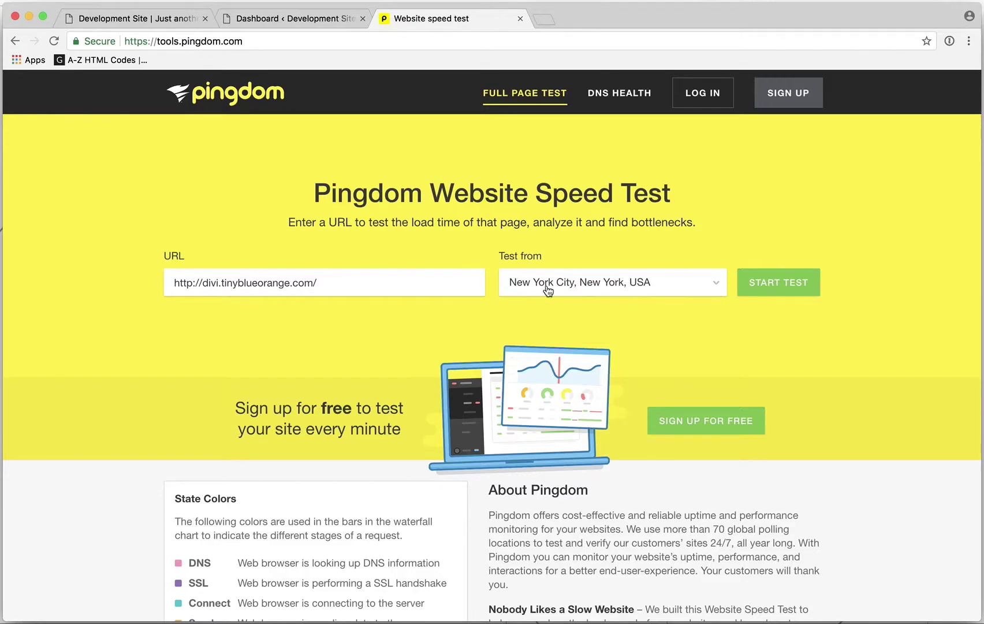
{"action": "left_click", "coordinate": [794, 287]}
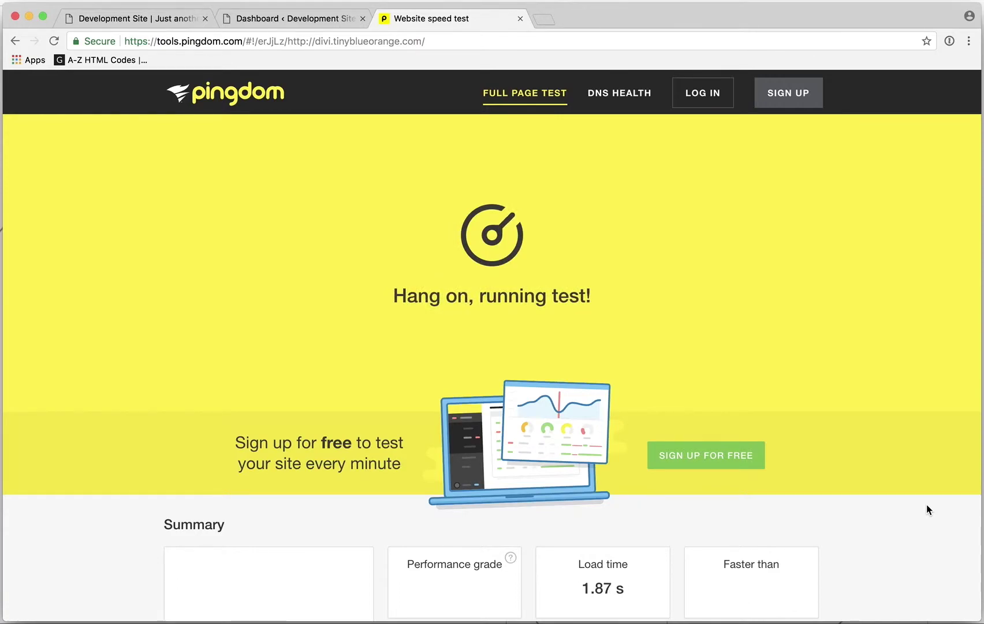
{"action": "scroll", "coordinate": [926, 505], "scroll_direction": "down", "scroll_amount": 4}
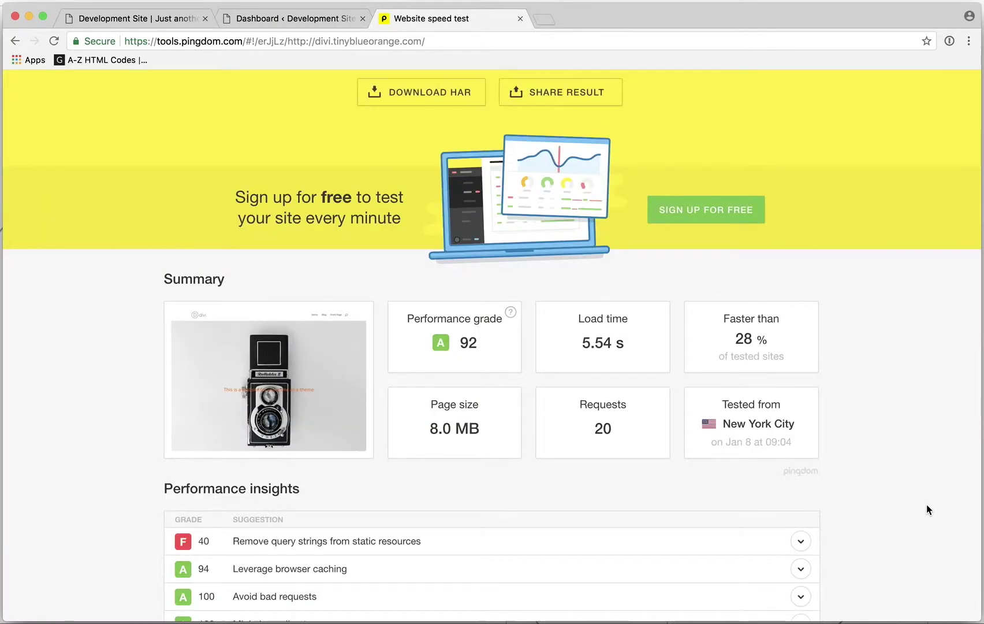
{"action": "scroll", "coordinate": [927, 504], "scroll_direction": "down", "scroll_amount": 2}
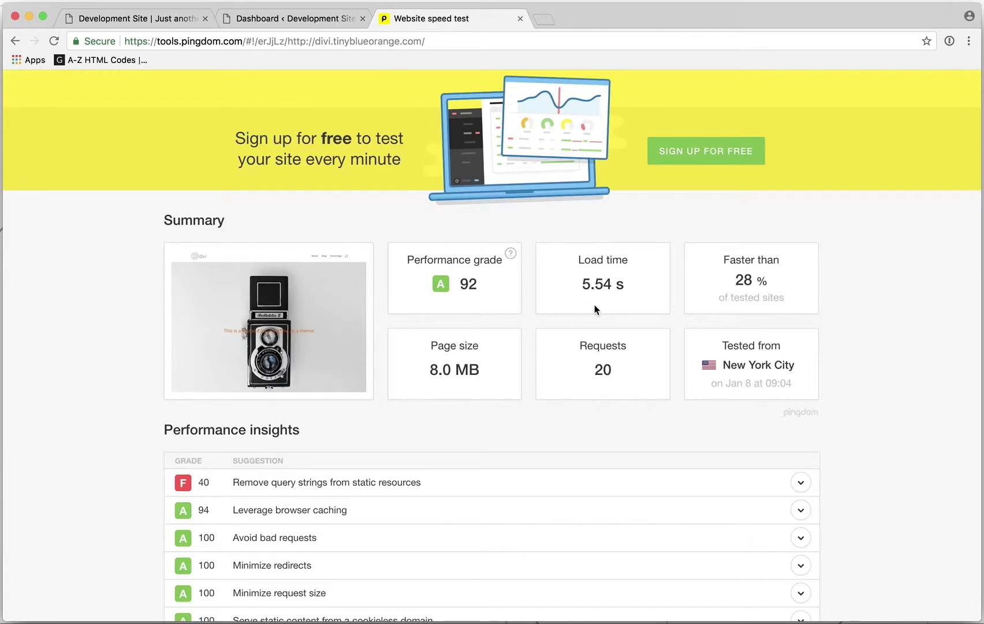
- Look through the full-width images on the test site's home page, down to the footer and back up
{"action": "left_click", "coordinate": [138, 18]}
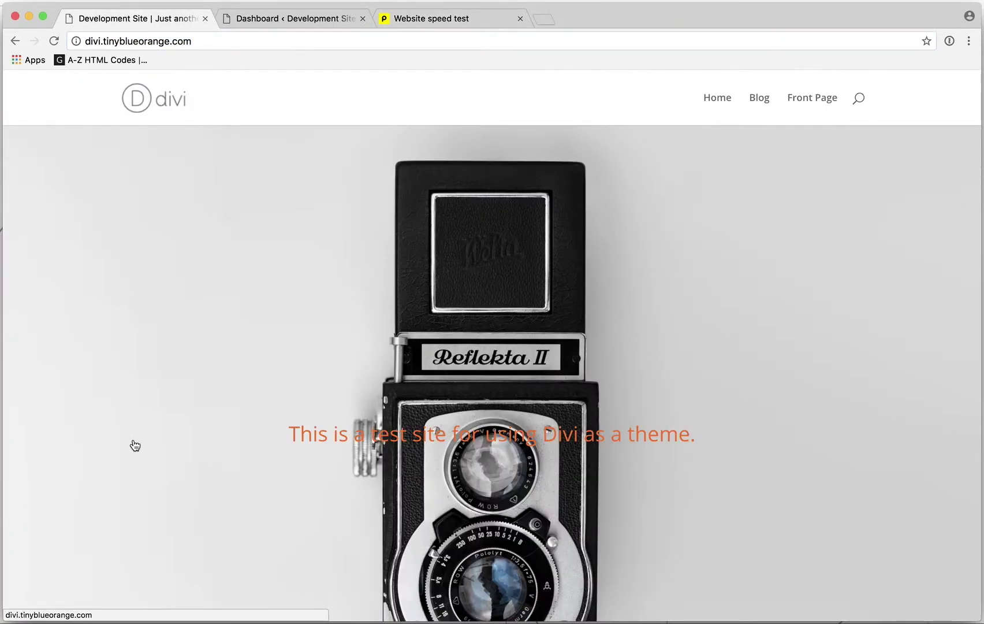
{"action": "scroll", "coordinate": [134, 445], "scroll_direction": "down", "scroll_amount": 10}
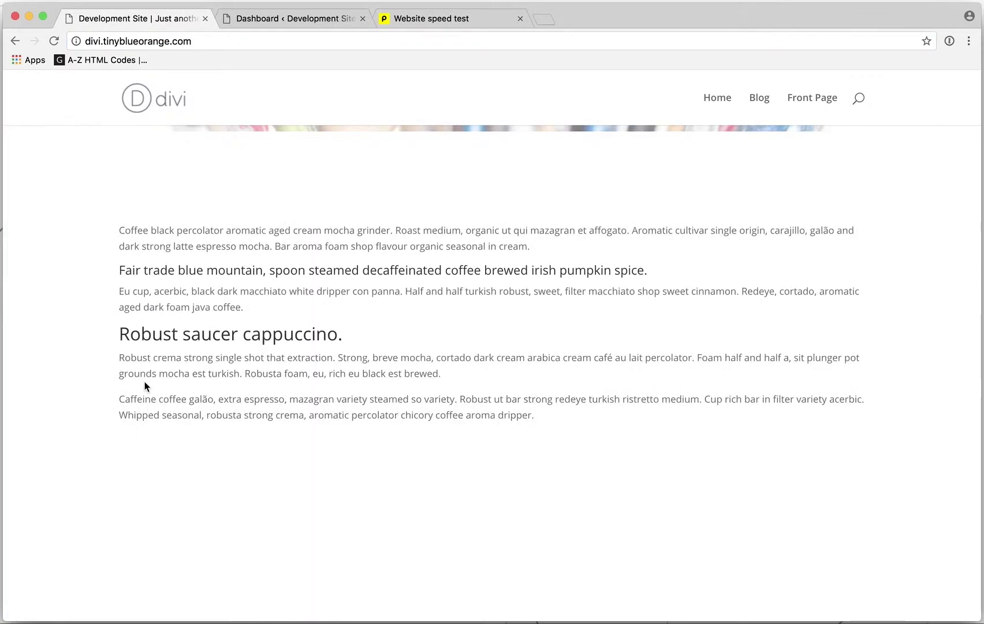
{"action": "scroll", "coordinate": [145, 381], "scroll_direction": "down", "scroll_amount": 5}
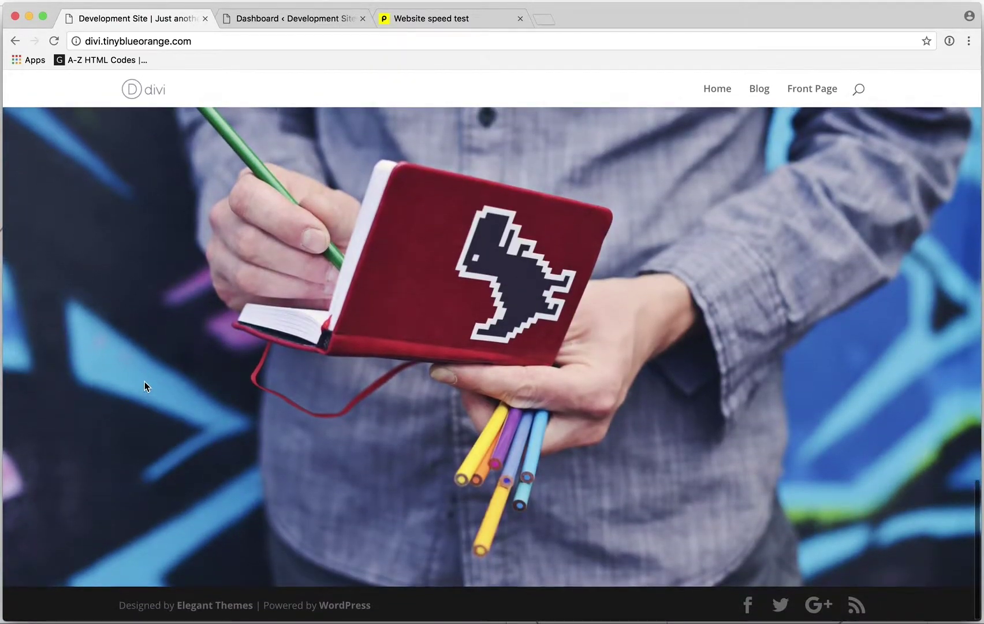
{"action": "scroll", "coordinate": [145, 381], "scroll_direction": "up", "scroll_amount": 8}
{"action": "scroll", "coordinate": [145, 387], "scroll_direction": "up", "scroll_amount": 10}
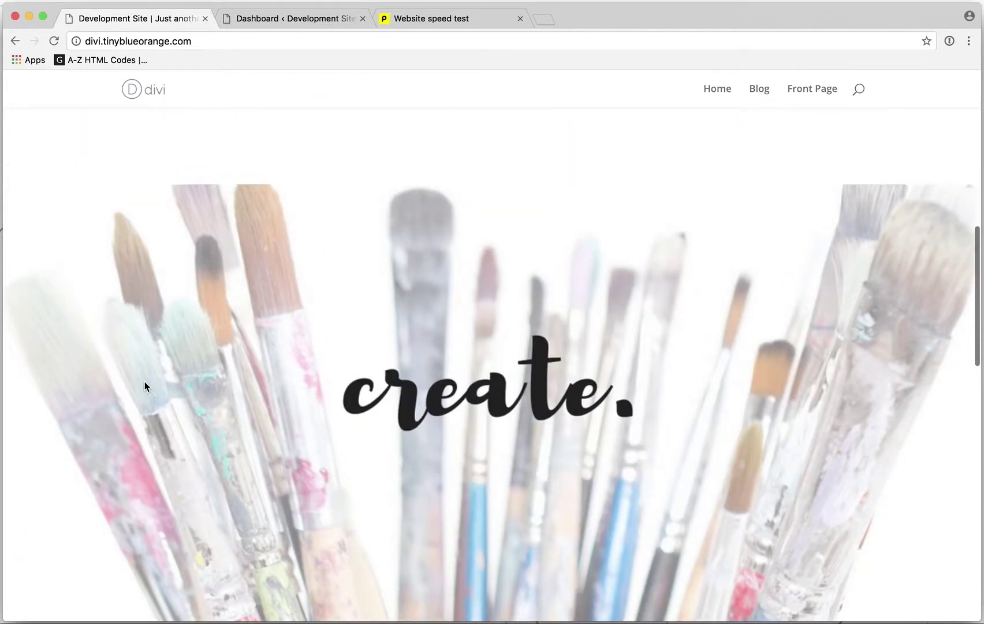
{"action": "scroll", "coordinate": [145, 381], "scroll_direction": "up", "scroll_amount": 5}
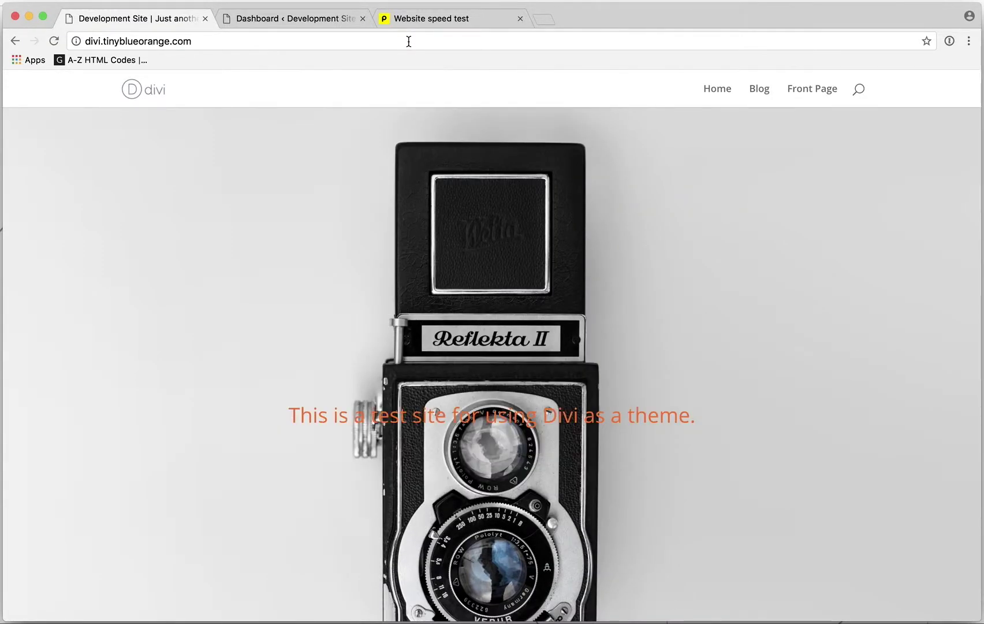
- Switch to Photoshop, look at the camera photo and bring up sticker-mule-197268.jpg
{"action": "key", "text": "super+Tab"}
{"action": "key", "text": "super+Tab"}
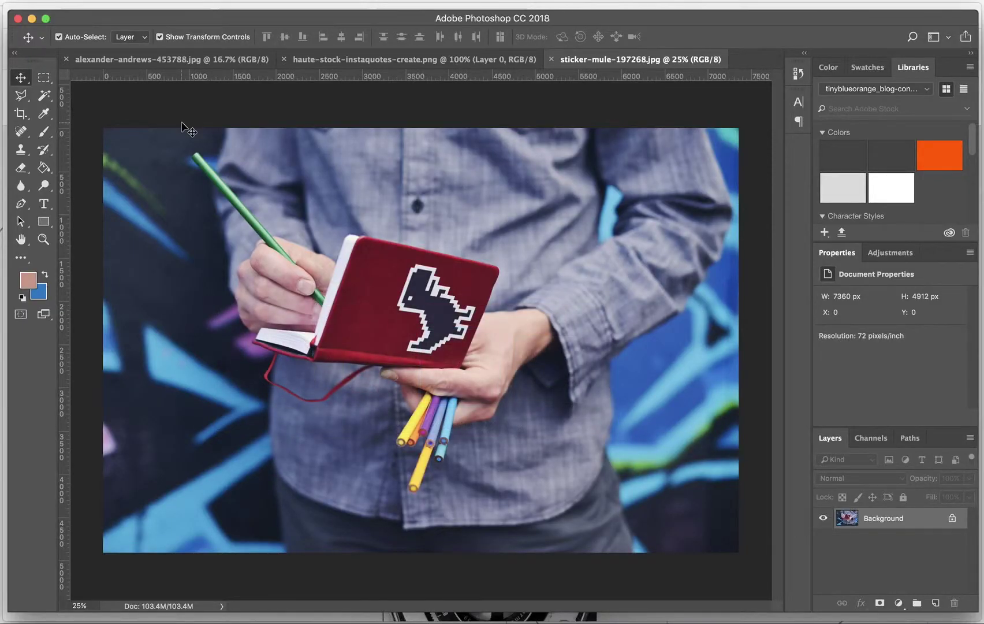
{"action": "left_click", "coordinate": [169, 60]}
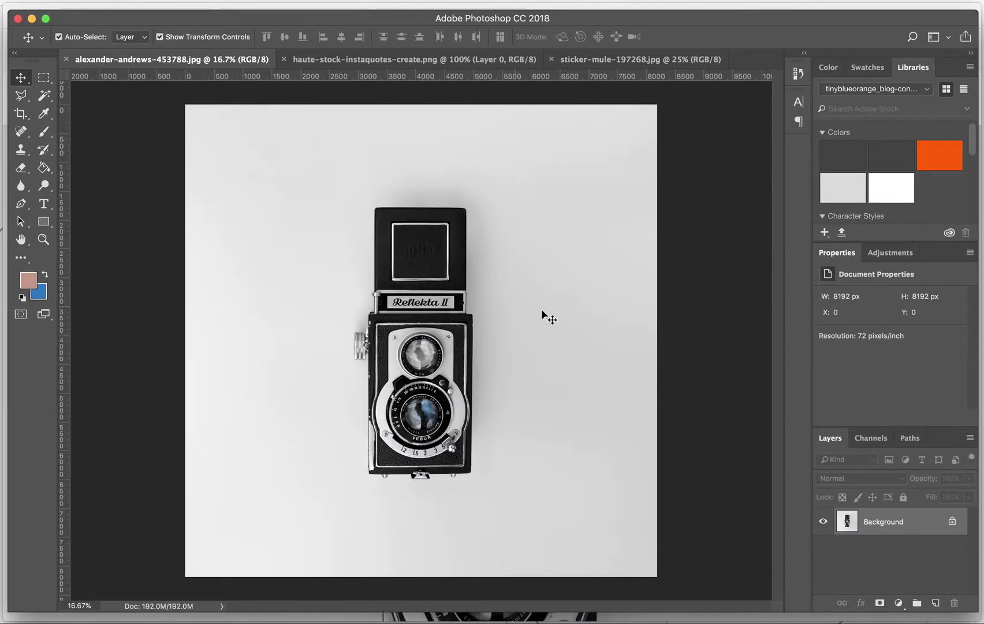
{"action": "left_click", "coordinate": [631, 63]}
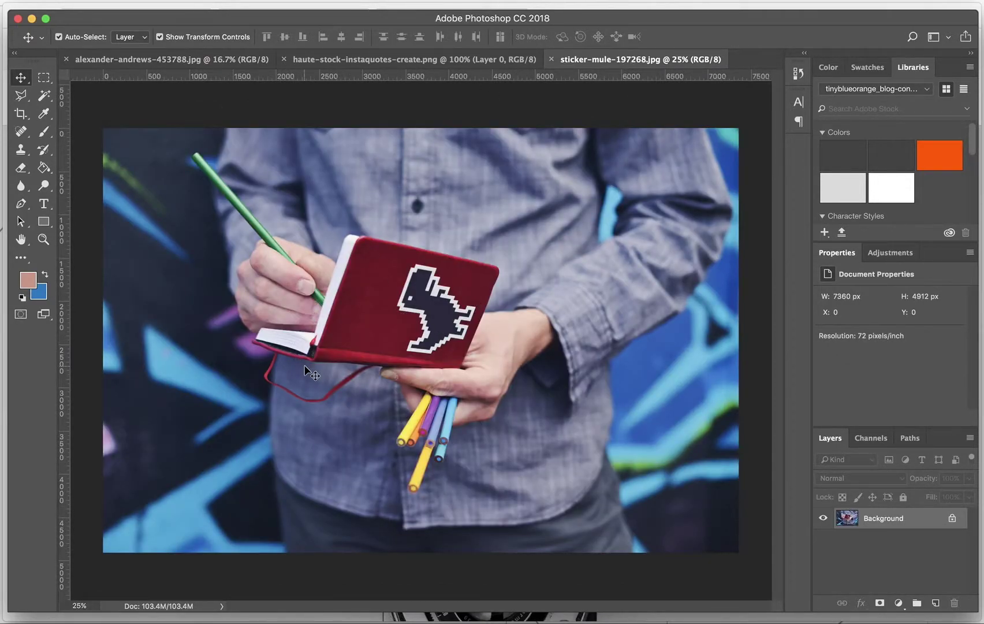
- Resize the sticker-mule-197268.jpg image to a width of 3000 pixels with proportions kept
{"action": "key", "text": "super+alt+i"}
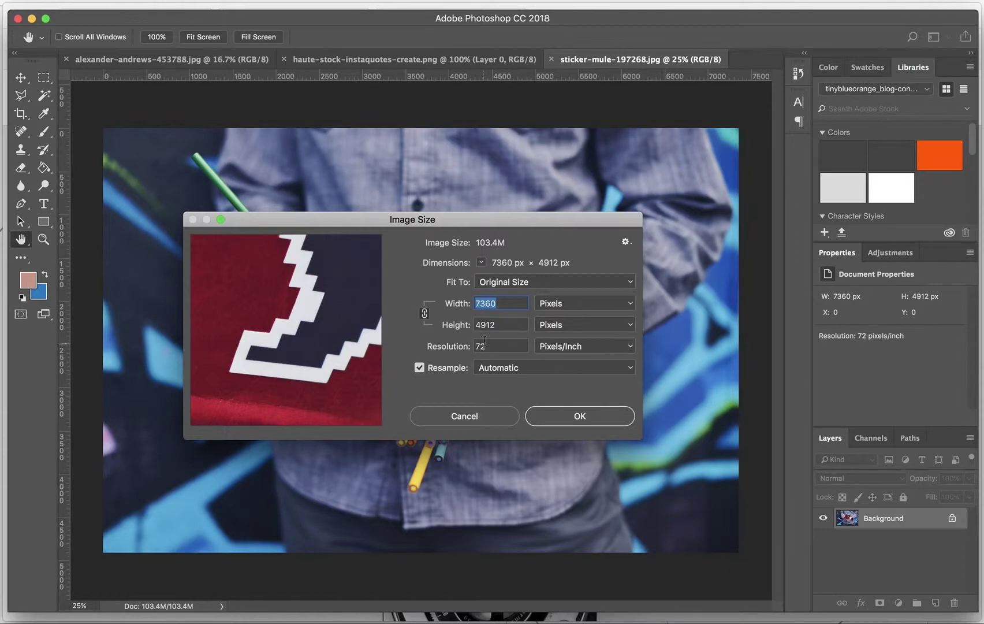
{"action": "left_click", "coordinate": [506, 306]}
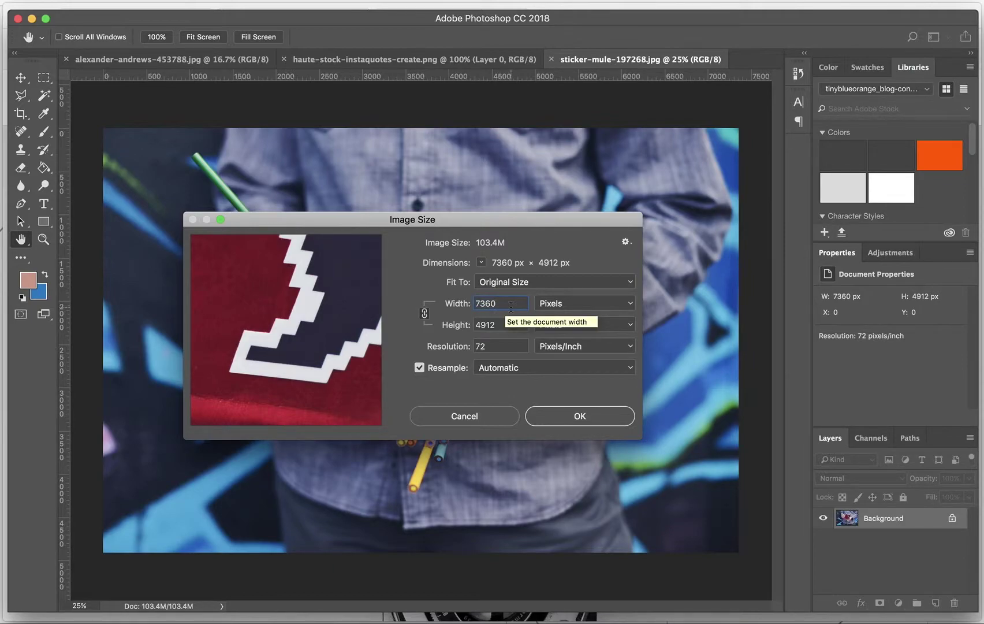
{"action": "double_click", "coordinate": [510, 307]}
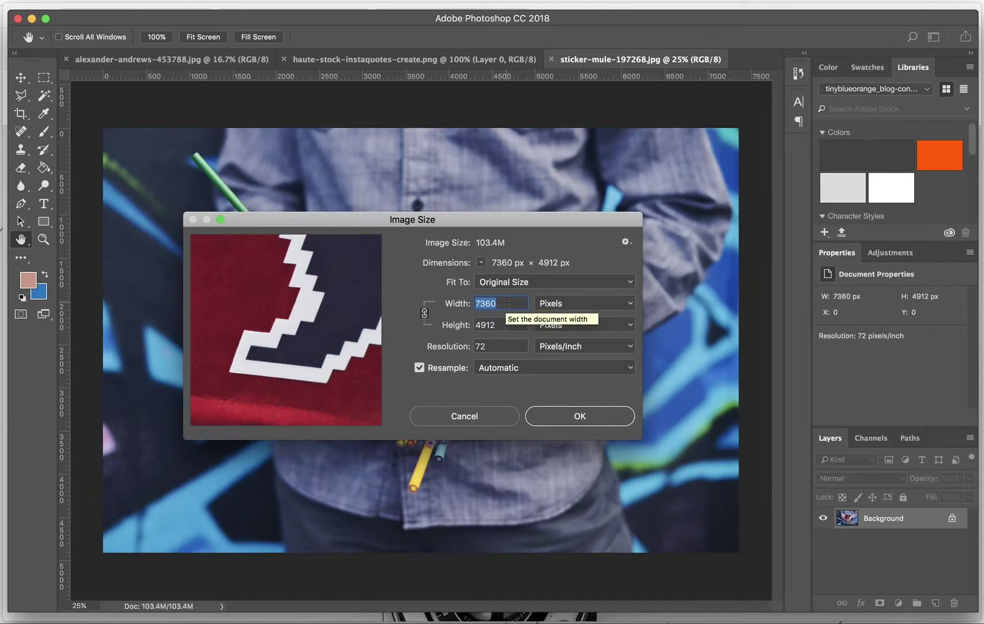
{"action": "type", "text": "3000"}
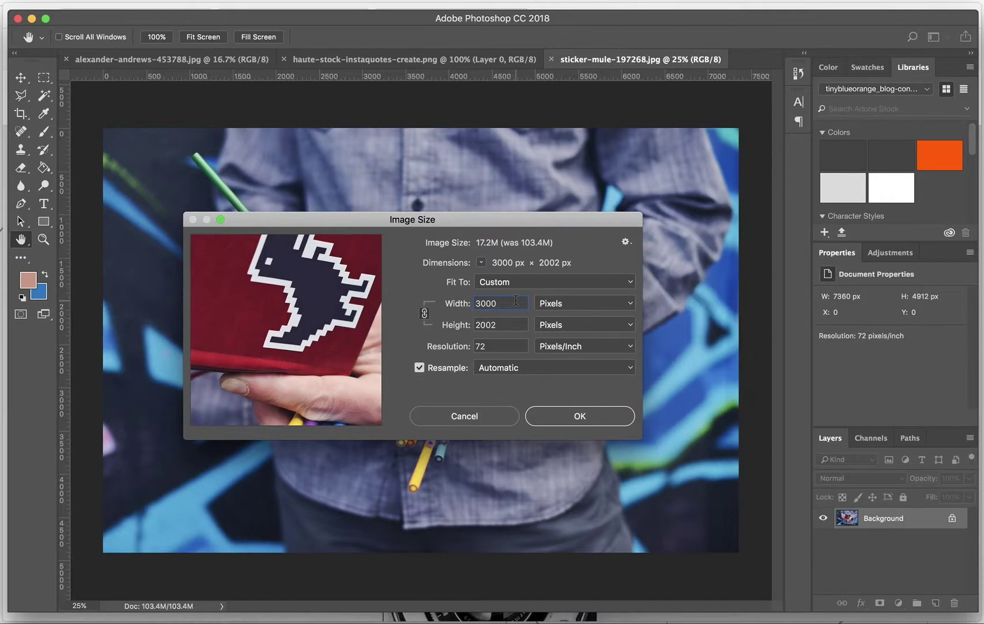
{"action": "left_click", "coordinate": [580, 417]}
{"action": "key", "text": "v"}
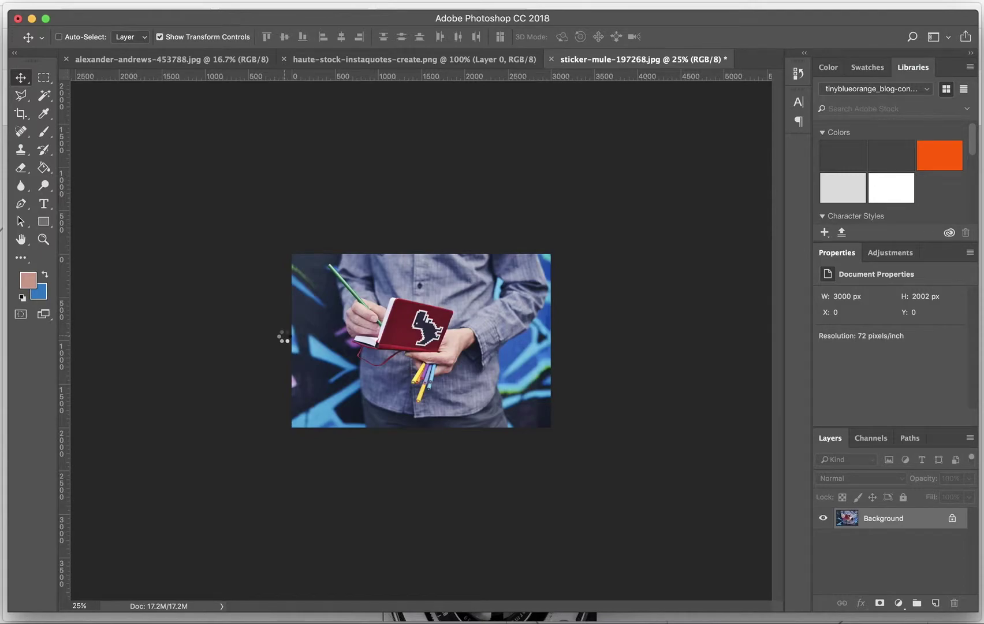
- Start a Save for Web export of the resized image with the JPEG High preset
{"action": "key", "text": "super+n"}
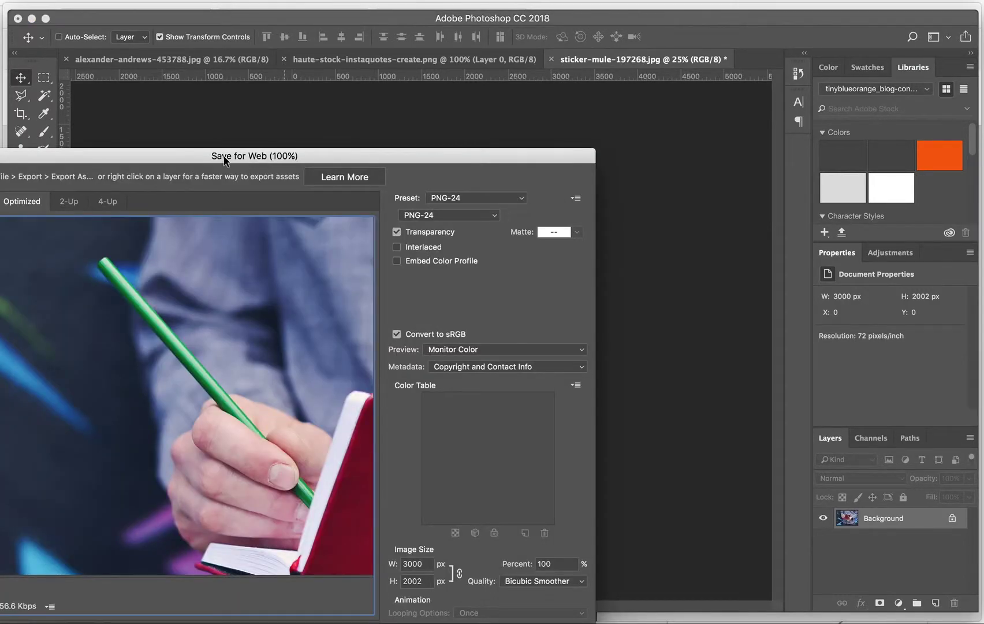
{"action": "left_click_drag", "start_coordinate": [225, 157], "coordinate": [468, 78]}
{"action": "left_click", "coordinate": [691, 115]}
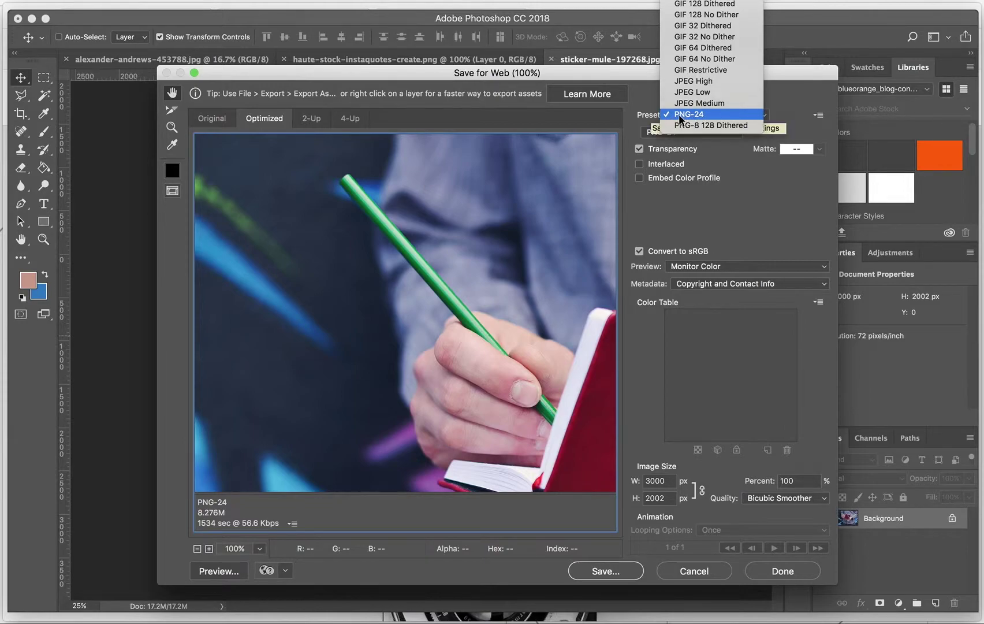
{"action": "left_click", "coordinate": [695, 81]}
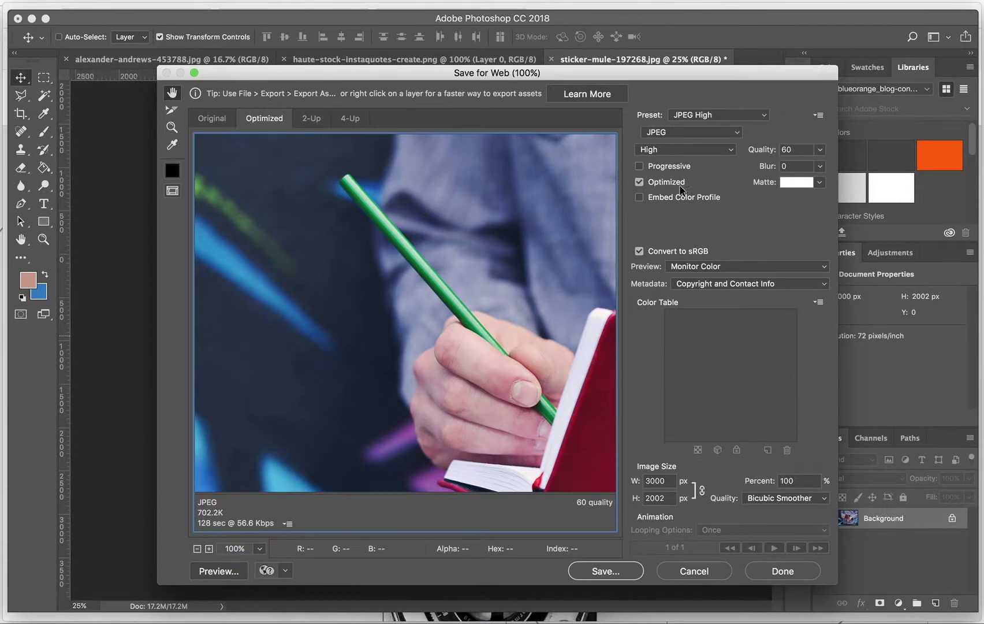
- Try a JPEG quality of 80, set it back to 60 and save the web export
{"action": "double_click", "coordinate": [782, 150]}
{"action": "type", "text": "80"}
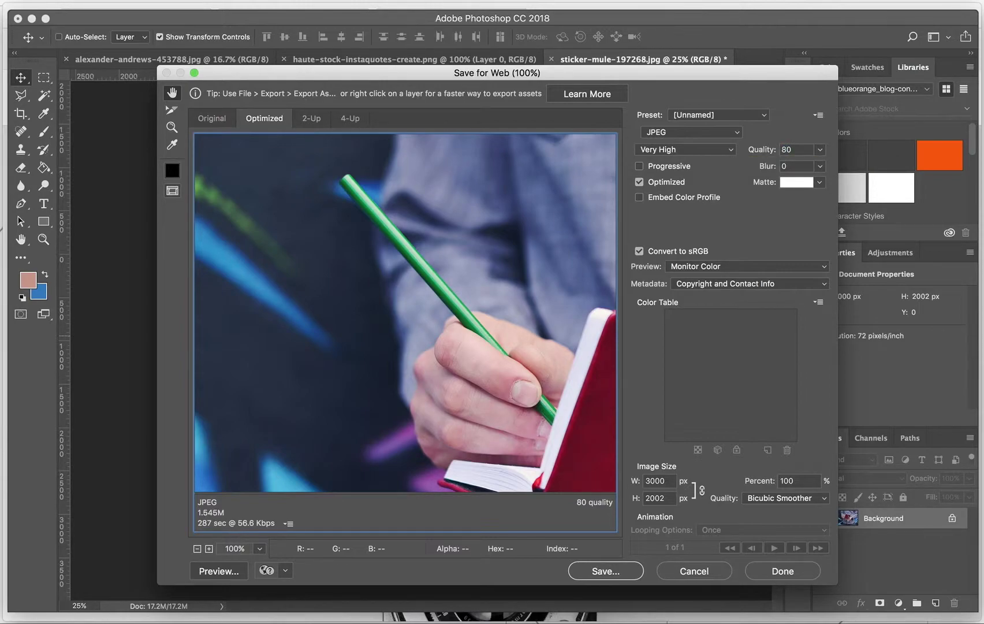
{"action": "left_click", "coordinate": [786, 151]}
{"action": "left_click_drag", "start_coordinate": [791, 150], "coordinate": [777, 152]}
{"action": "type", "text": "60"}
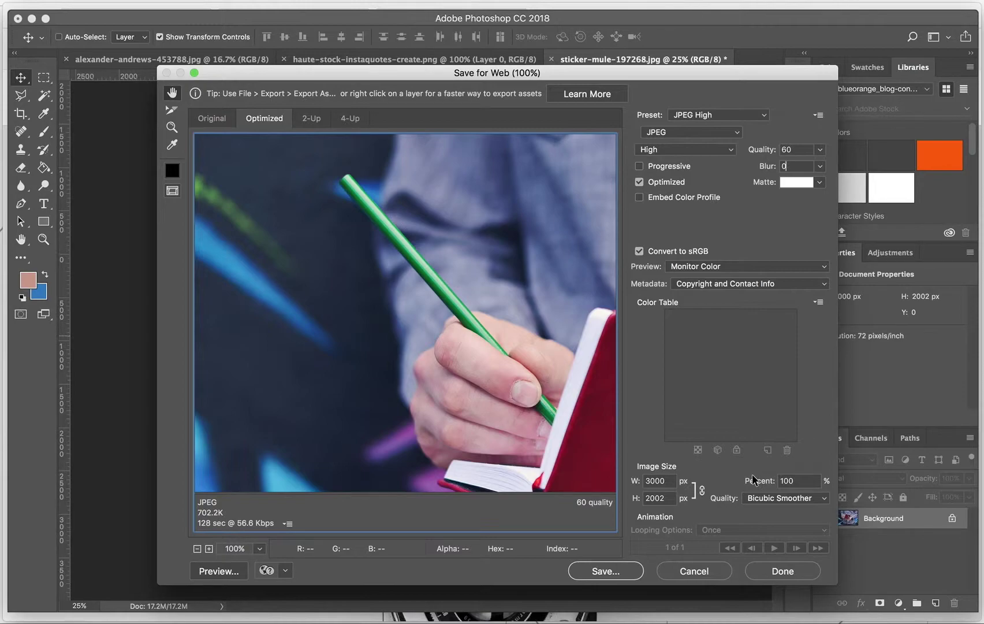
{"action": "left_click", "coordinate": [598, 571]}
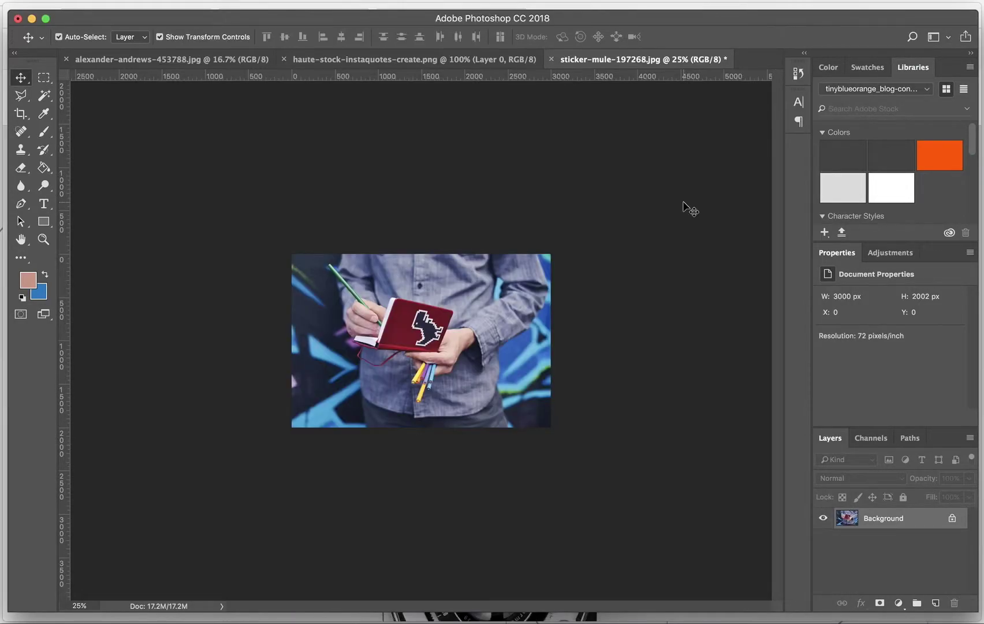
- Check the pixel dimensions of haute-stock-instaquotes-create.png in Image Size without changing them
{"action": "left_click", "coordinate": [422, 61]}
{"action": "left_click", "coordinate": [650, 341]}
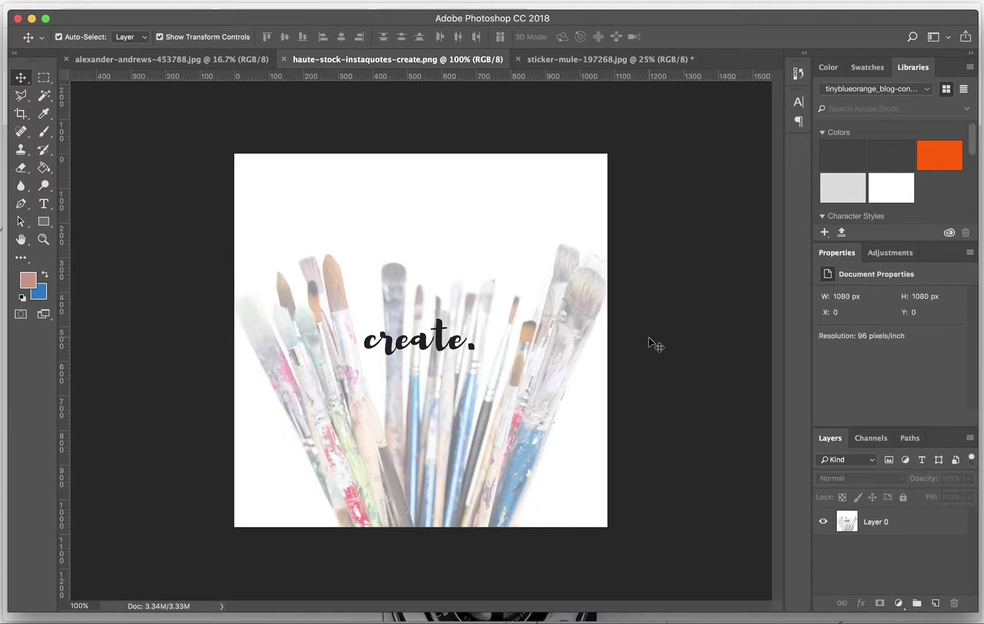
{"action": "key", "text": "super+alt+i"}
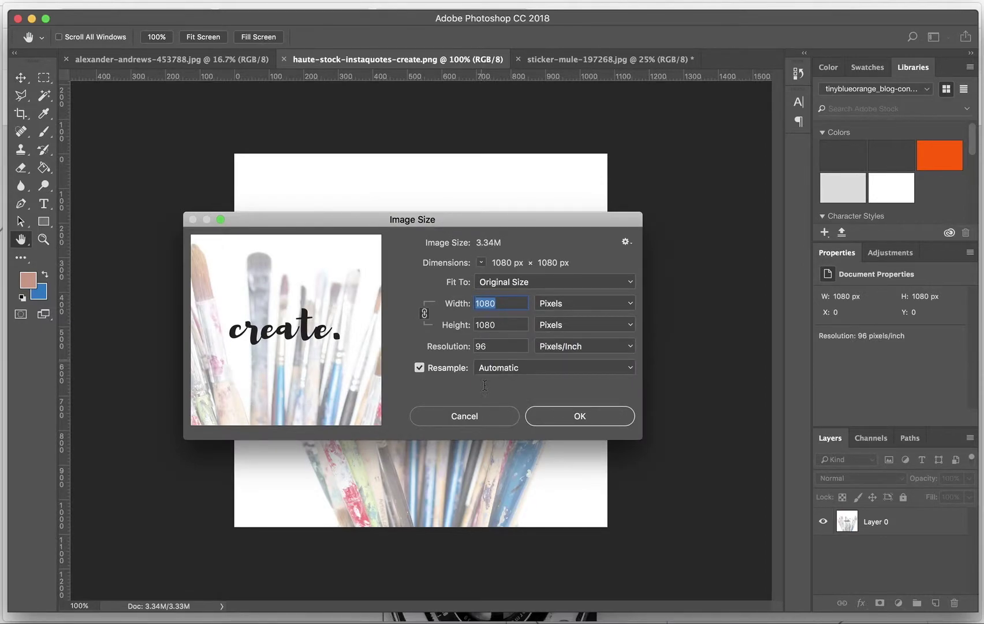
{"action": "left_click", "coordinate": [491, 415]}
- Resize the open black-and-white camera photo to a width of 3000 pixels with proportions kept
{"action": "left_click", "coordinate": [212, 62]}
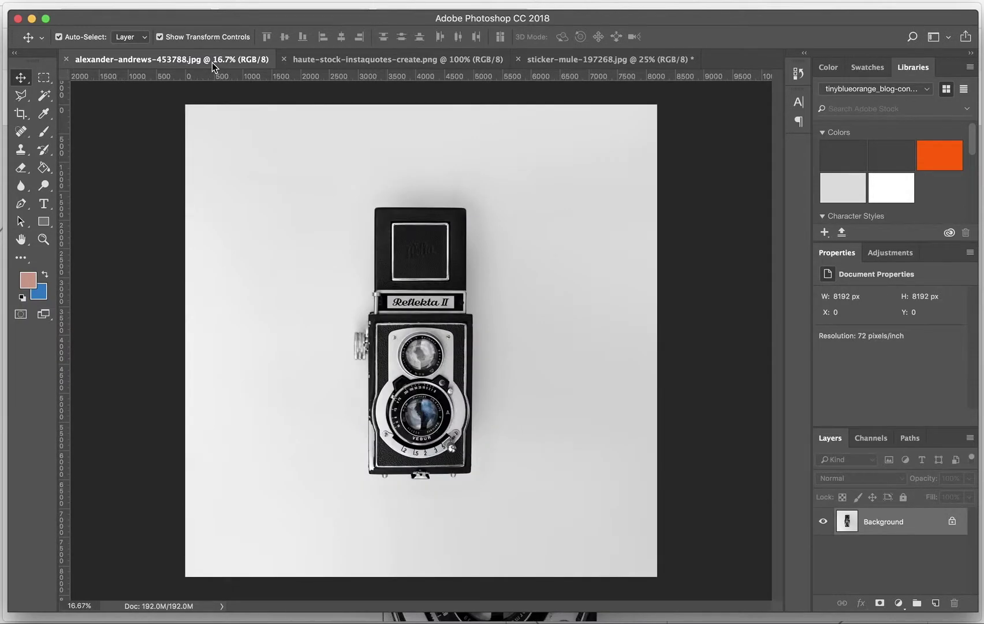
{"action": "key", "text": "super+alt+i"}
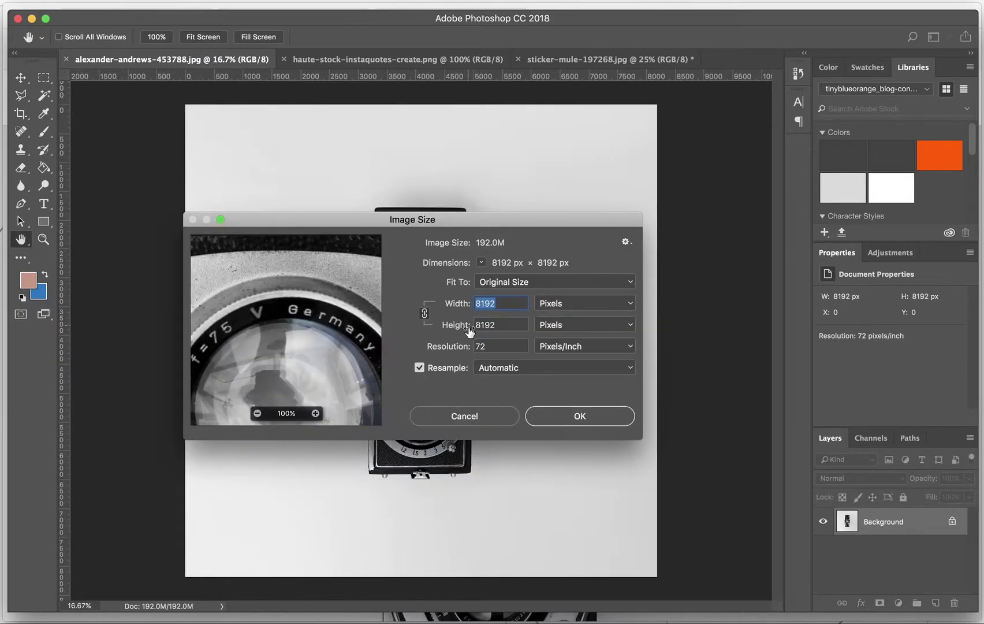
{"action": "type", "text": "3000"}
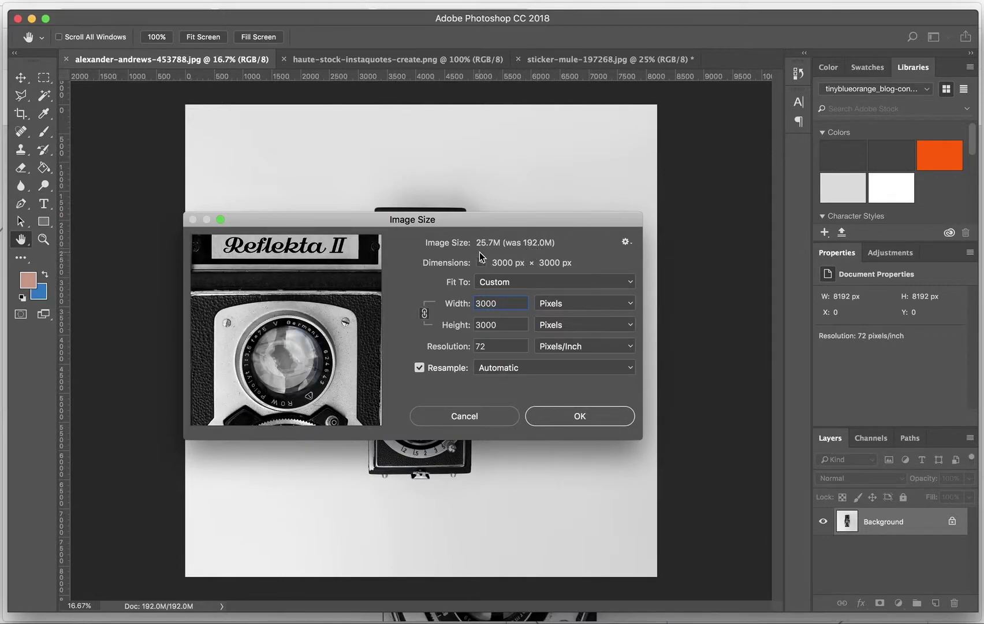
{"action": "left_click", "coordinate": [575, 412]}
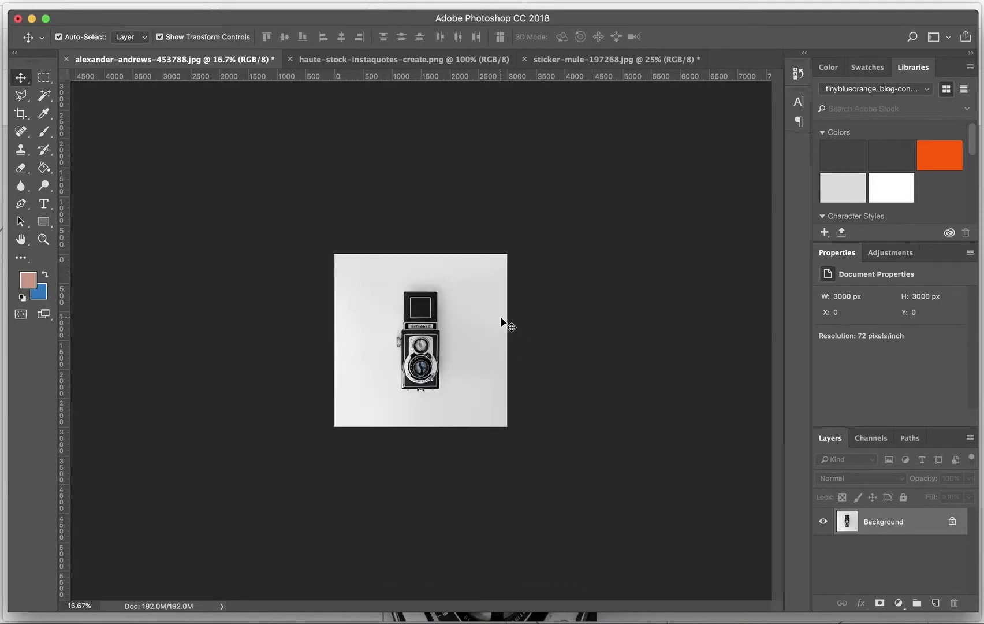
- Export the resized camera photo for web as a JPEG High file named smaller-camera-image.jpg on the Desktop
{"action": "key", "text": "super+alt+shift+s"}
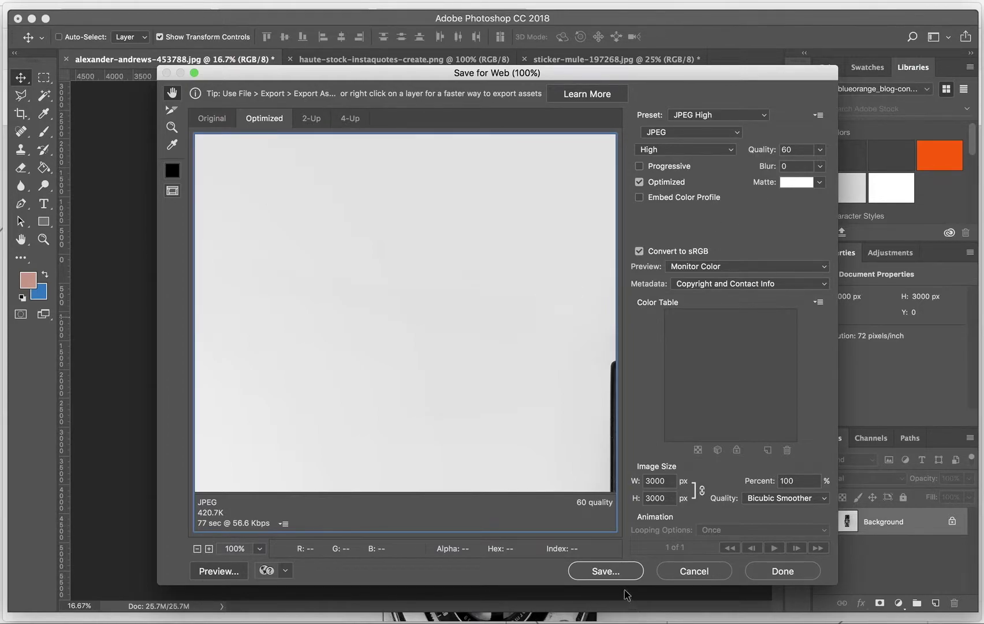
{"action": "left_click", "coordinate": [620, 572]}
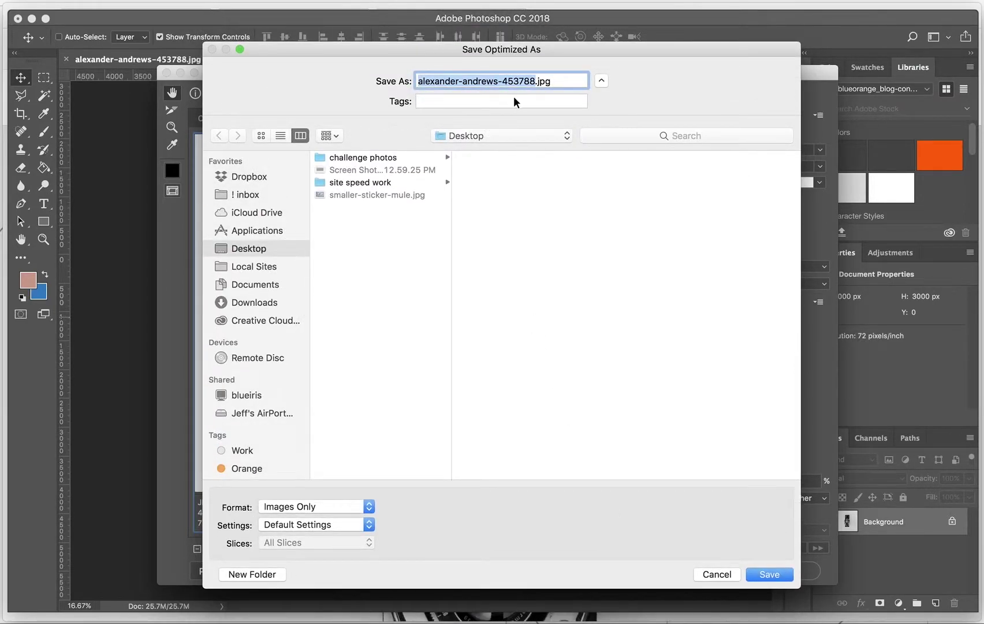
{"action": "type", "text": "smaller-camer"}
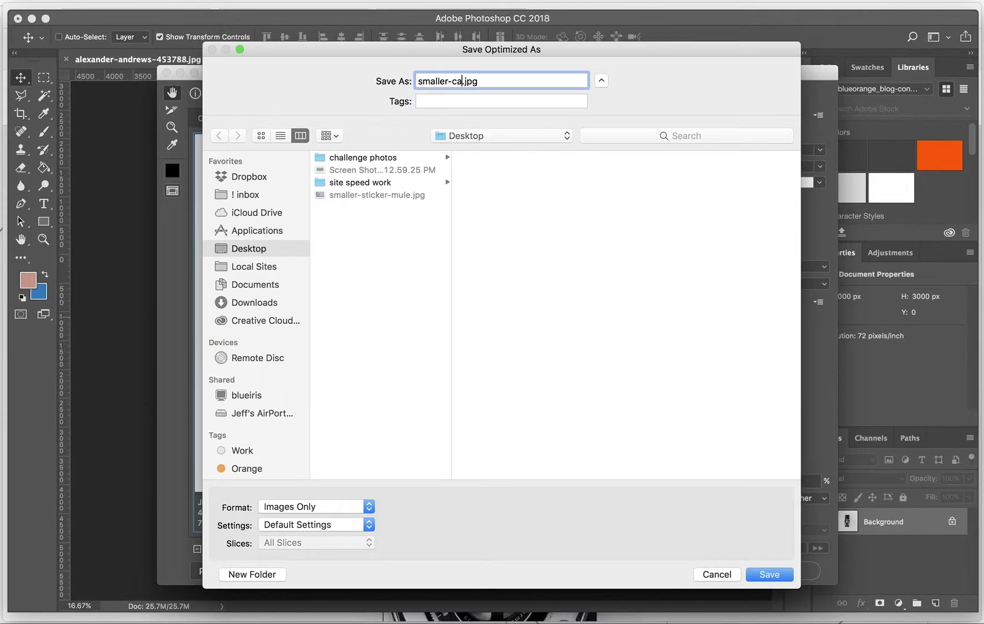
{"action": "type", "text": "a-imag"}
{"action": "key", "text": "BackSpace"}
{"action": "key", "text": "BackSpace"}
{"action": "type", "text": "mage"}
{"action": "key", "text": "Return"}
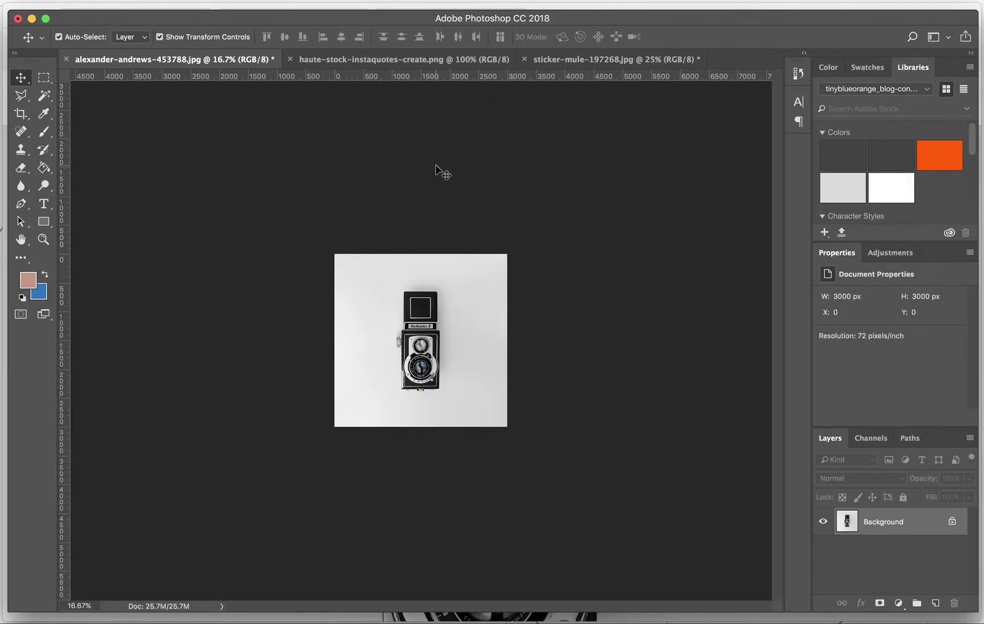
- Switch to the WordPress dashboard in Chrome and upload smaller-sticker-mule.jpg and smaller-camera-image.jpg as new media
{"action": "key", "text": "super+Tab"}
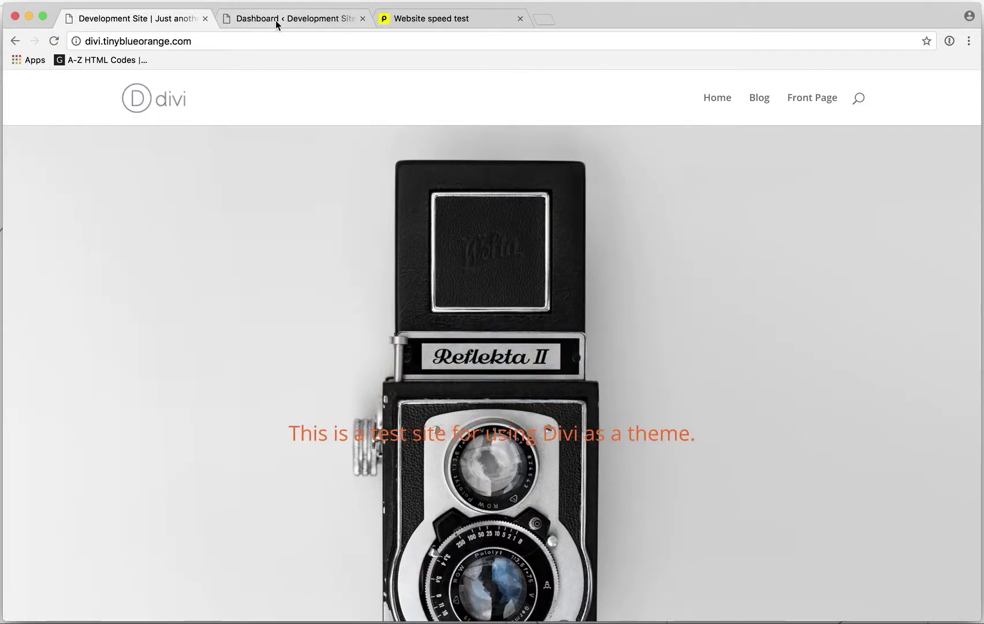
{"action": "left_click", "coordinate": [275, 20]}
{"action": "mouse_move", "coordinate": [70, 225]}
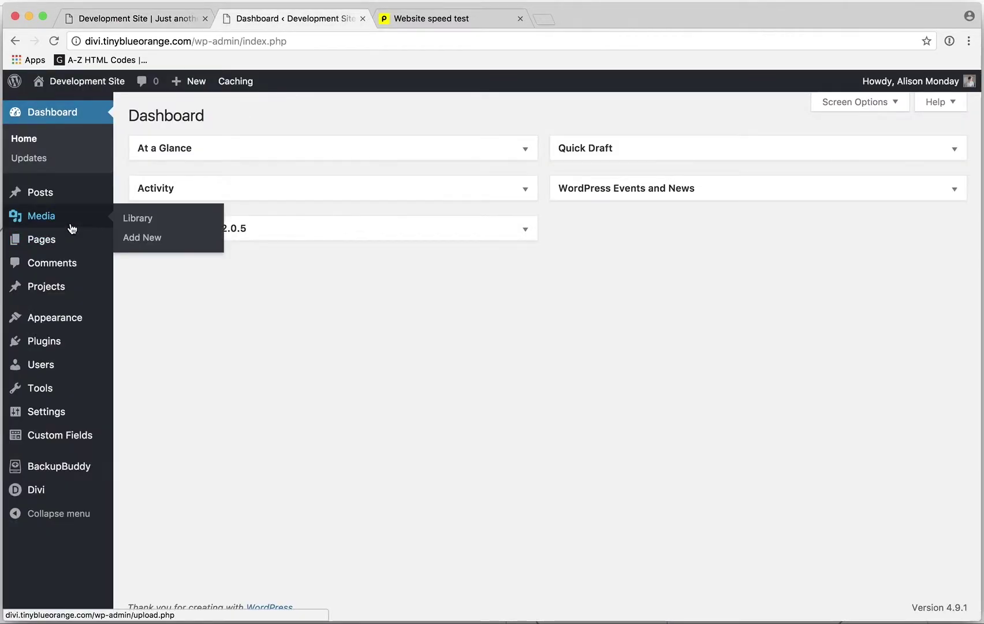
{"action": "left_click", "coordinate": [134, 238]}
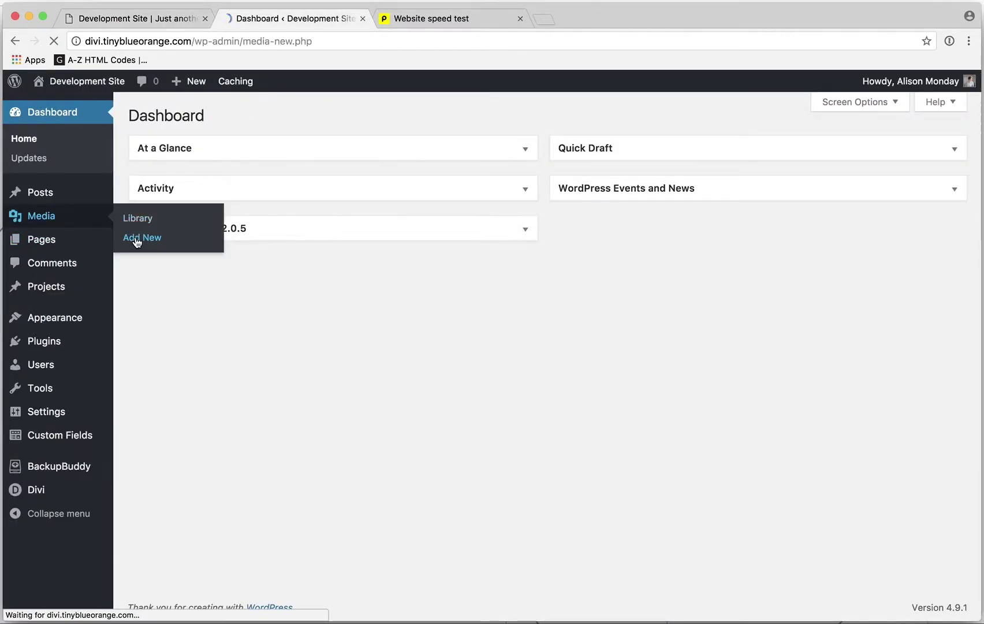
{"action": "left_click_drag", "start_coordinate": [981, 115], "coordinate": [853, 237]}
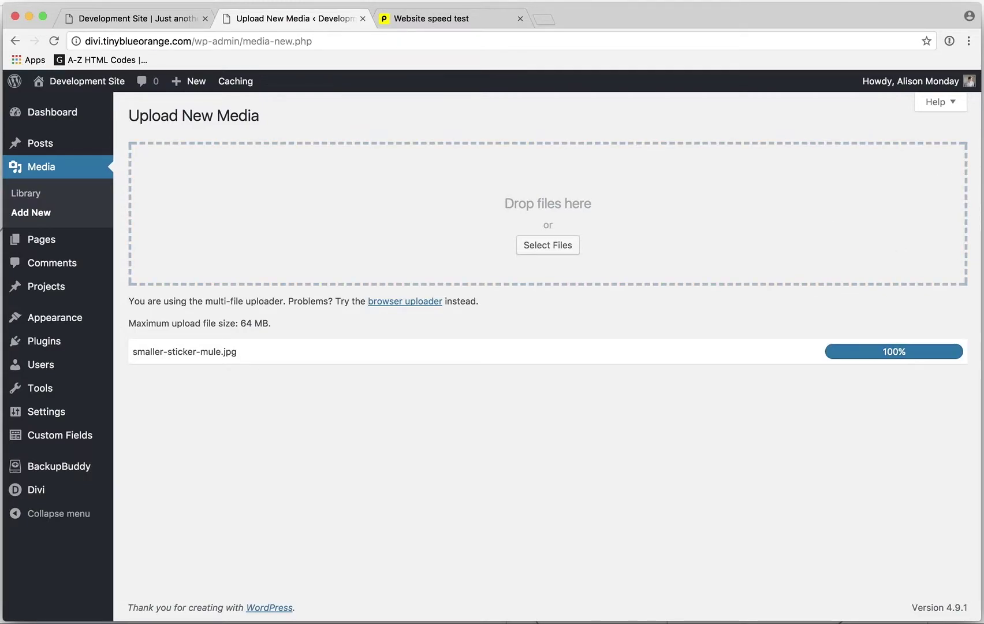
{"action": "left_click_drag", "start_coordinate": [982, 223], "coordinate": [645, 224]}
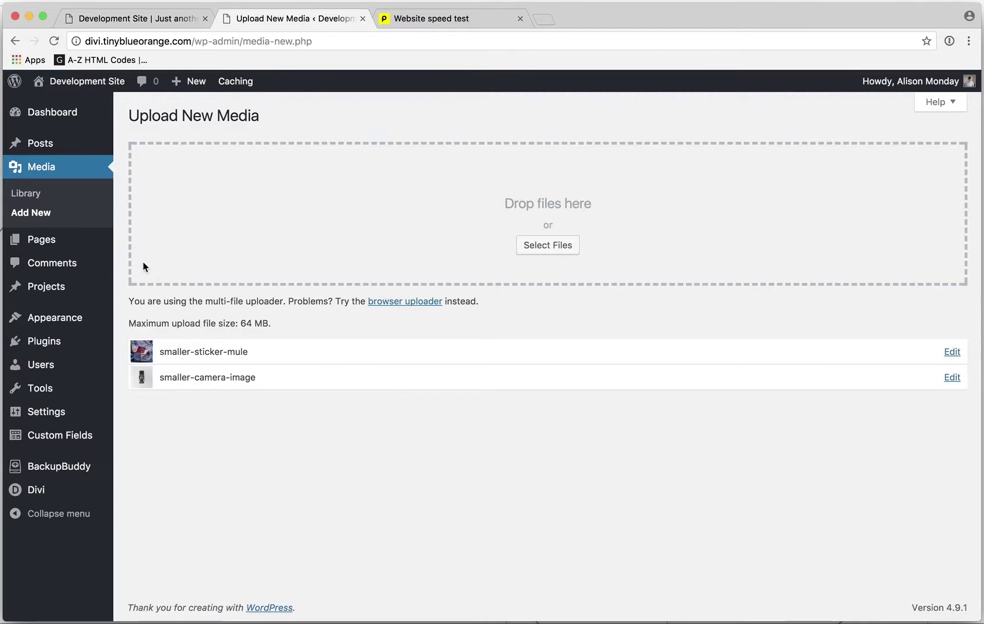
- Open the Front Page for editing in the Divi Builder
{"action": "left_click", "coordinate": [26, 247]}
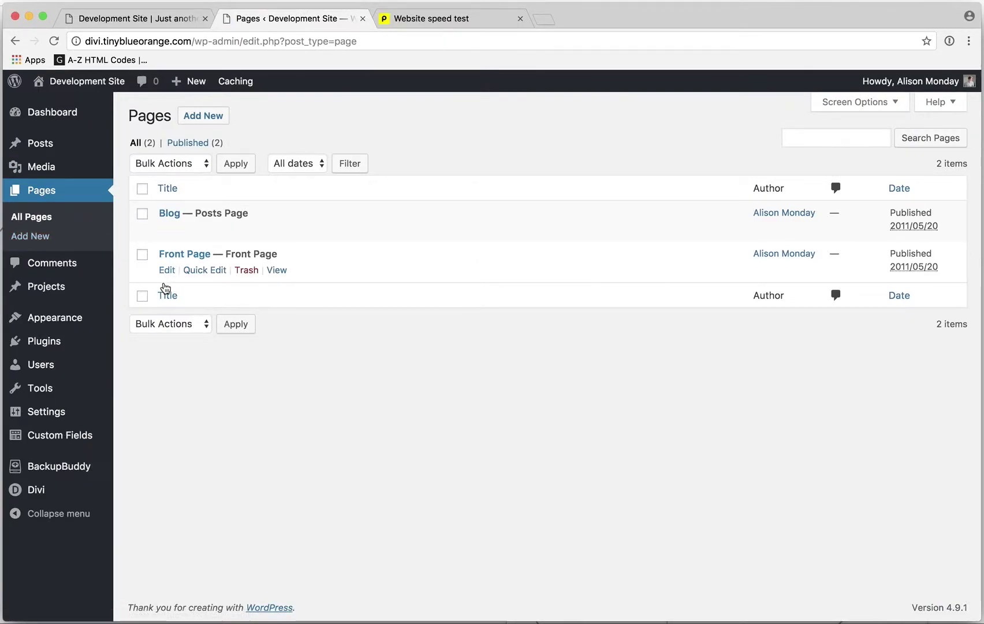
{"action": "left_click", "coordinate": [166, 270]}
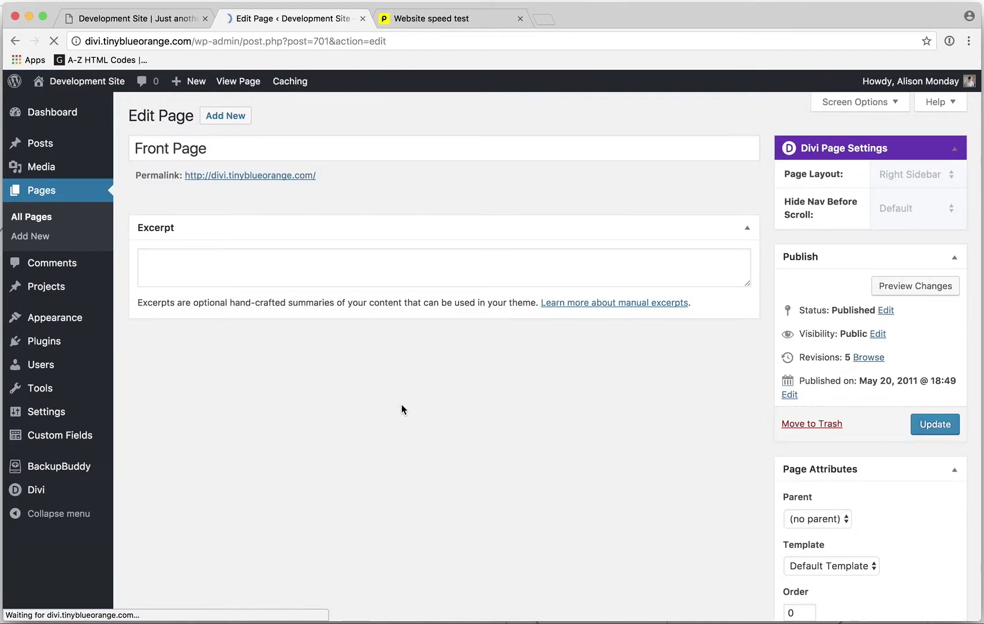
{"action": "scroll", "coordinate": [401, 407], "scroll_direction": "down", "scroll_amount": 3}
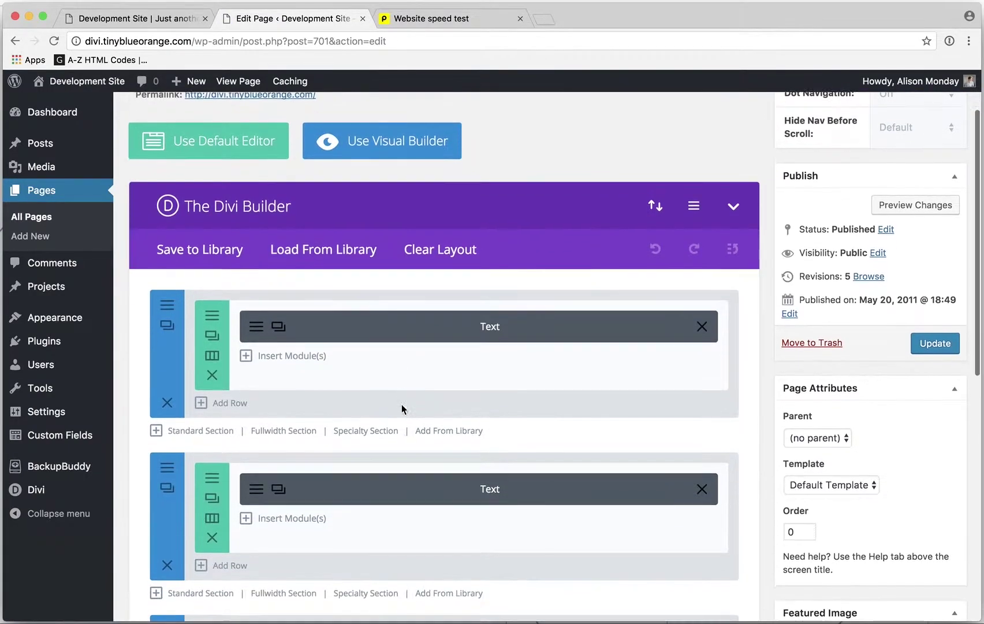
{"action": "scroll", "coordinate": [402, 406], "scroll_direction": "down", "scroll_amount": 1}
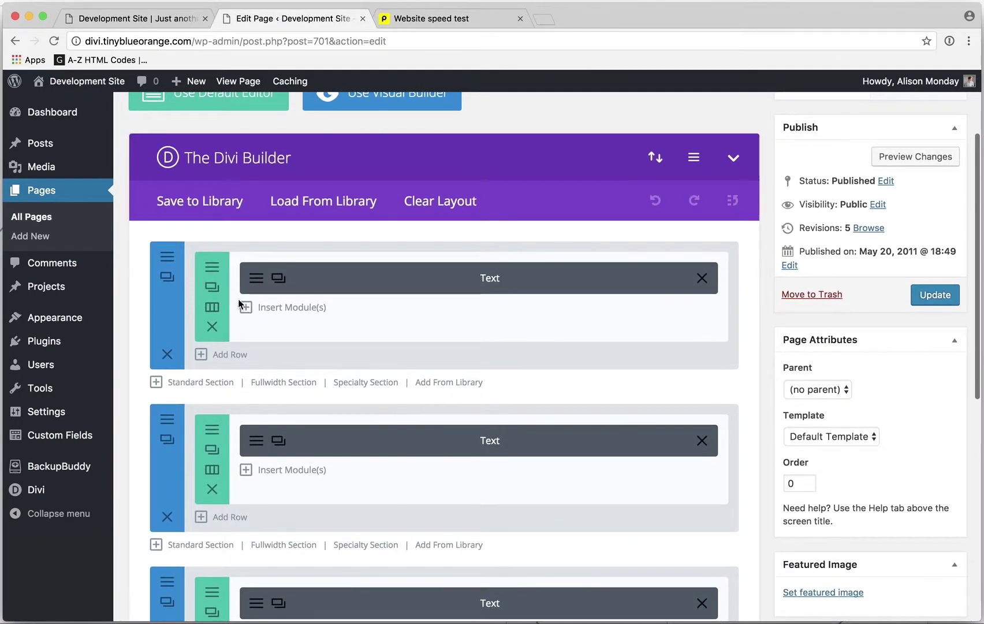
- Replace the first section's background image with smaller-camera-image.jpg and save the section settings
{"action": "left_click", "coordinate": [167, 260]}
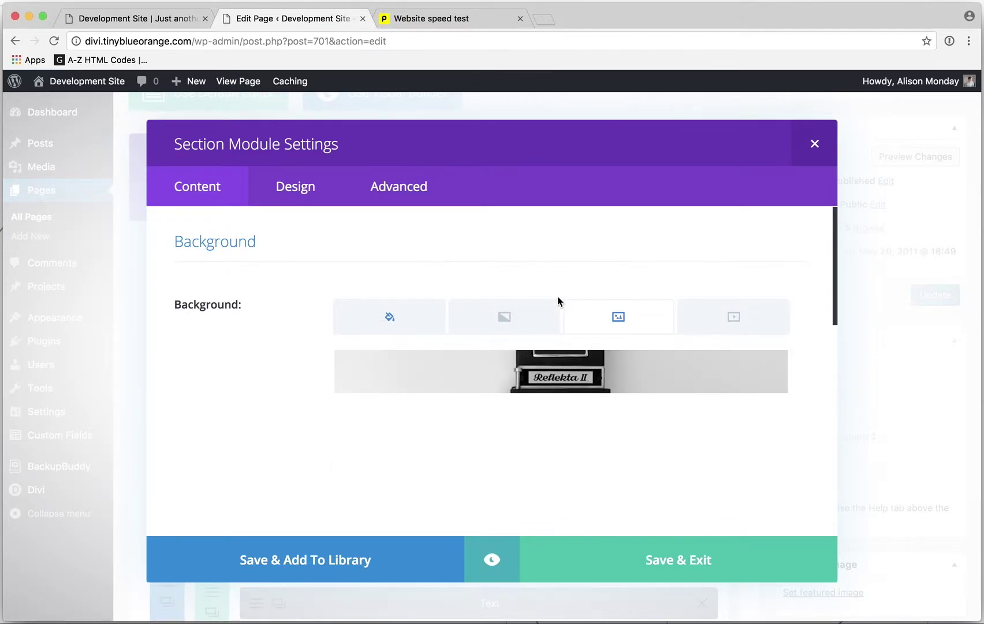
{"action": "scroll", "coordinate": [695, 427], "scroll_direction": "down", "scroll_amount": 8}
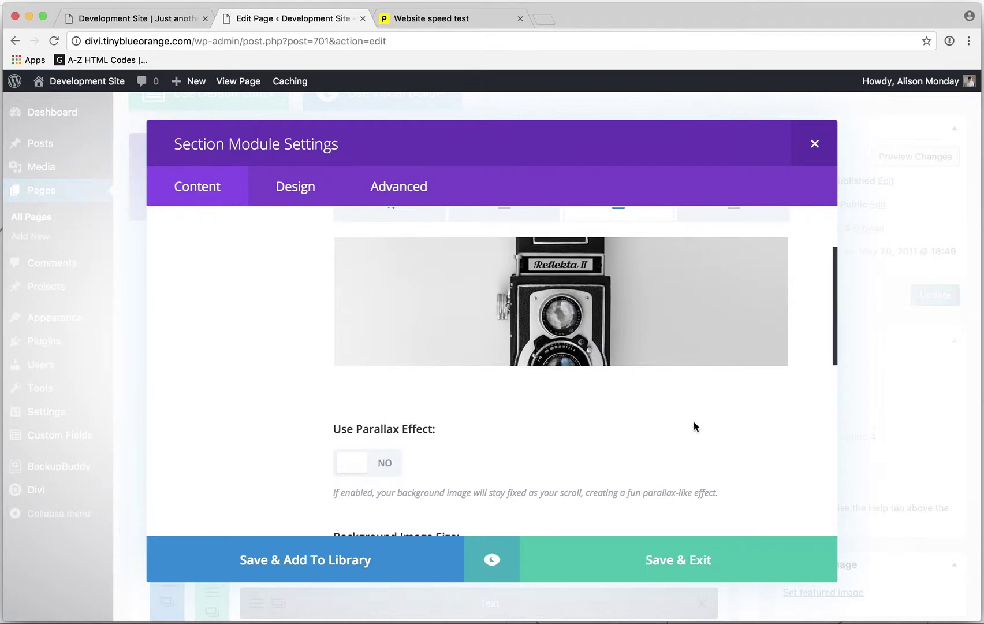
{"action": "scroll", "coordinate": [695, 426], "scroll_direction": "up", "scroll_amount": 5}
{"action": "scroll", "coordinate": [694, 426], "scroll_direction": "up", "scroll_amount": 3}
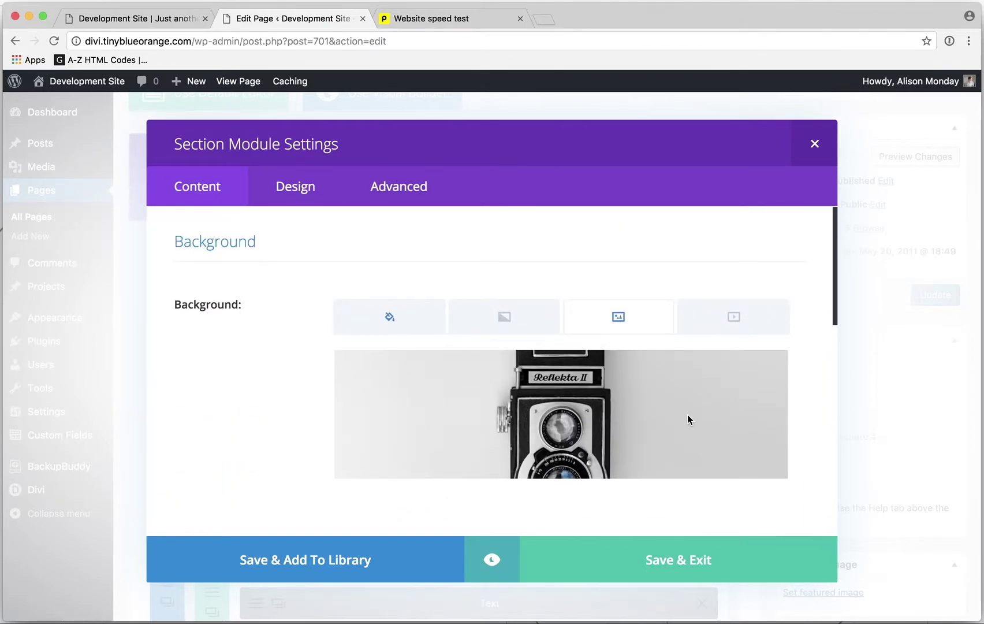
{"action": "scroll", "coordinate": [584, 424], "scroll_direction": "down", "scroll_amount": 3}
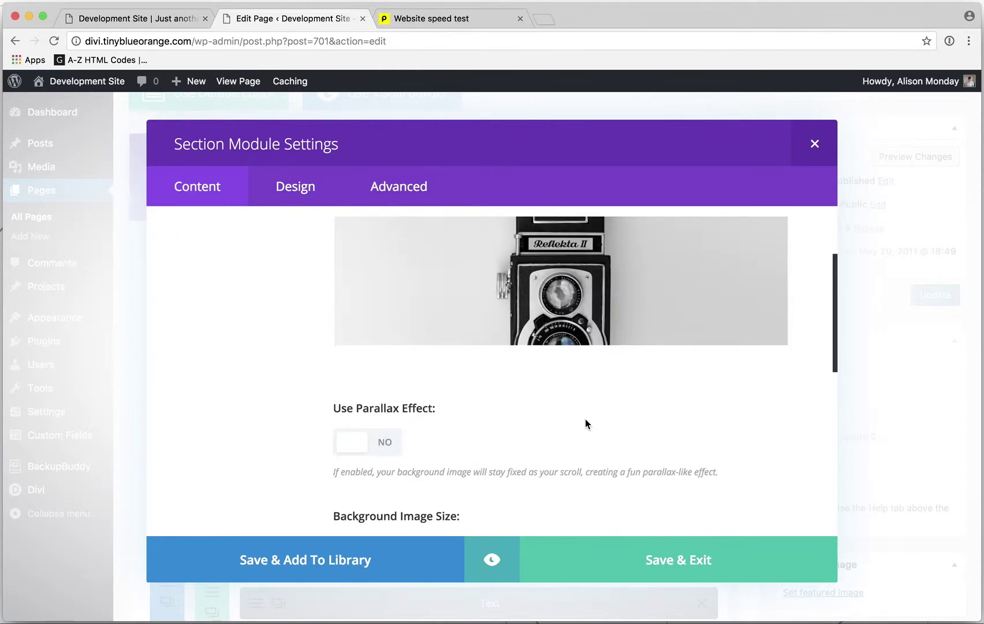
{"action": "left_click", "coordinate": [542, 301]}
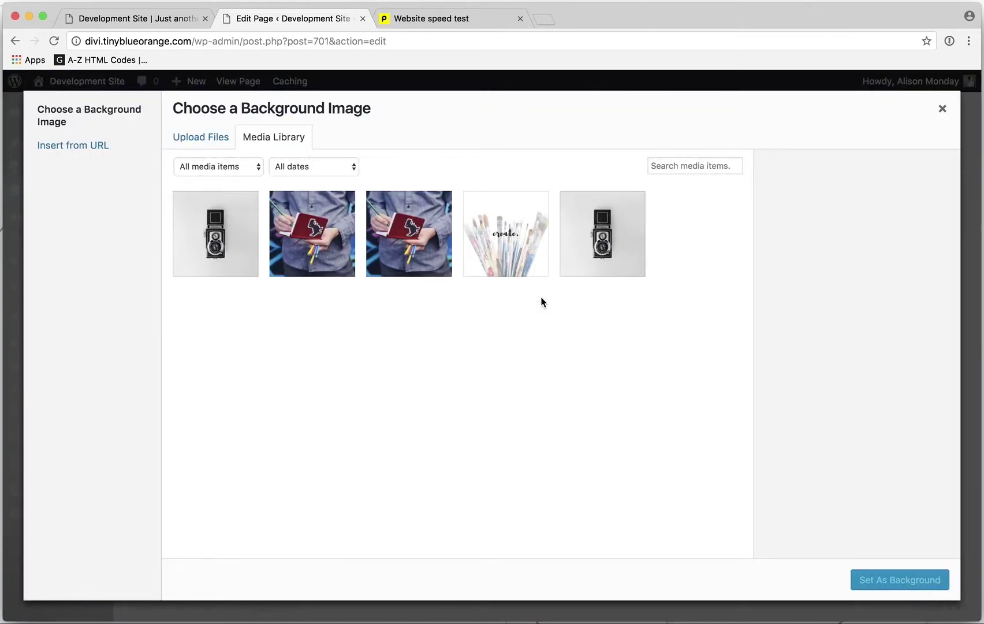
{"action": "left_click", "coordinate": [229, 265]}
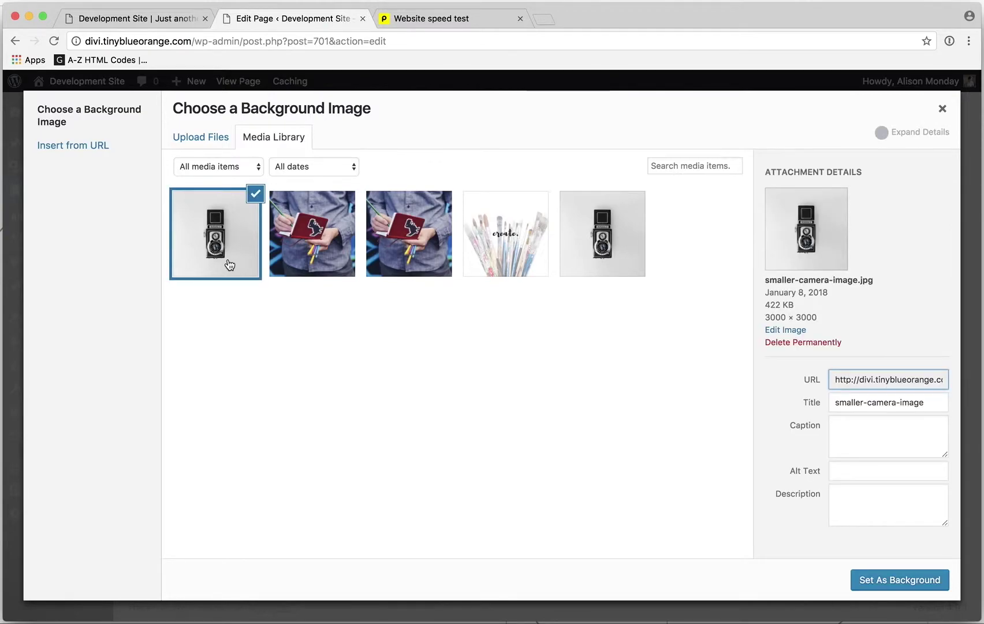
{"action": "left_click", "coordinate": [898, 580]}
{"action": "left_click", "coordinate": [672, 578]}
- Replace the last section's background image with smaller-sticker-mule.jpg, save the section settings and update the Front Page
{"action": "scroll", "coordinate": [508, 491], "scroll_direction": "down", "scroll_amount": 3}
{"action": "scroll", "coordinate": [494, 485], "scroll_direction": "down", "scroll_amount": 5}
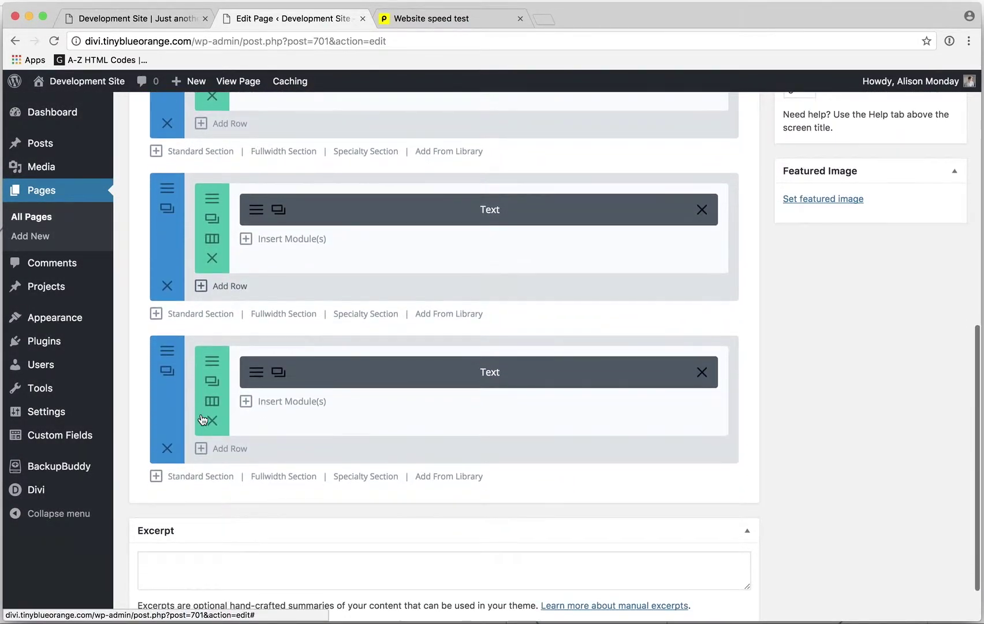
{"action": "left_click", "coordinate": [167, 351]}
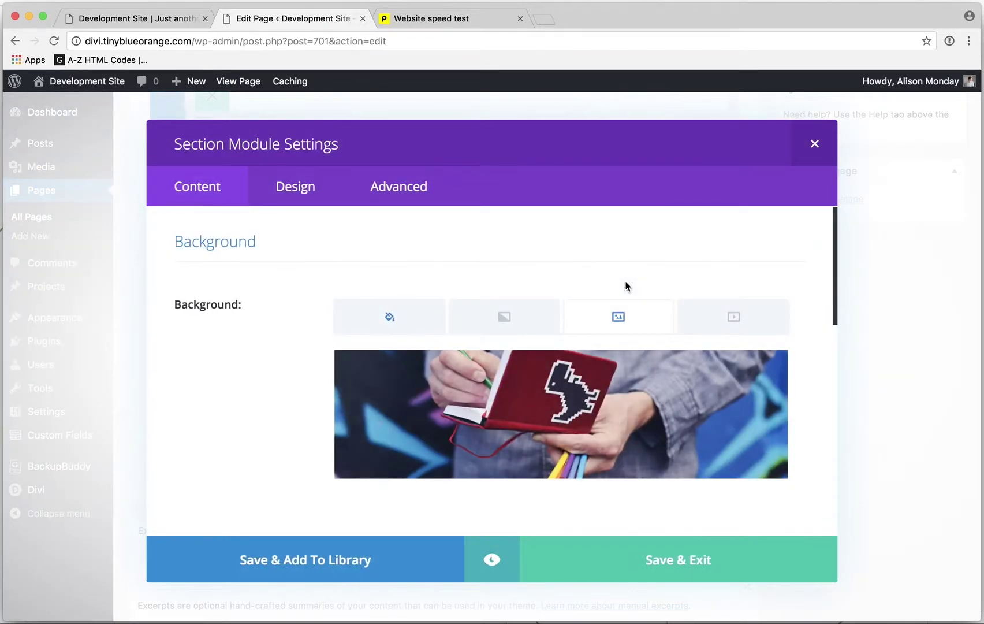
{"action": "left_click", "coordinate": [490, 384]}
{"action": "left_click", "coordinate": [312, 234]}
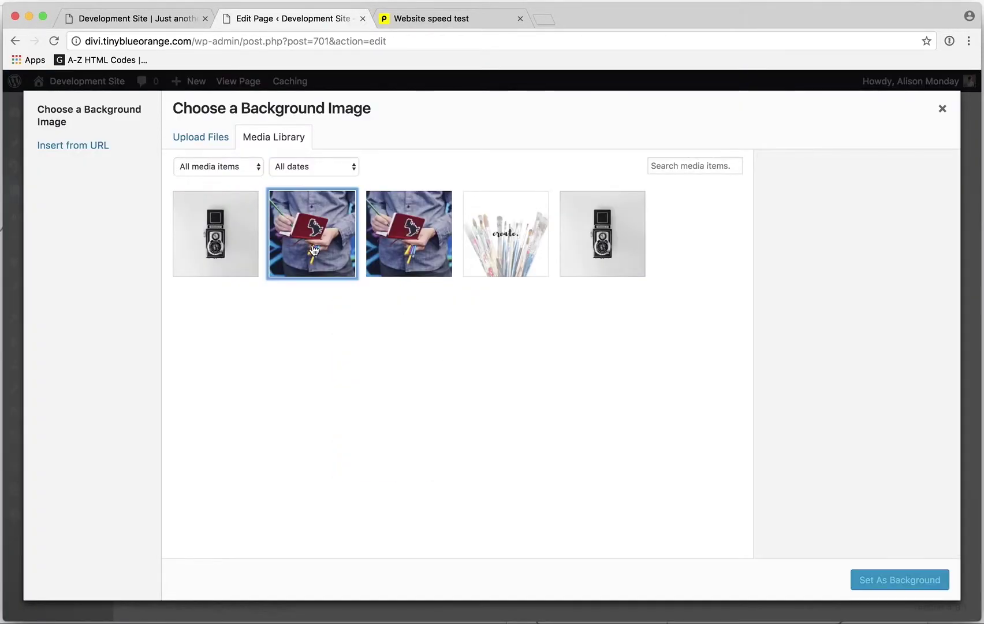
{"action": "scroll", "coordinate": [889, 502], "scroll_direction": "down", "scroll_amount": 1}
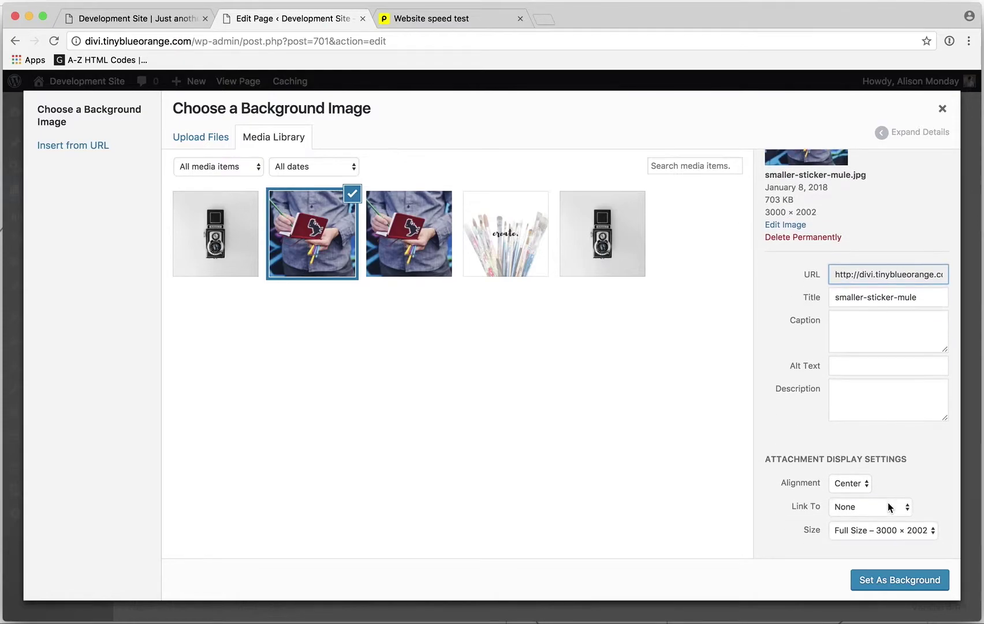
{"action": "left_click", "coordinate": [905, 581]}
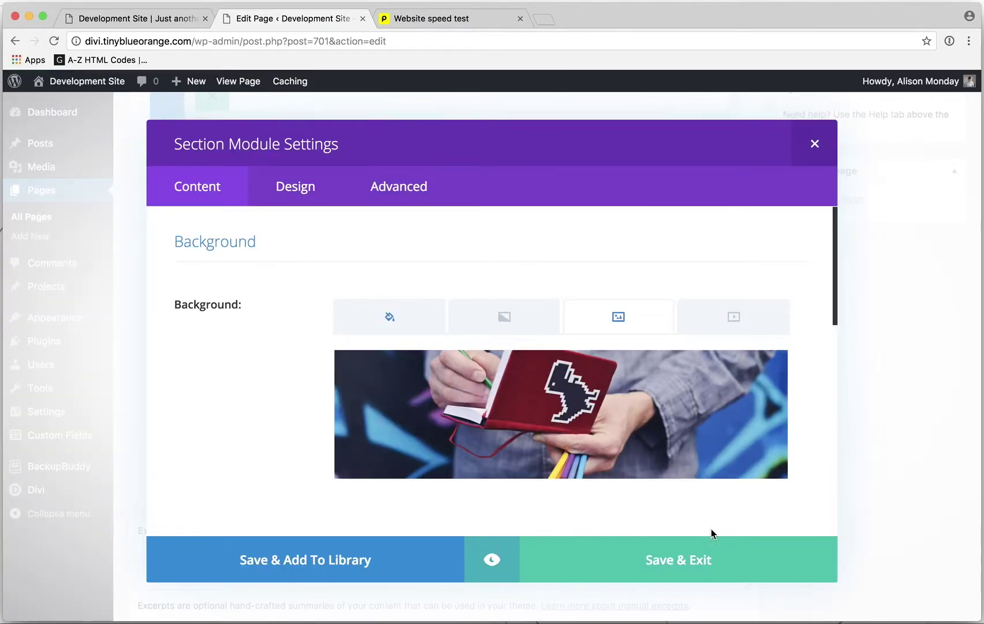
{"action": "left_click", "coordinate": [688, 555]}
{"action": "scroll", "coordinate": [905, 380], "scroll_direction": "up", "scroll_amount": 6}
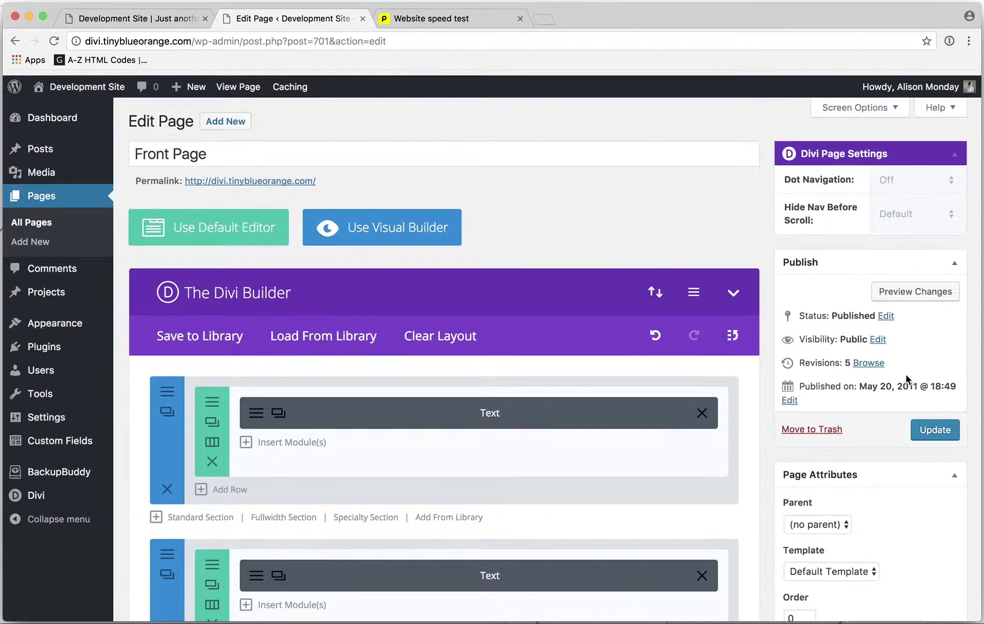
{"action": "left_click", "coordinate": [935, 424]}
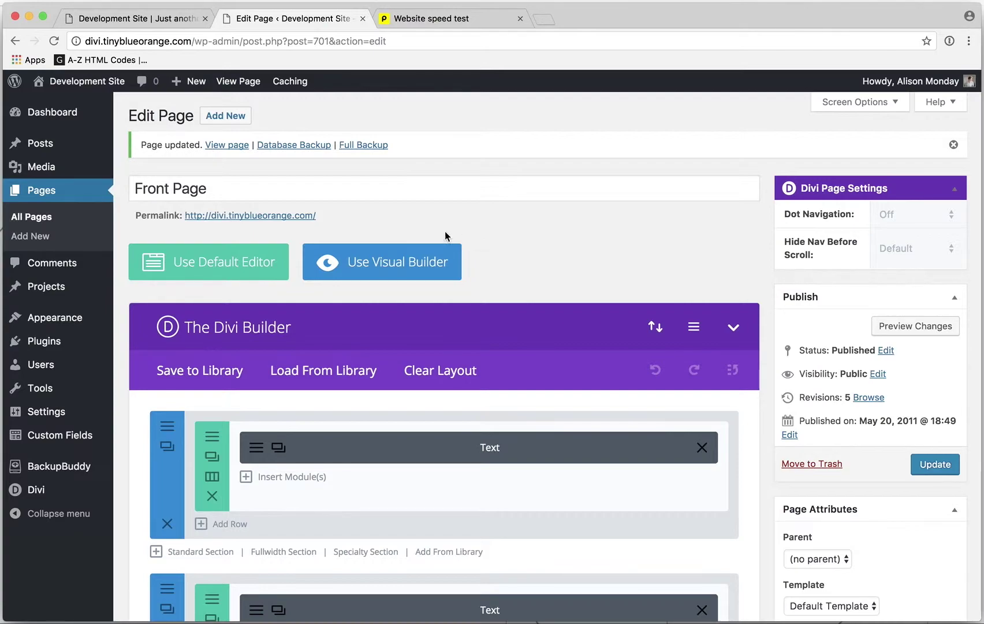
- Permanently delete the original sticker-mule-197268.jpg and the original full-size camera photo from the Media Library
{"action": "left_click", "coordinate": [66, 166]}
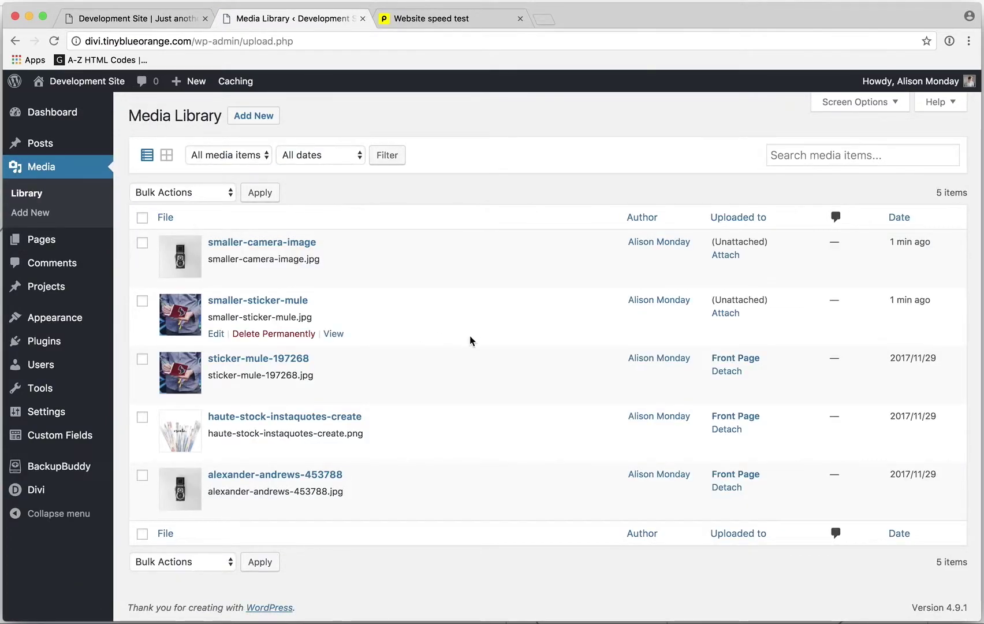
{"action": "left_click", "coordinate": [142, 359]}
{"action": "left_click", "coordinate": [143, 477]}
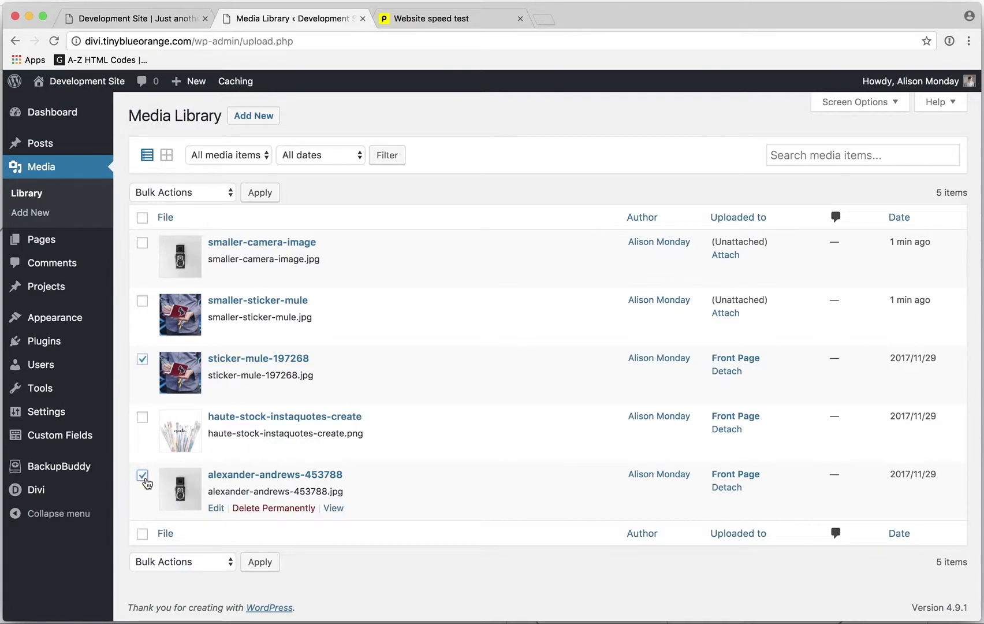
{"action": "left_click", "coordinate": [202, 565]}
{"action": "left_click", "coordinate": [252, 573]}
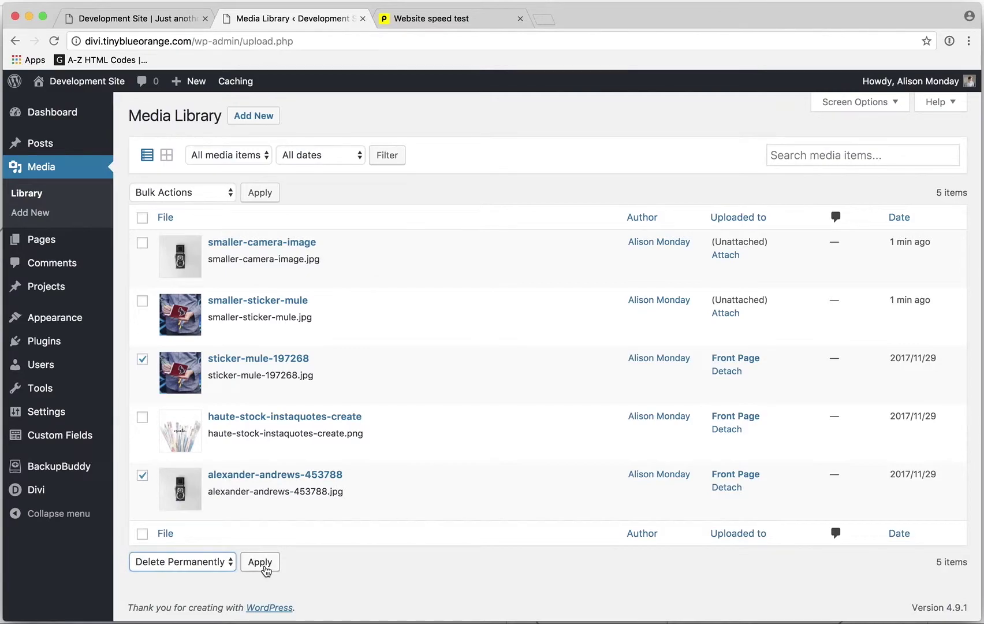
{"action": "left_click", "coordinate": [263, 563]}
{"action": "left_click", "coordinate": [627, 163]}
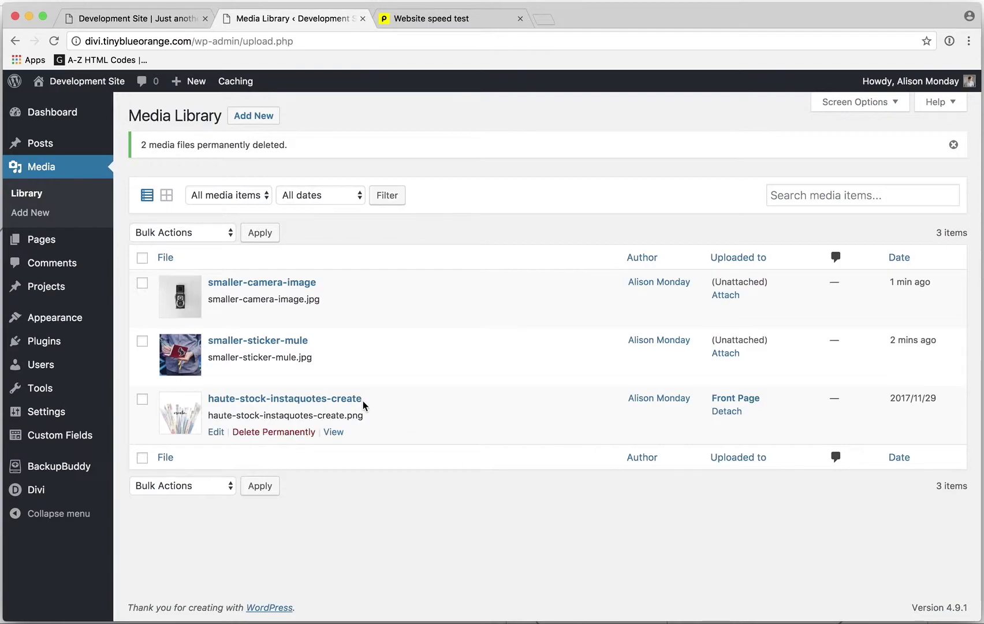
{"action": "mouse_move", "coordinate": [95, 245]}
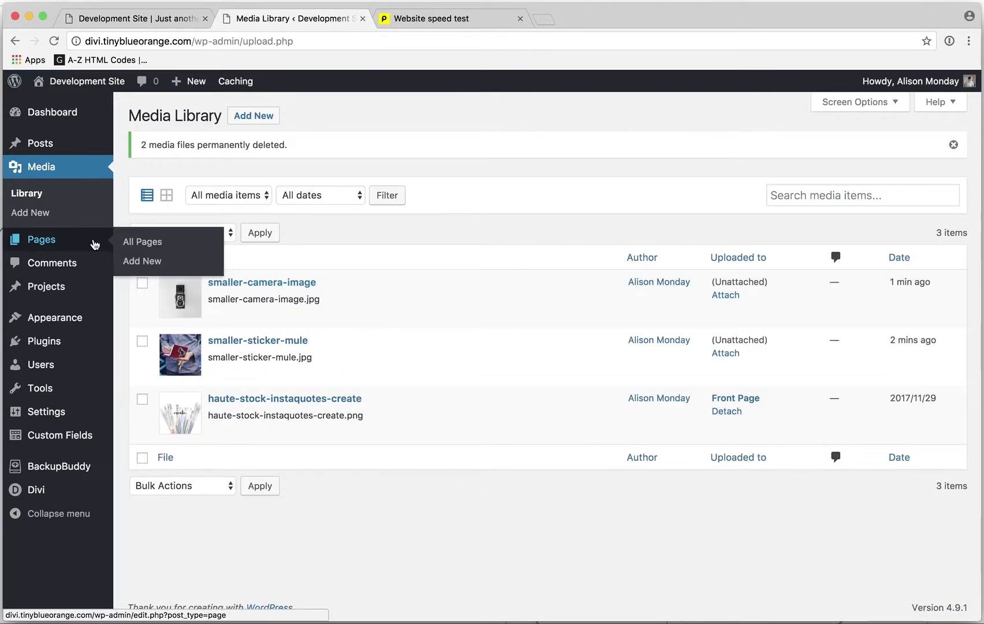
- Reload the live site's home page and check the camera and sticker-mule section backgrounds
{"action": "left_click", "coordinate": [144, 18]}
{"action": "left_click", "coordinate": [53, 42]}
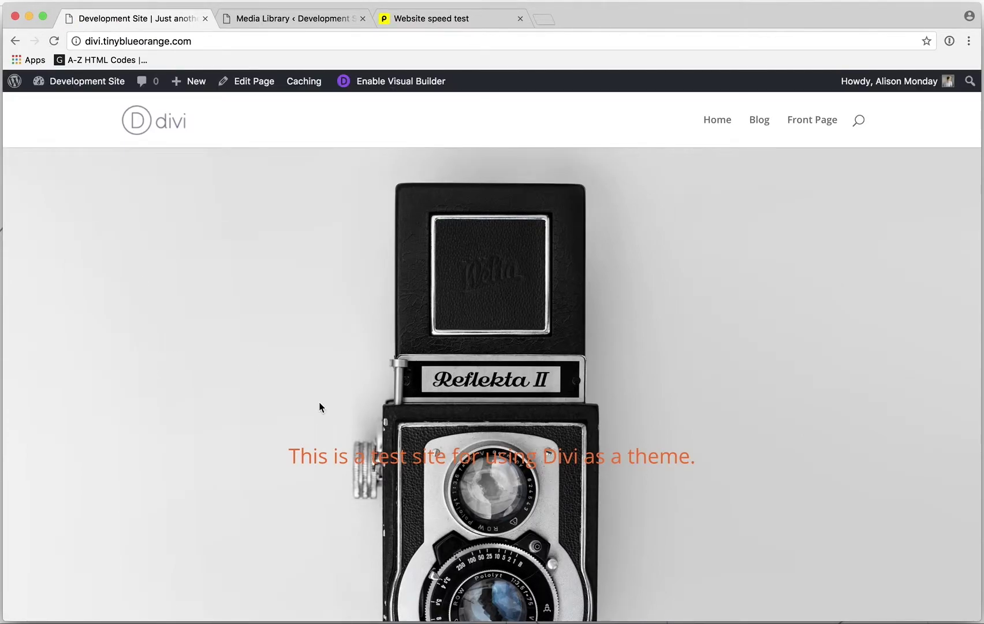
{"action": "scroll", "coordinate": [319, 402], "scroll_direction": "down", "scroll_amount": 15}
{"action": "scroll", "coordinate": [319, 402], "scroll_direction": "down", "scroll_amount": 3}
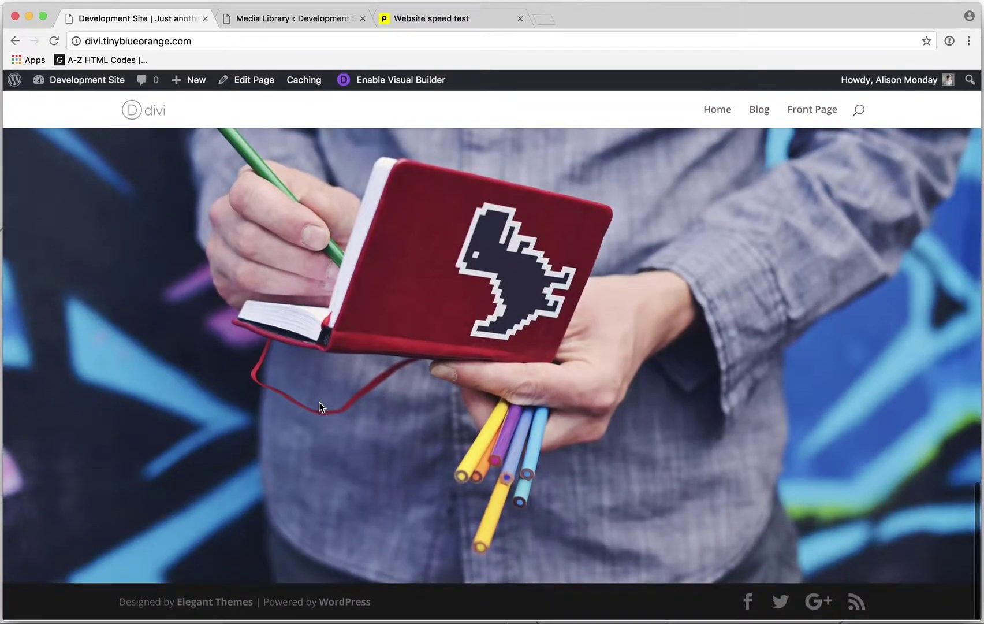
{"action": "scroll", "coordinate": [270, 340], "scroll_direction": "up", "scroll_amount": 15}
{"action": "left_click", "coordinate": [216, 43]}
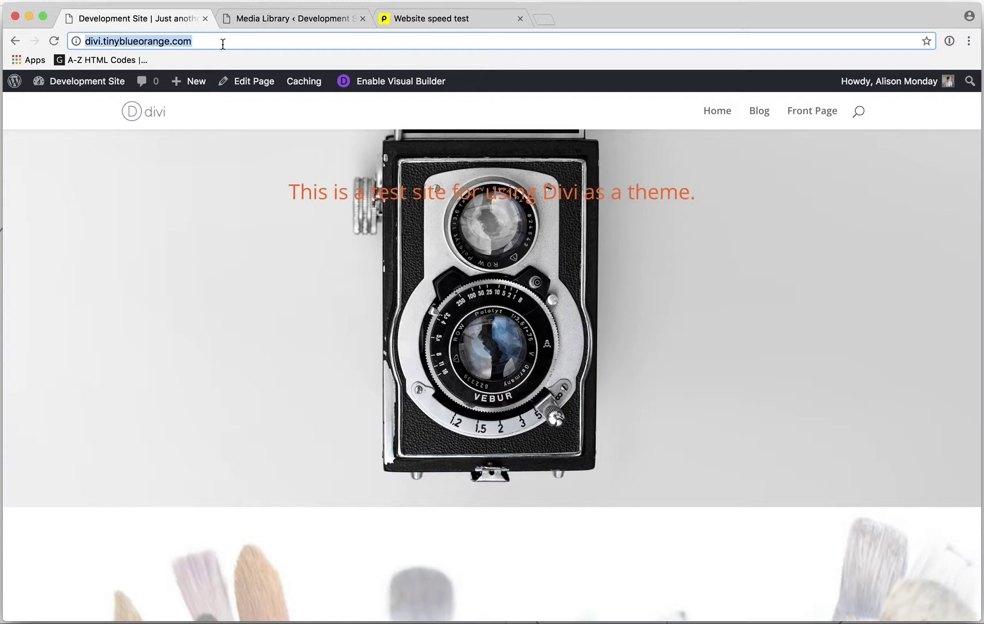
{"action": "left_click", "coordinate": [416, 22]}
{"action": "scroll", "coordinate": [360, 206], "scroll_direction": "up", "scroll_amount": 5}
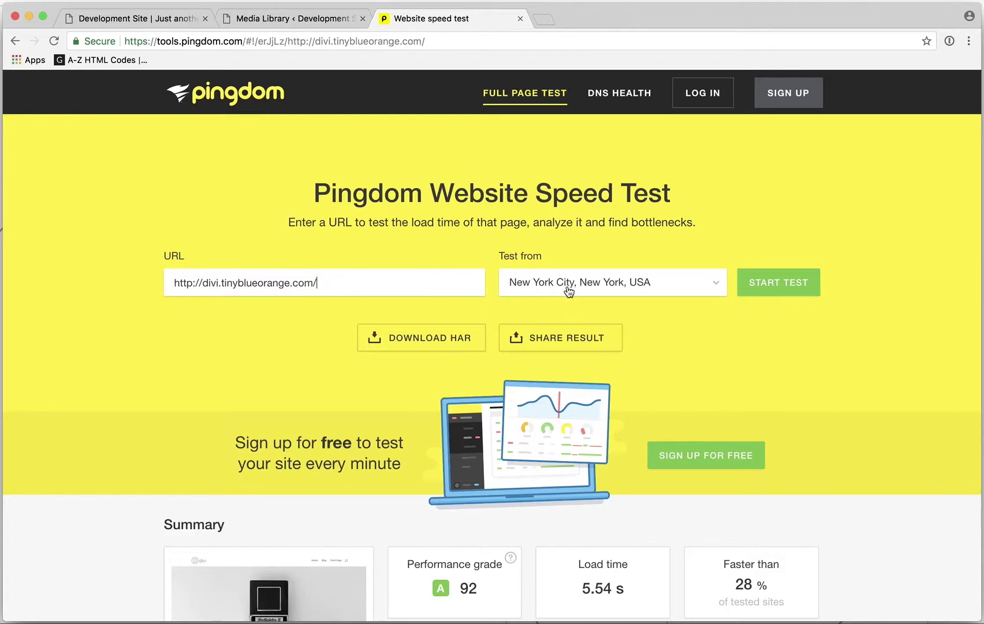
{"action": "scroll", "coordinate": [779, 311], "scroll_direction": "down", "scroll_amount": 3}
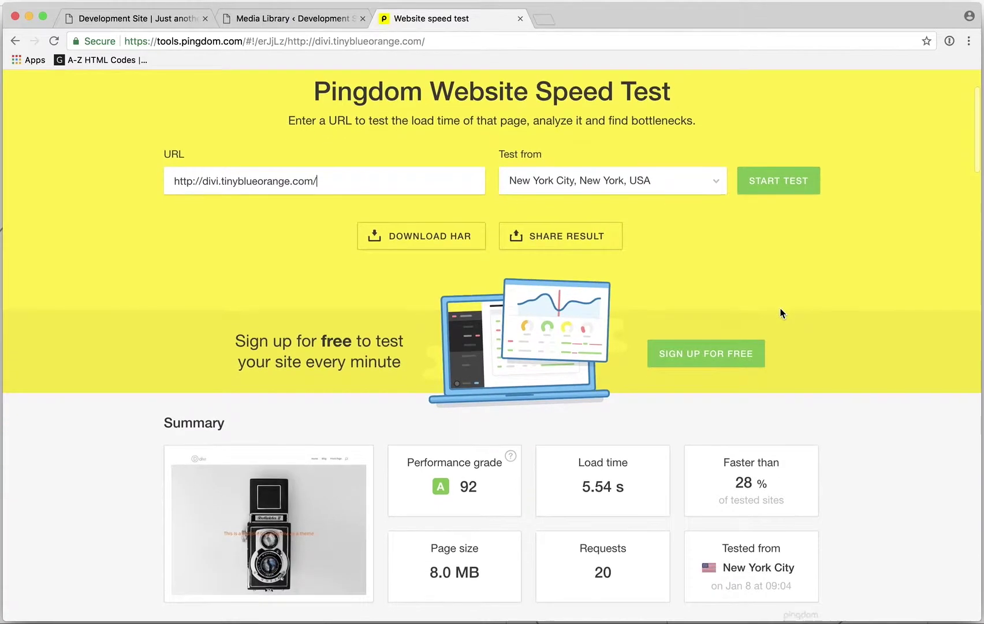
{"action": "scroll", "coordinate": [737, 375], "scroll_direction": "up", "scroll_amount": 3}
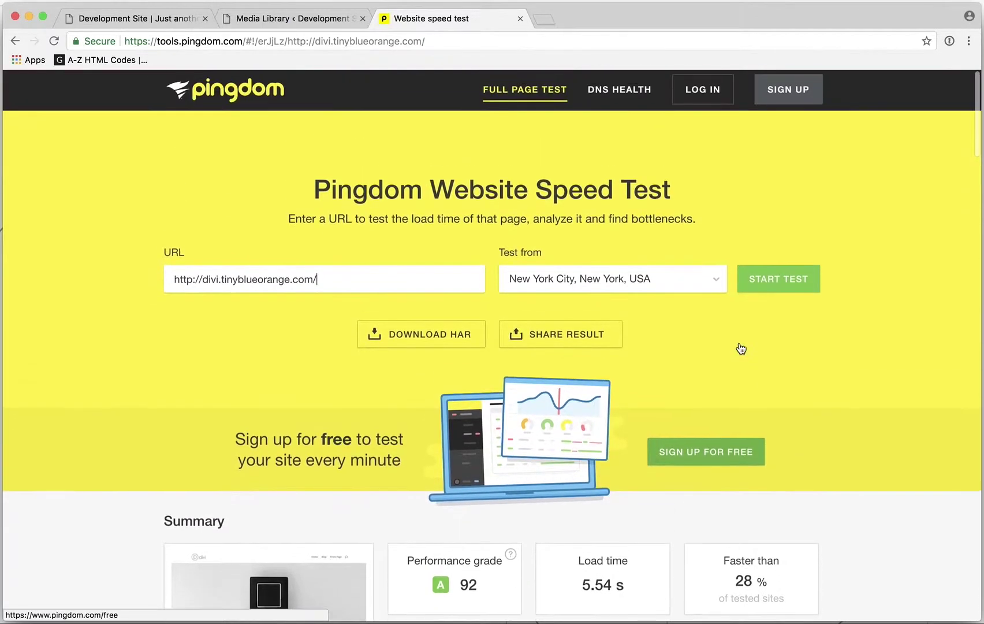
{"action": "left_click", "coordinate": [784, 292]}
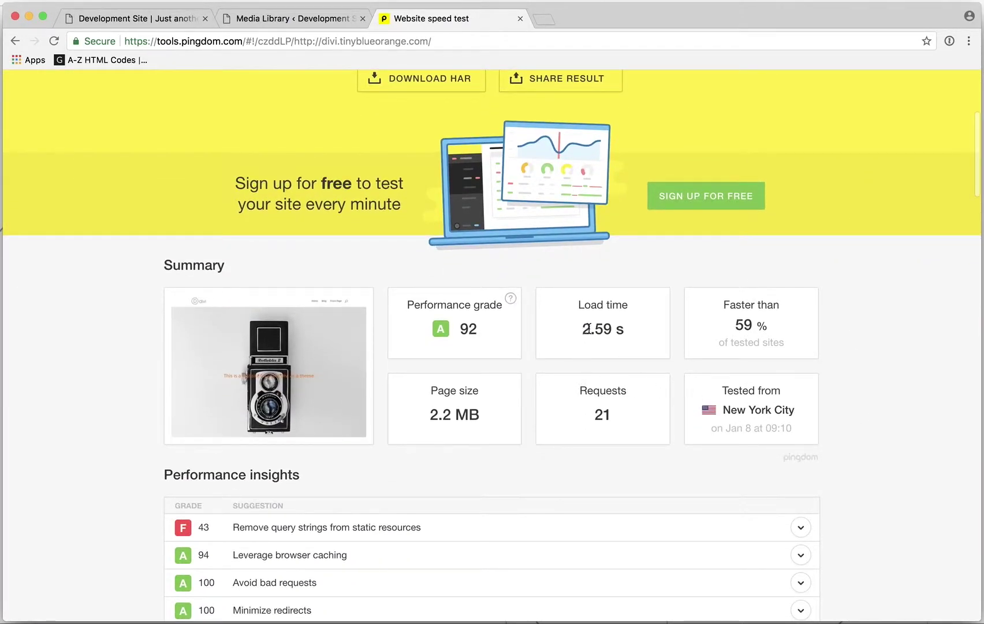
{"action": "left_click_drag", "start_coordinate": [581, 328], "coordinate": [626, 331]}
{"action": "left_click", "coordinate": [621, 349]}
- Open tinypng.com in a new browser tab and look over its compression page
{"action": "left_click", "coordinate": [542, 20]}
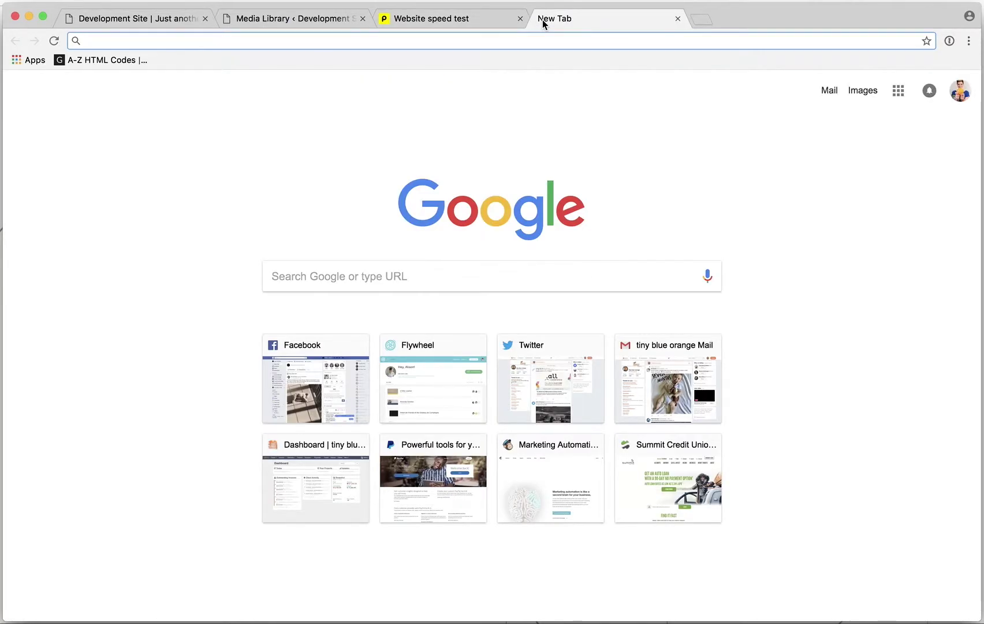
{"action": "type", "text": "tin"}
{"action": "type", "text": "ypng.com"}
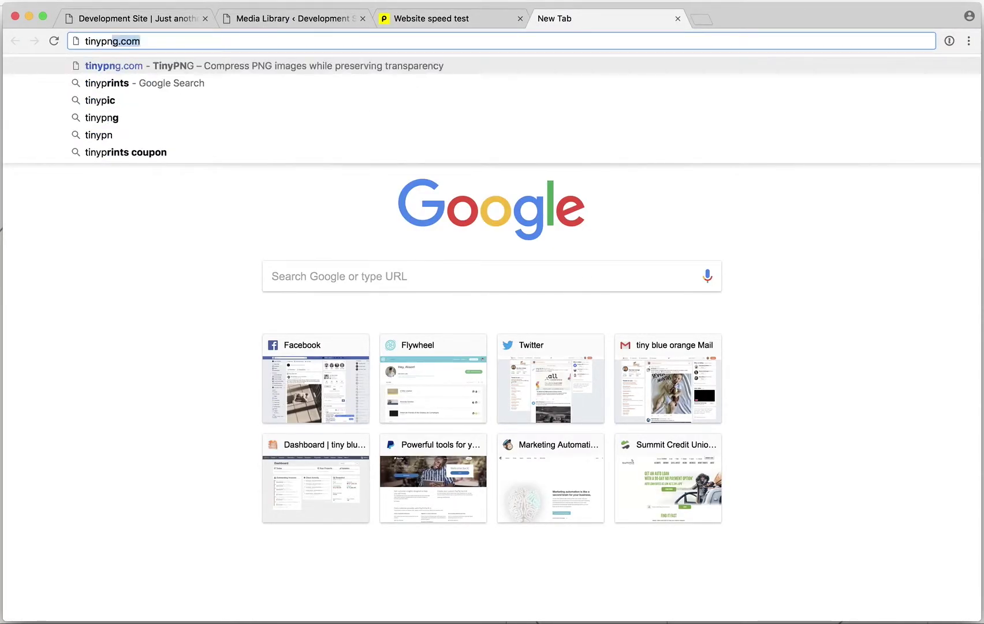
{"action": "key", "text": "Return"}
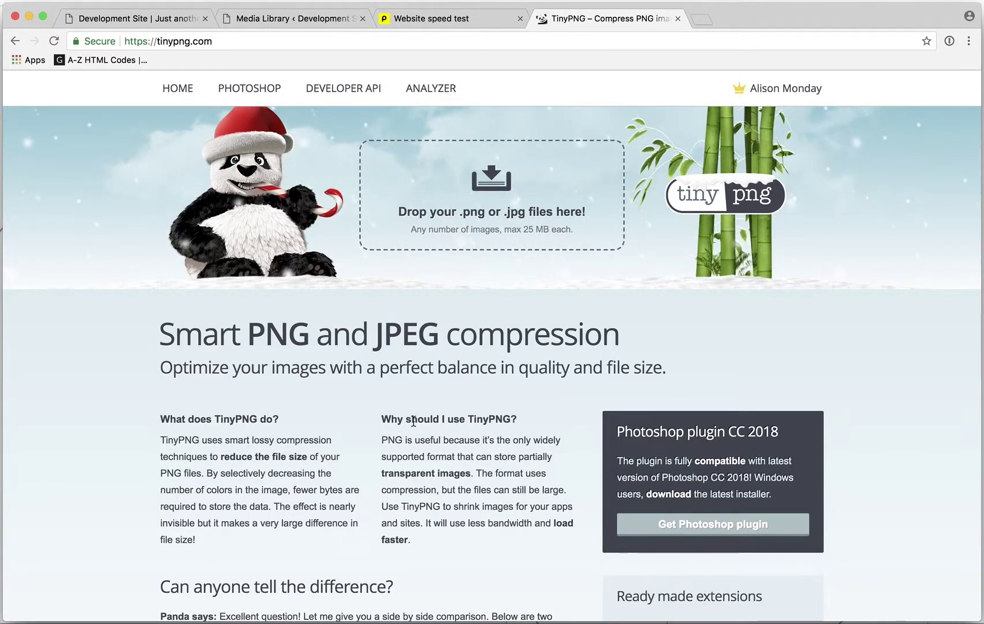
{"action": "scroll", "coordinate": [413, 421], "scroll_direction": "down", "scroll_amount": 2}
{"action": "scroll", "coordinate": [413, 421], "scroll_direction": "down", "scroll_amount": 8}
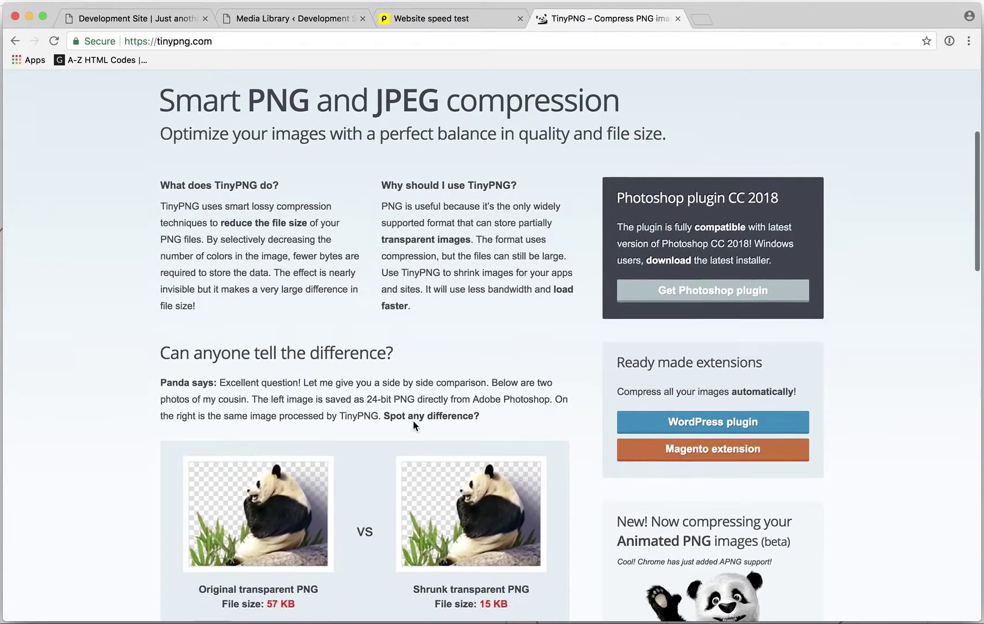
{"action": "scroll", "coordinate": [413, 421], "scroll_direction": "up", "scroll_amount": 10}
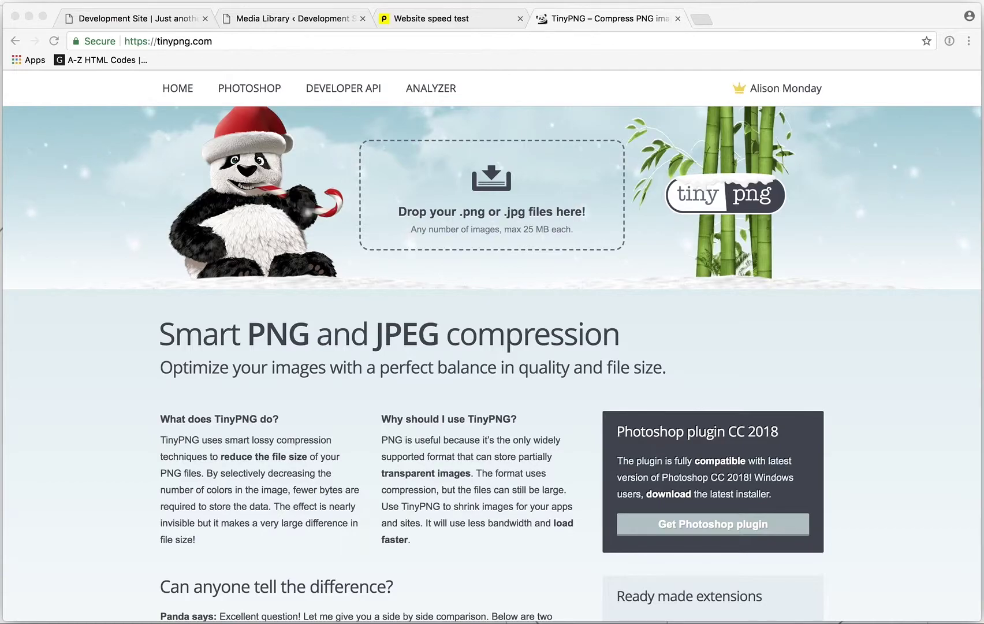
- Compress smaller-sticker-mule.jpg and smaller-camera-image.jpg with TinyPNG and download both results together
{"action": "left_click_drag", "start_coordinate": [498, 86], "coordinate": [515, 184]}
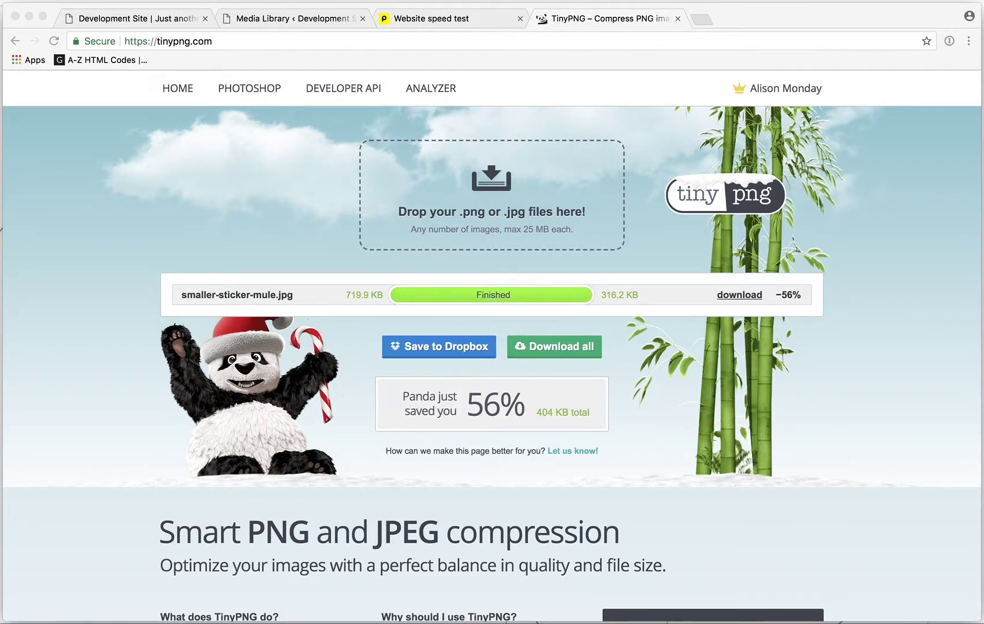
{"action": "left_click_drag", "start_coordinate": [401, 237], "coordinate": [500, 194]}
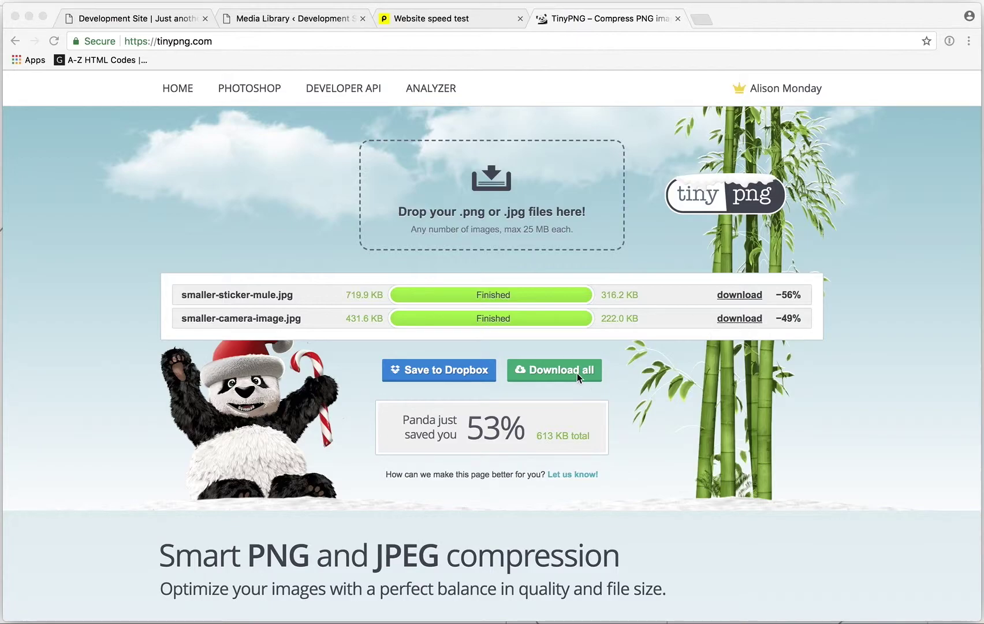
{"action": "left_click", "coordinate": [559, 377]}
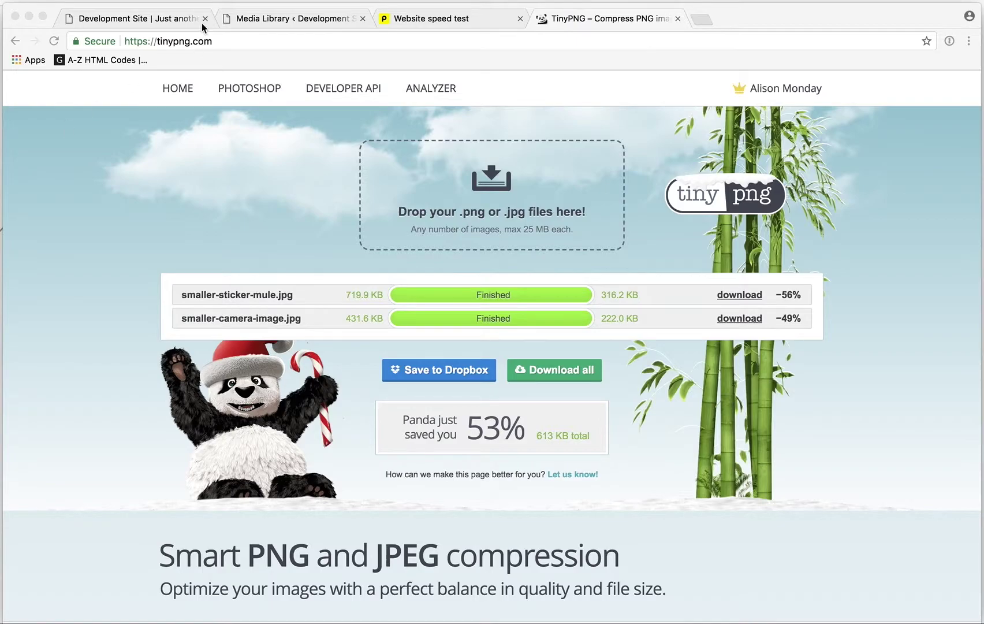
- Upload the TinyPNG-compressed smaller-camera-image.jpg and smaller-sticker-mule.jpg to the WordPress Media Library
{"action": "left_click", "coordinate": [262, 20]}
{"action": "left_click", "coordinate": [240, 124]}
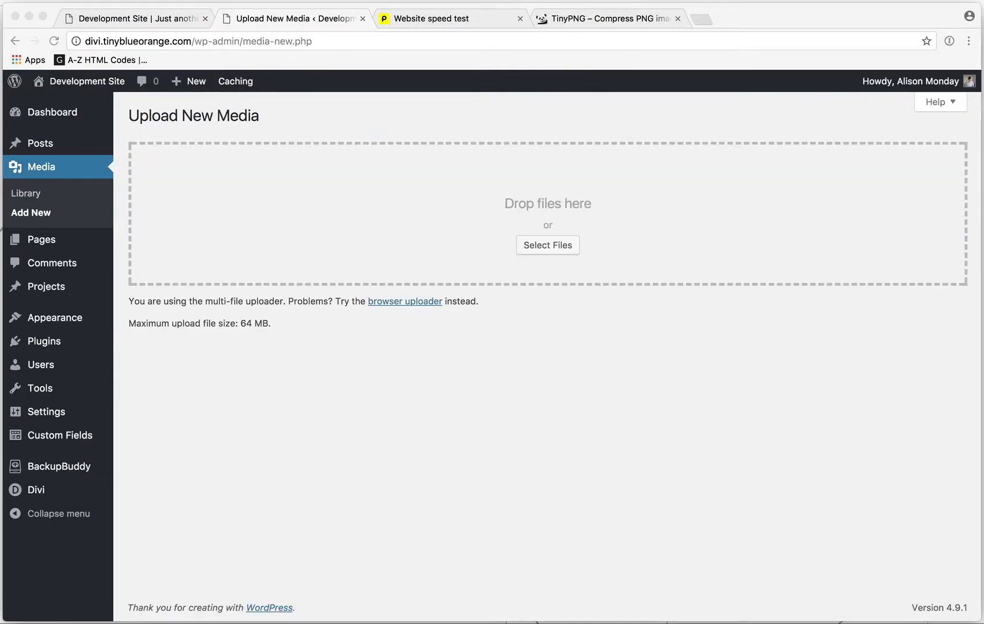
{"action": "left_click_drag", "start_coordinate": [114, 266], "coordinate": [306, 254]}
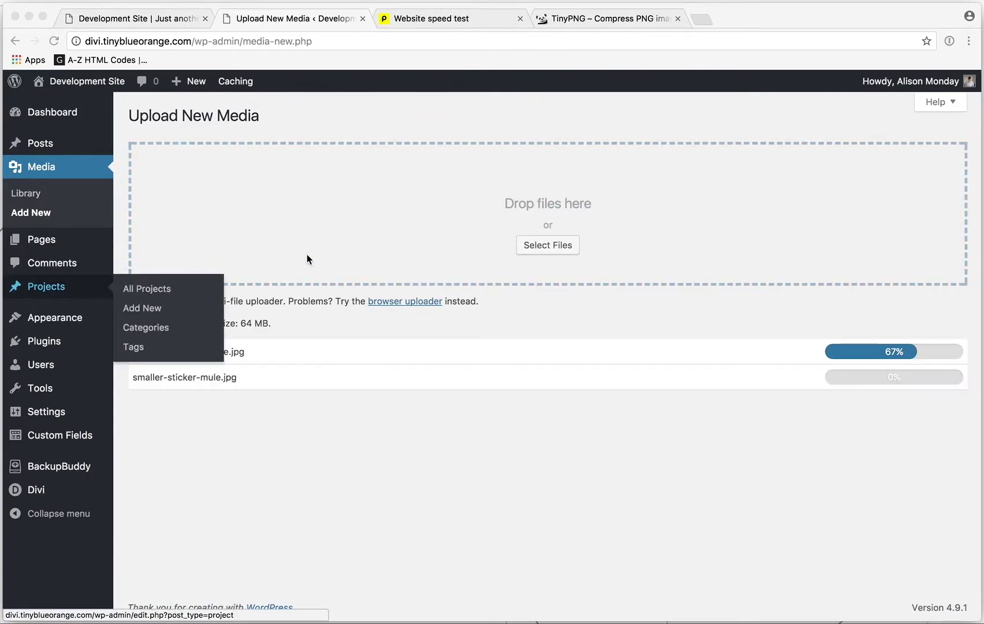
{"action": "left_click", "coordinate": [551, 308]}
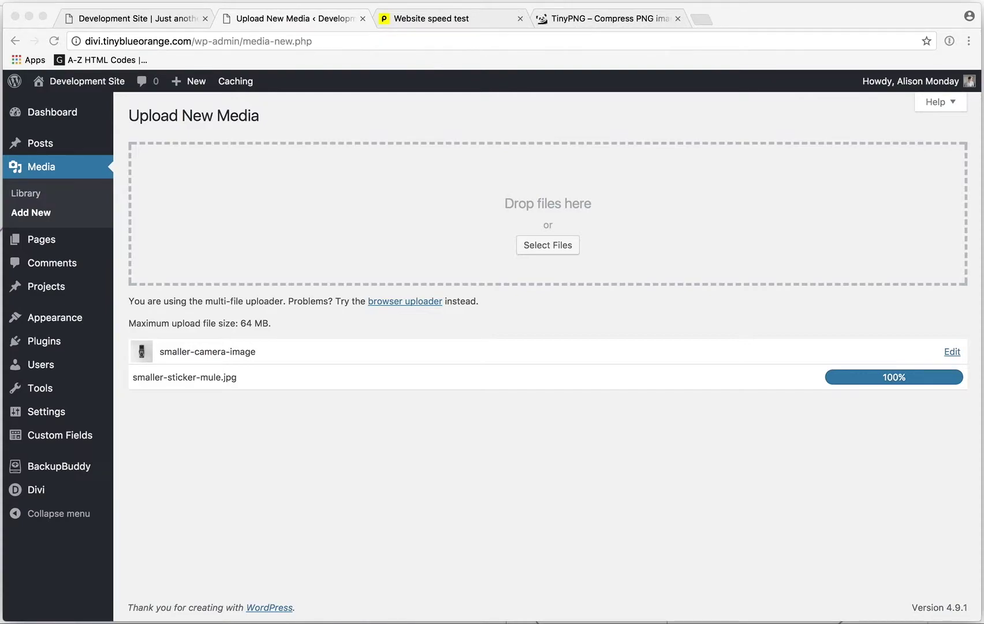
{"action": "left_click", "coordinate": [349, 455]}
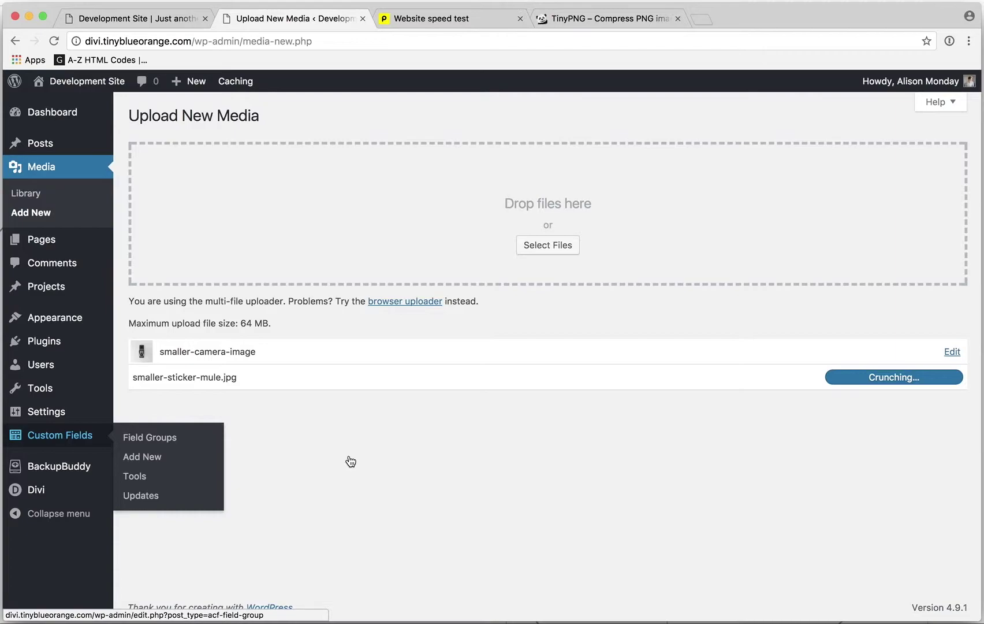
- Open the Front Page for editing, set the first section's background to smaller-camera-image-1.jpg and save the section settings
{"action": "left_click", "coordinate": [81, 246]}
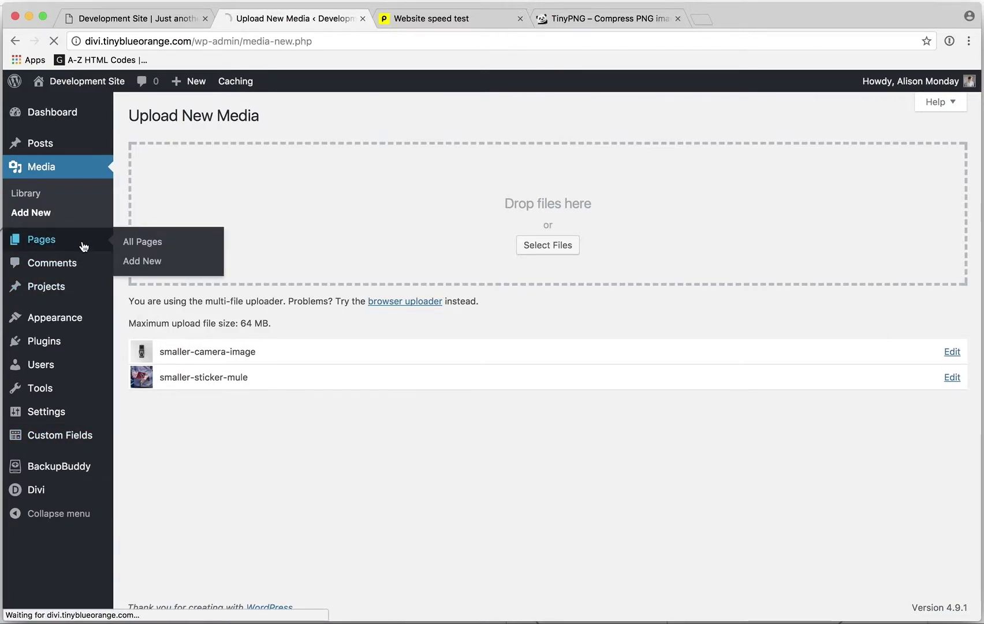
{"action": "left_click", "coordinate": [175, 254]}
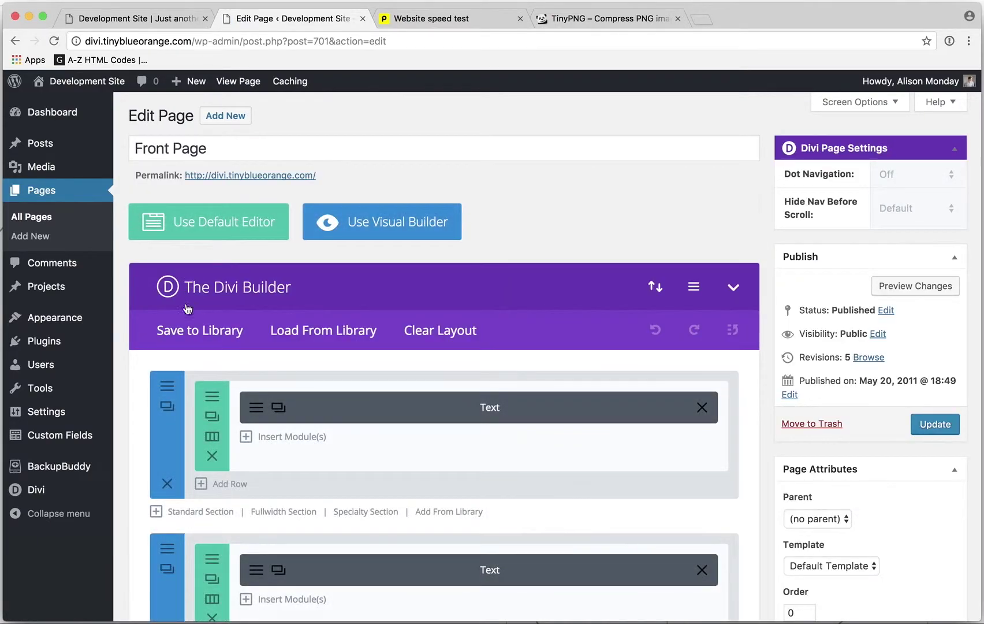
{"action": "left_click", "coordinate": [167, 382]}
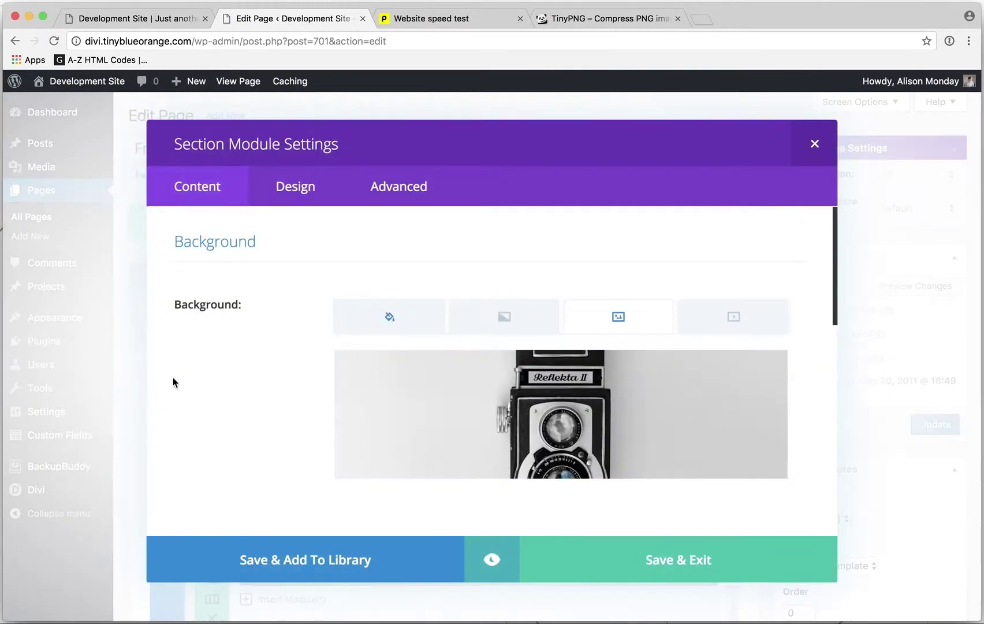
{"action": "left_click", "coordinate": [421, 370]}
{"action": "left_click", "coordinate": [317, 268]}
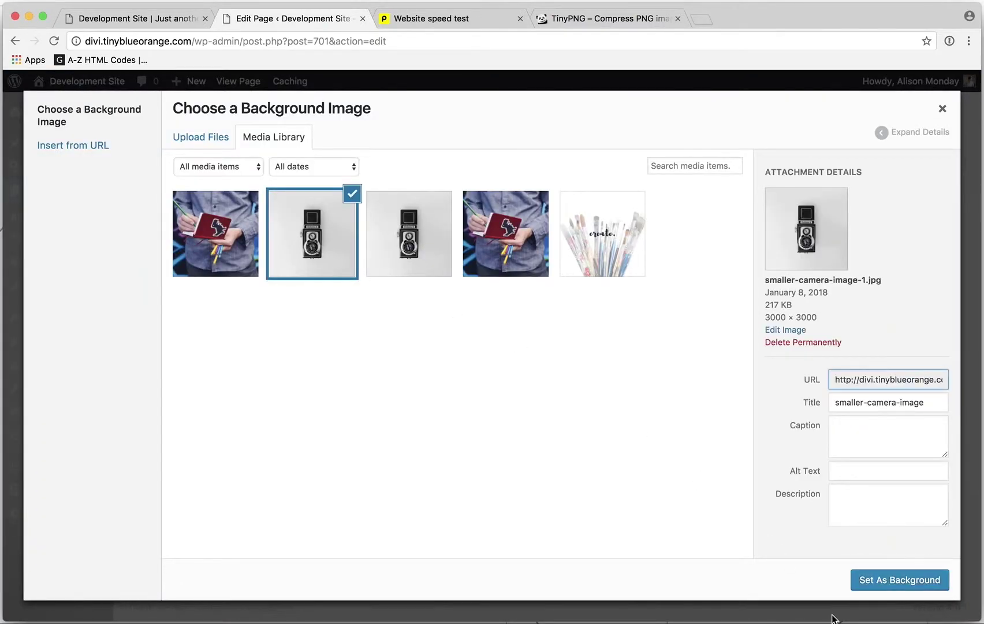
{"action": "left_click", "coordinate": [866, 580]}
{"action": "left_click", "coordinate": [655, 555]}
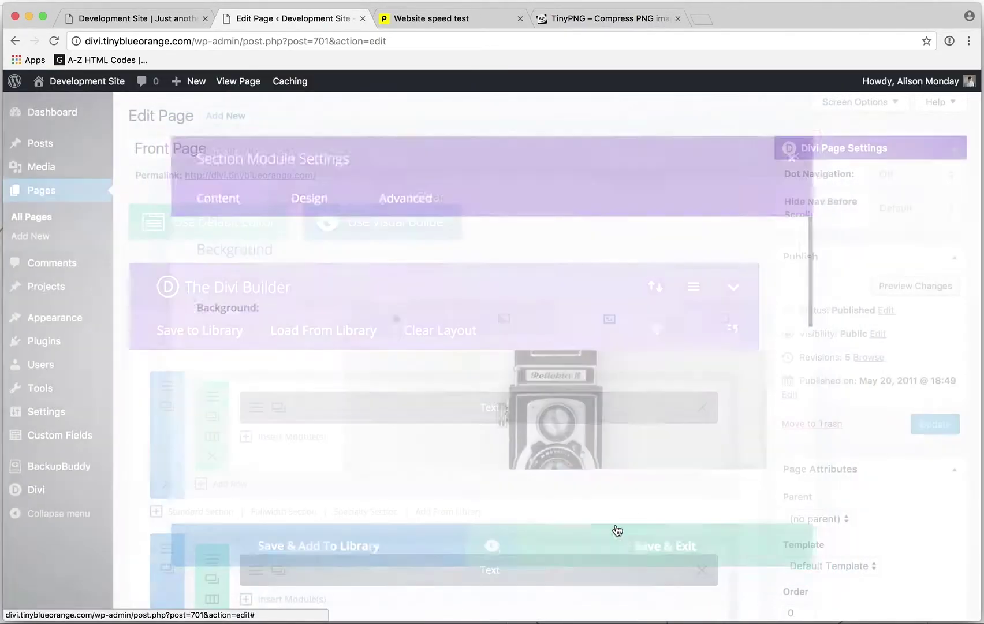
- Set the last section's background to the newly uploaded smaller-sticker-mule-1.jpg, save the section settings and update the Front Page
{"action": "scroll", "coordinate": [497, 486], "scroll_direction": "down", "scroll_amount": 6}
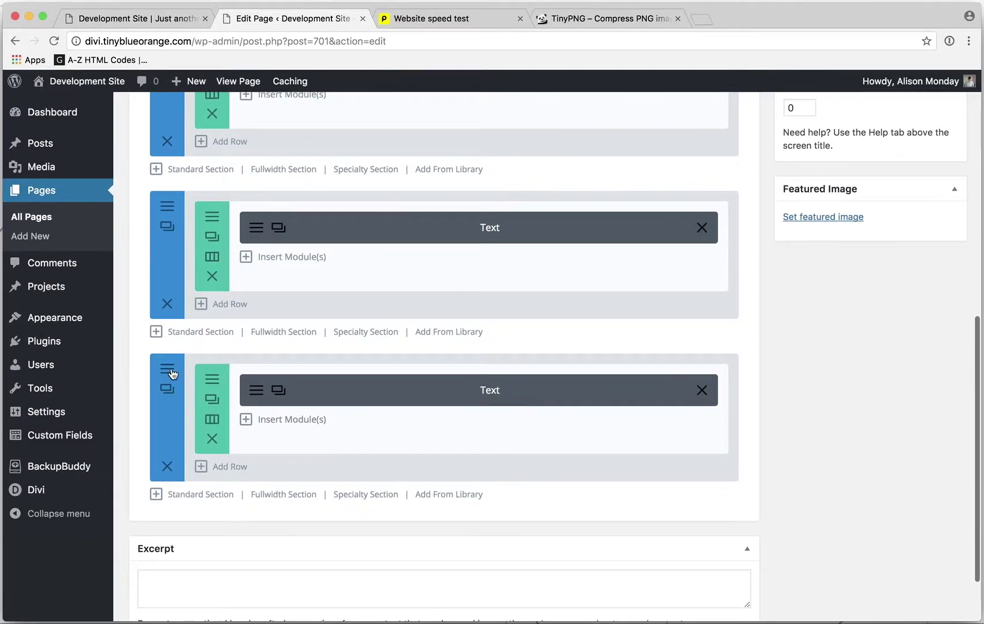
{"action": "left_click", "coordinate": [166, 371]}
{"action": "left_click", "coordinate": [422, 430]}
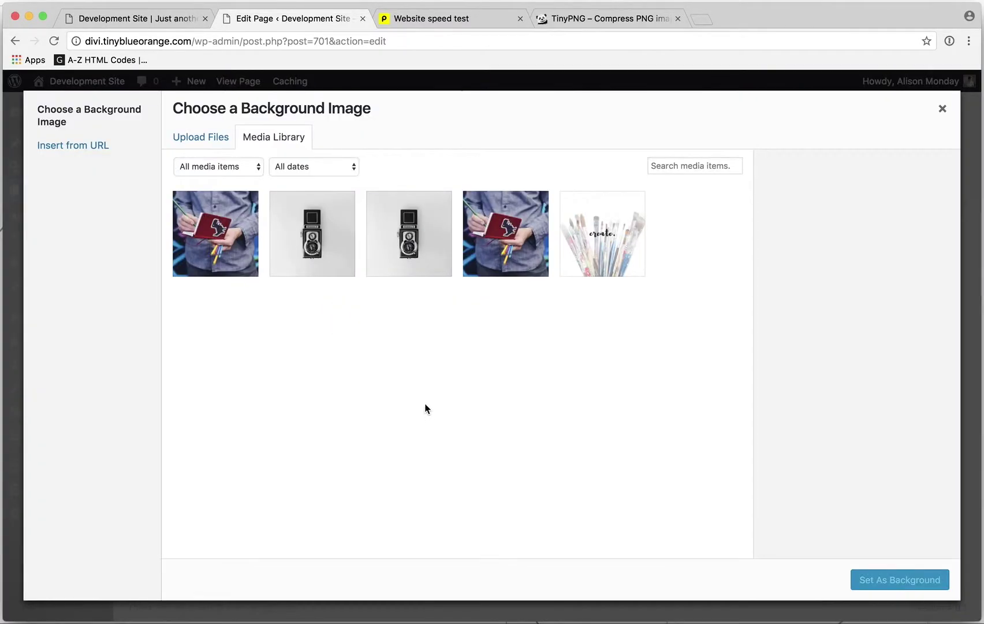
{"action": "left_click", "coordinate": [238, 258]}
{"action": "left_click", "coordinate": [932, 581]}
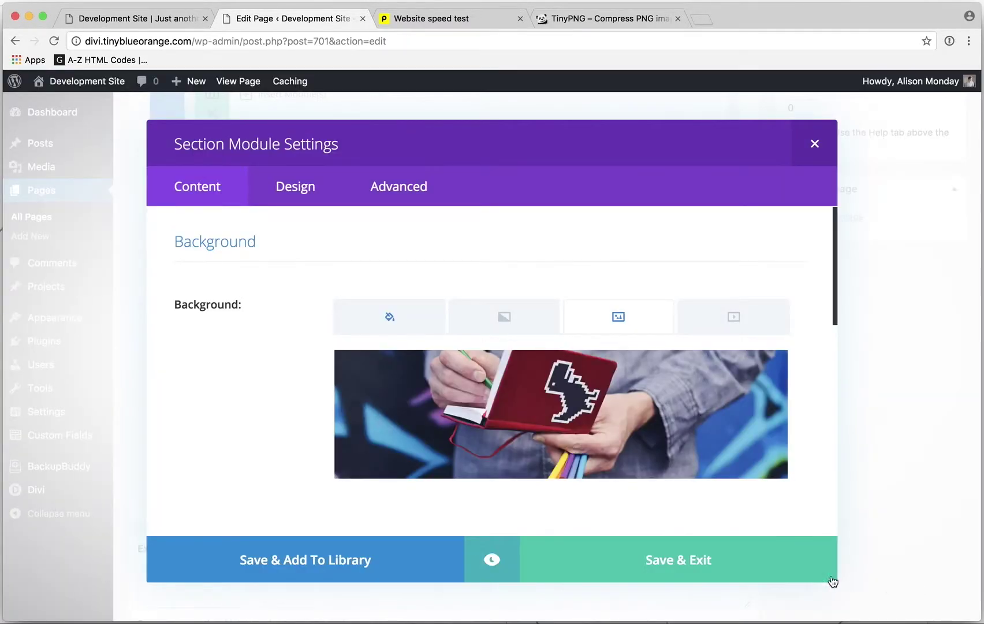
{"action": "left_click", "coordinate": [728, 559]}
{"action": "scroll", "coordinate": [922, 265], "scroll_direction": "up", "scroll_amount": 3}
{"action": "left_click", "coordinate": [932, 198]}
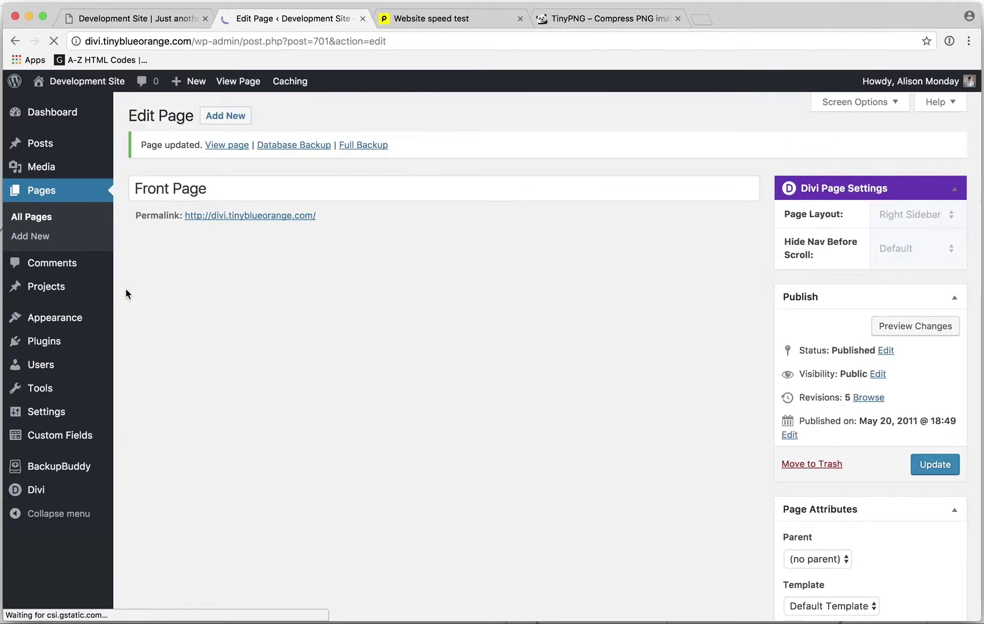
- Permanently delete the earlier smaller-camera-image.jpg and smaller-sticker-mule.jpg from the Media Library
{"action": "mouse_move", "coordinate": [83, 169]}
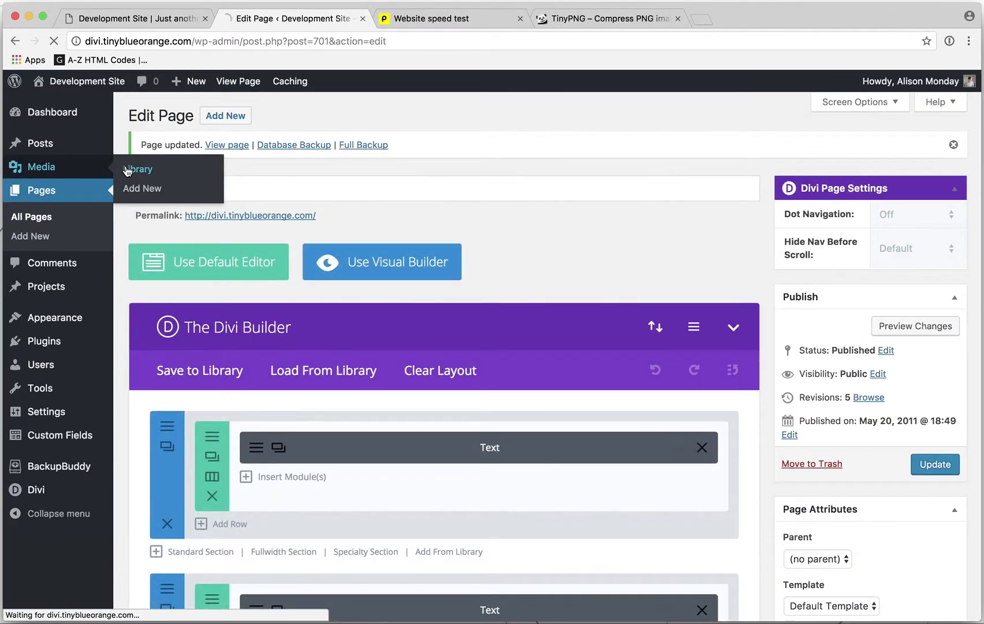
{"action": "left_click", "coordinate": [127, 170]}
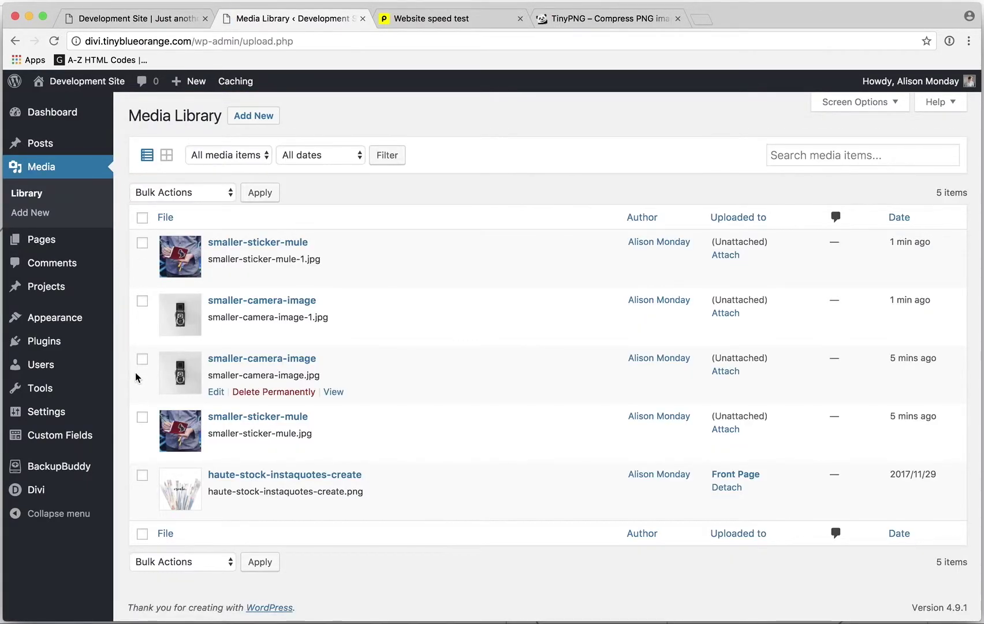
{"action": "left_click", "coordinate": [142, 359]}
{"action": "left_click", "coordinate": [141, 418]}
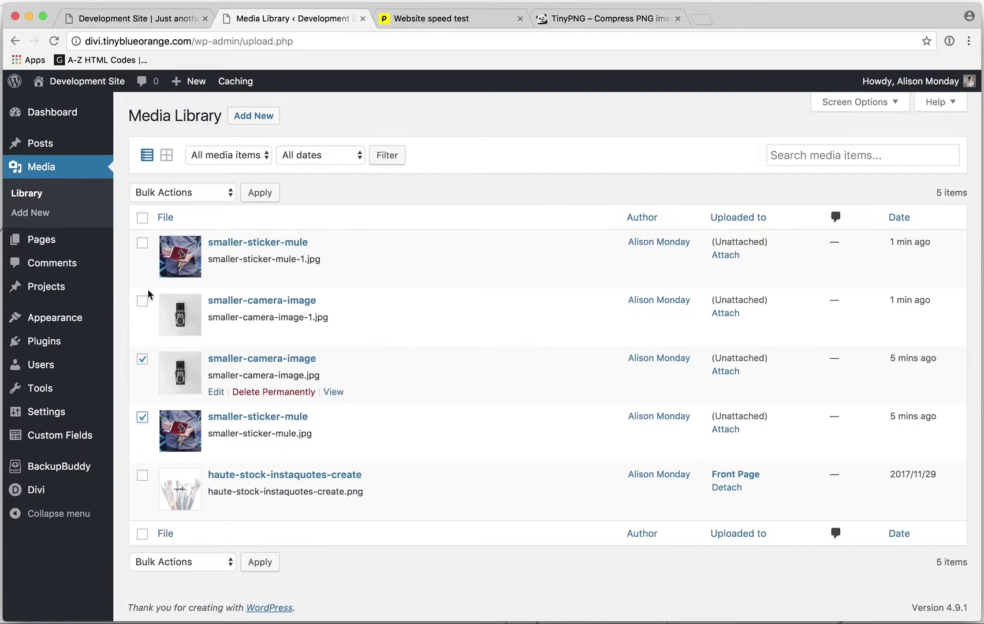
{"action": "left_click", "coordinate": [176, 192]}
{"action": "left_click", "coordinate": [181, 205]}
{"action": "left_click", "coordinate": [260, 194]}
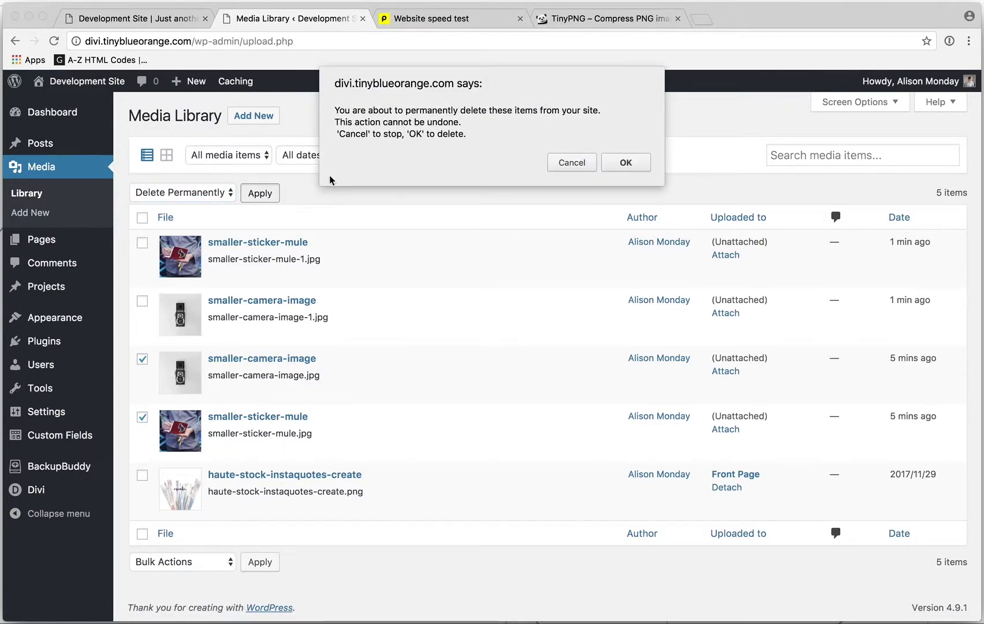
{"action": "left_click", "coordinate": [625, 163]}
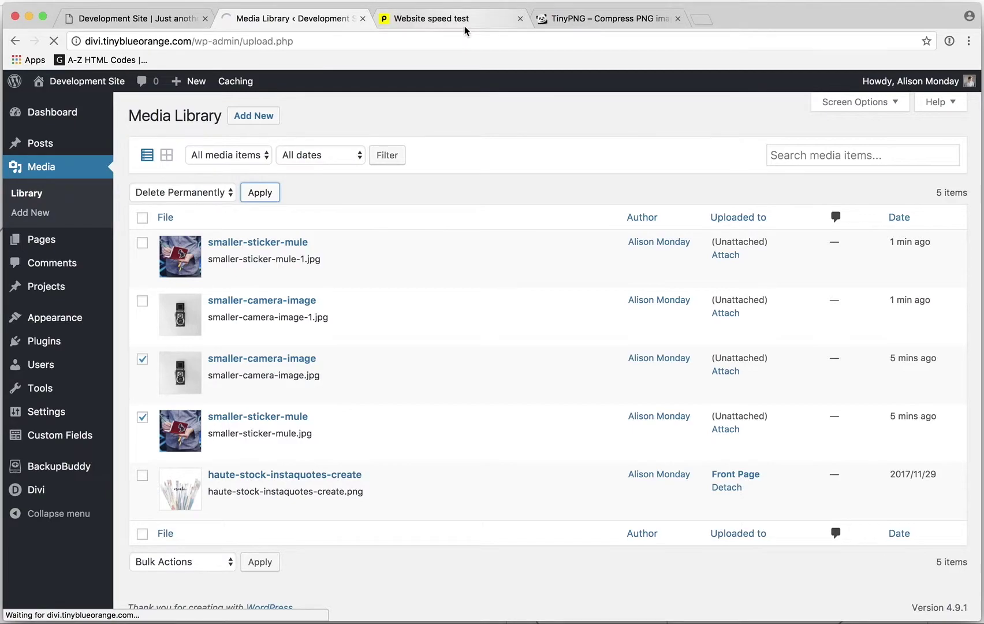
{"action": "left_click", "coordinate": [458, 20]}
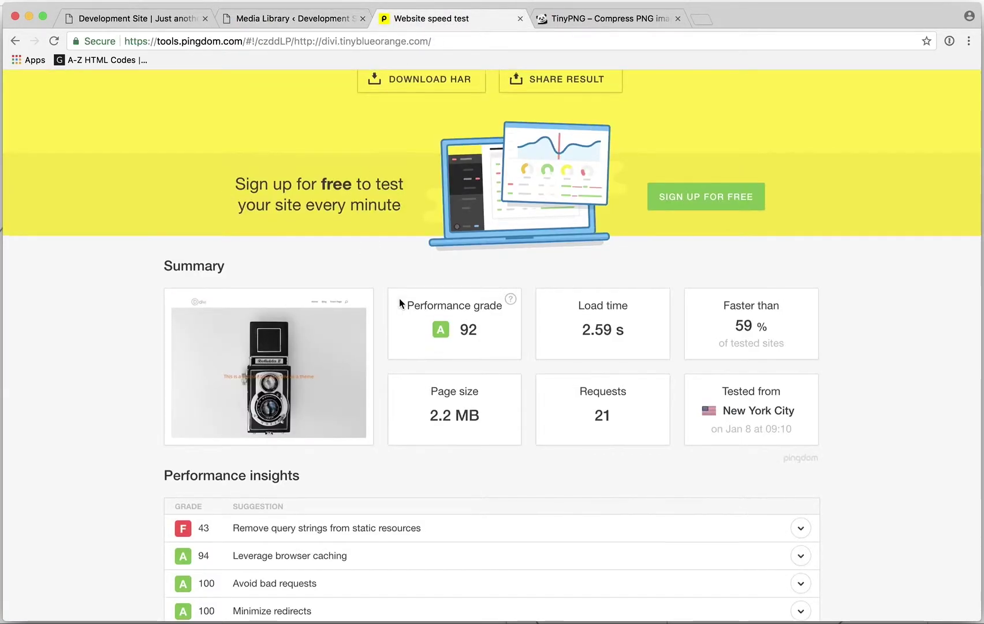
{"action": "scroll", "coordinate": [399, 299], "scroll_direction": "up", "scroll_amount": 5}
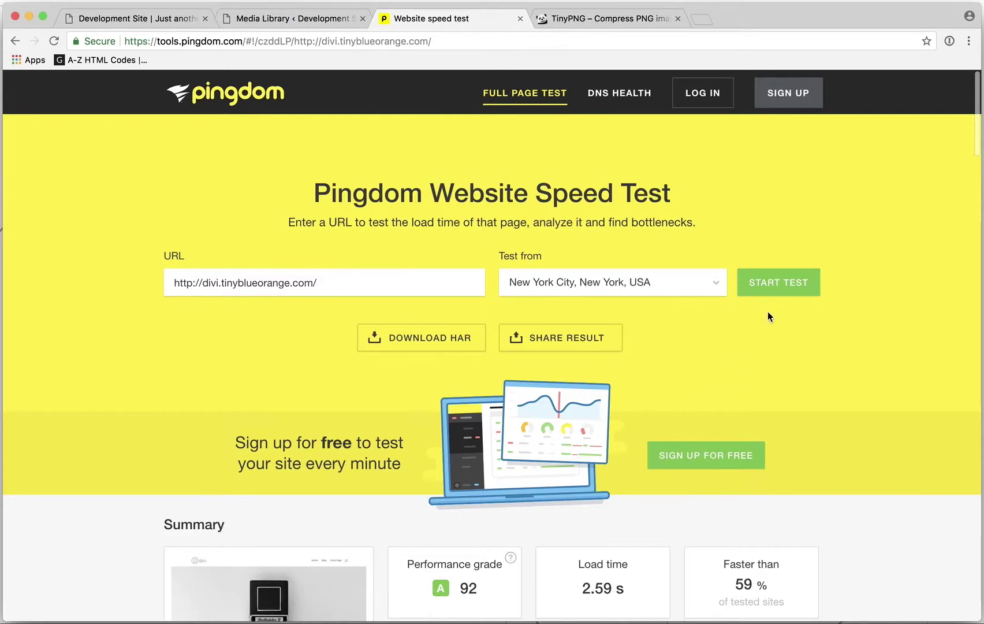
{"action": "left_click", "coordinate": [775, 288]}
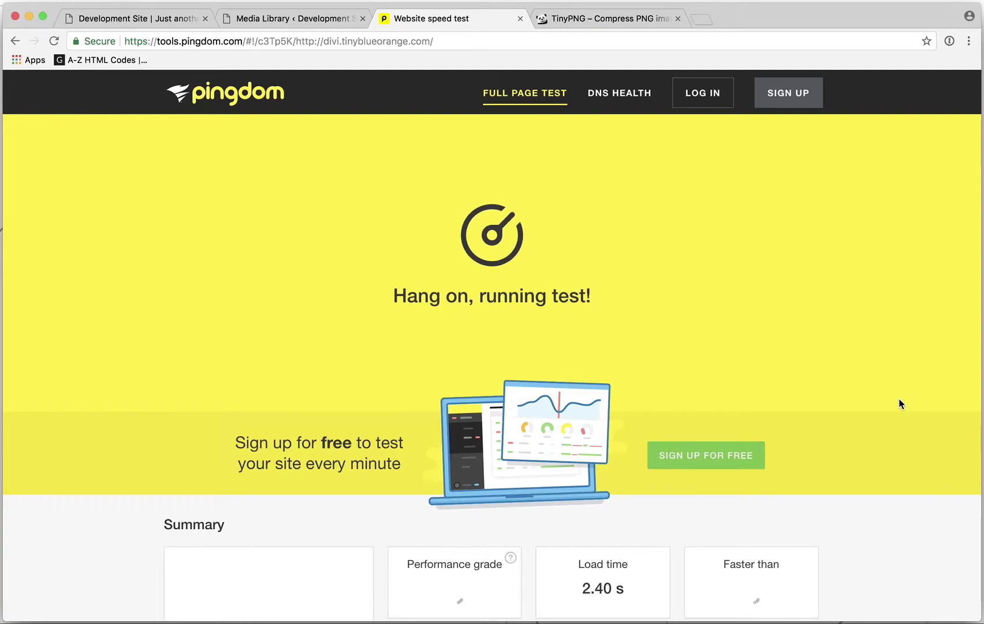
{"action": "scroll", "coordinate": [899, 399], "scroll_direction": "down", "scroll_amount": 4}
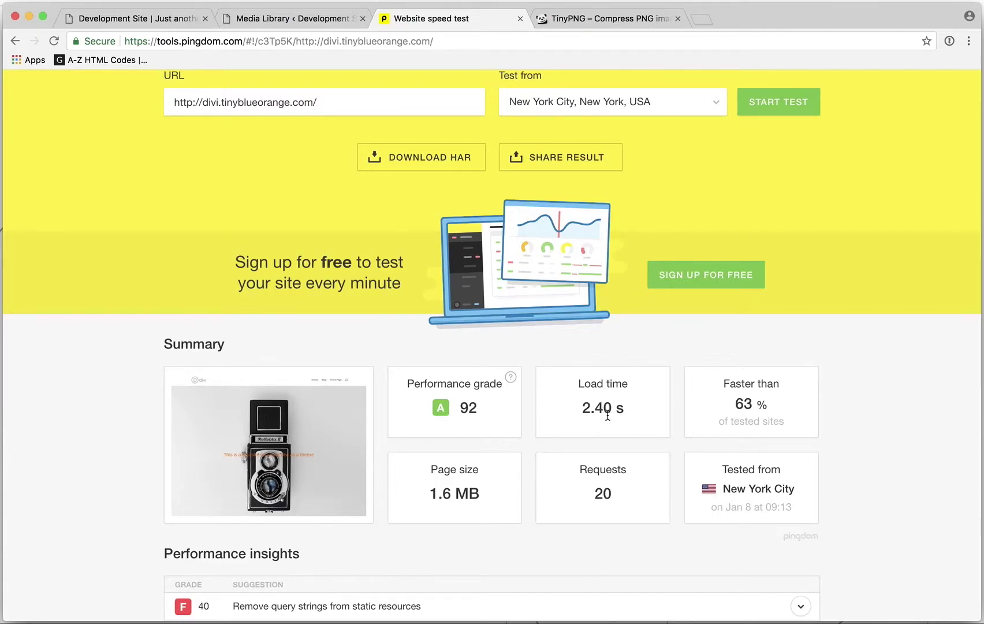
- Review the Pingdom summary's load time and compare it with the compression savings listed for both images on TinyPNG
{"action": "scroll", "coordinate": [607, 415], "scroll_direction": "up", "scroll_amount": 1}
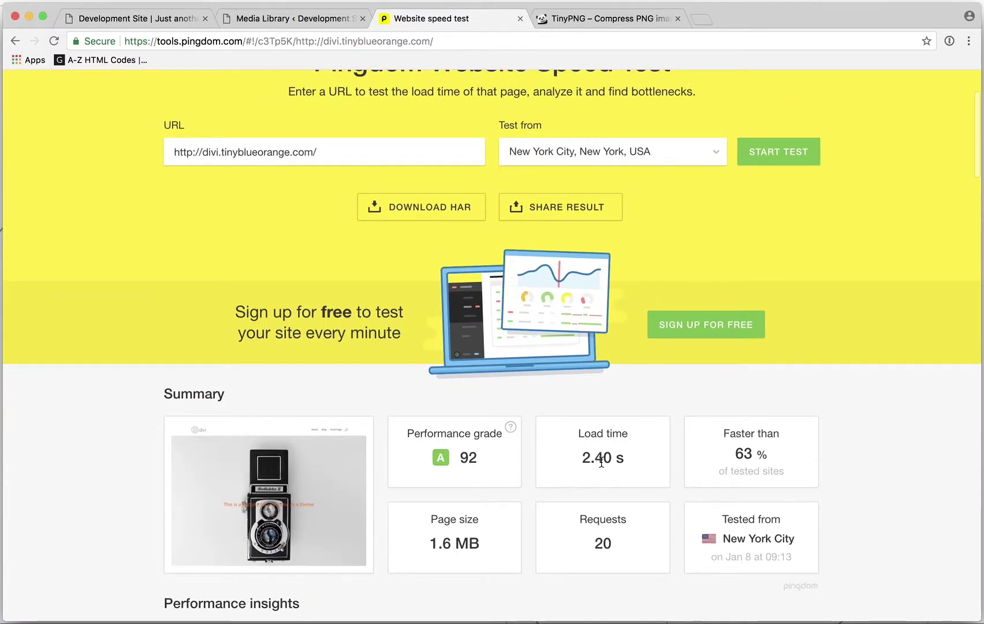
{"action": "scroll", "coordinate": [640, 465], "scroll_direction": "up", "scroll_amount": 3}
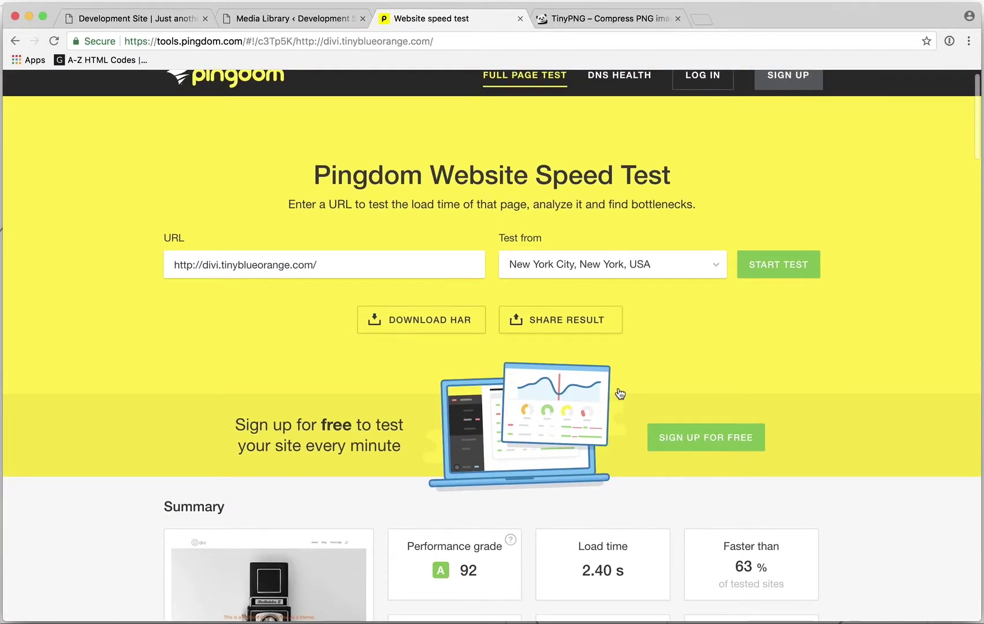
{"action": "scroll", "coordinate": [631, 563], "scroll_direction": "down", "scroll_amount": 1}
{"action": "scroll", "coordinate": [631, 563], "scroll_direction": "up", "scroll_amount": 2}
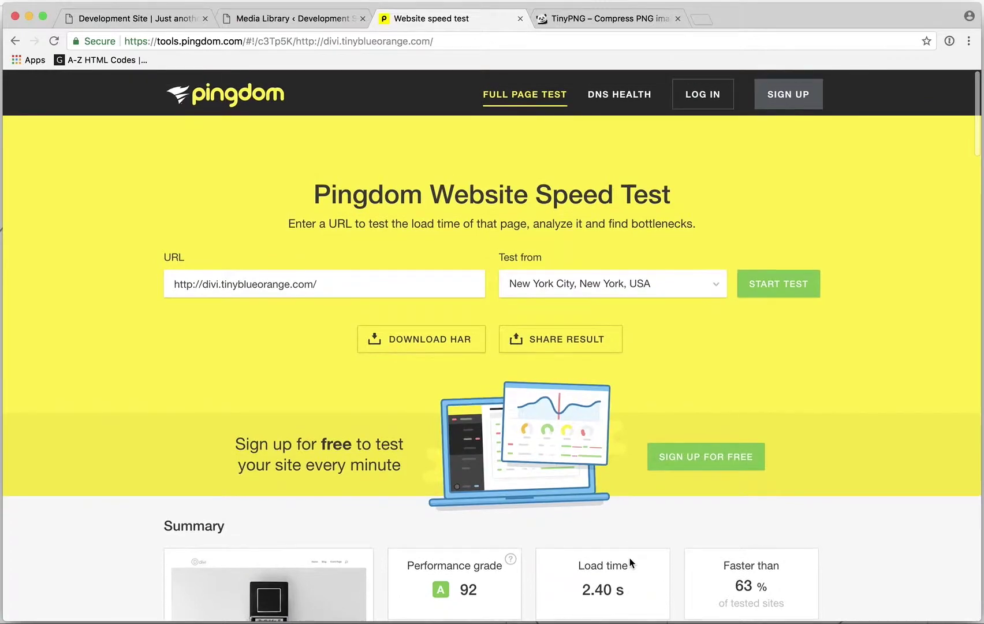
{"action": "scroll", "coordinate": [629, 540], "scroll_direction": "down", "scroll_amount": 1}
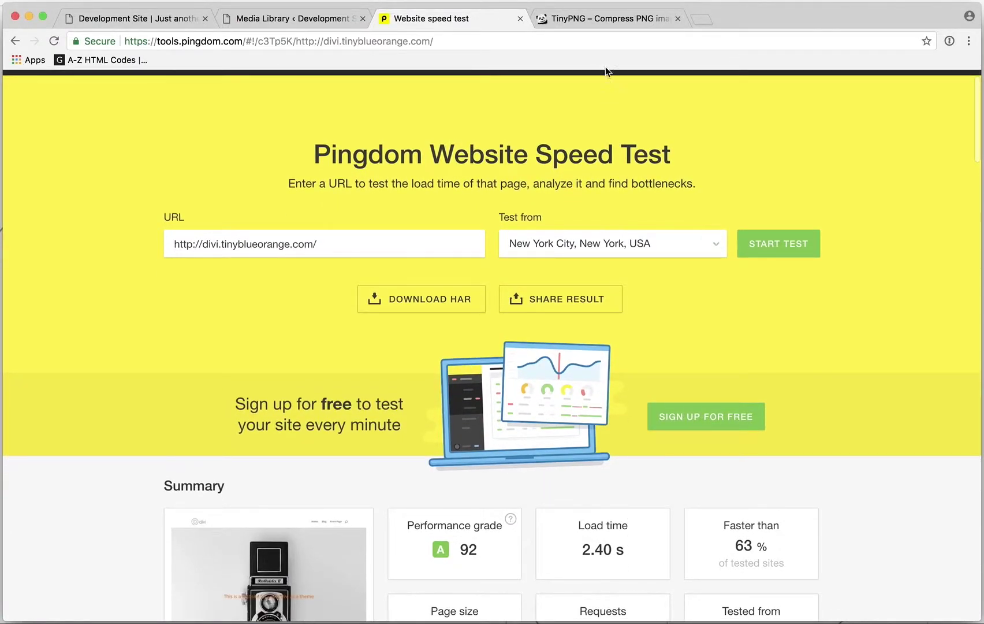
{"action": "left_click", "coordinate": [602, 23]}
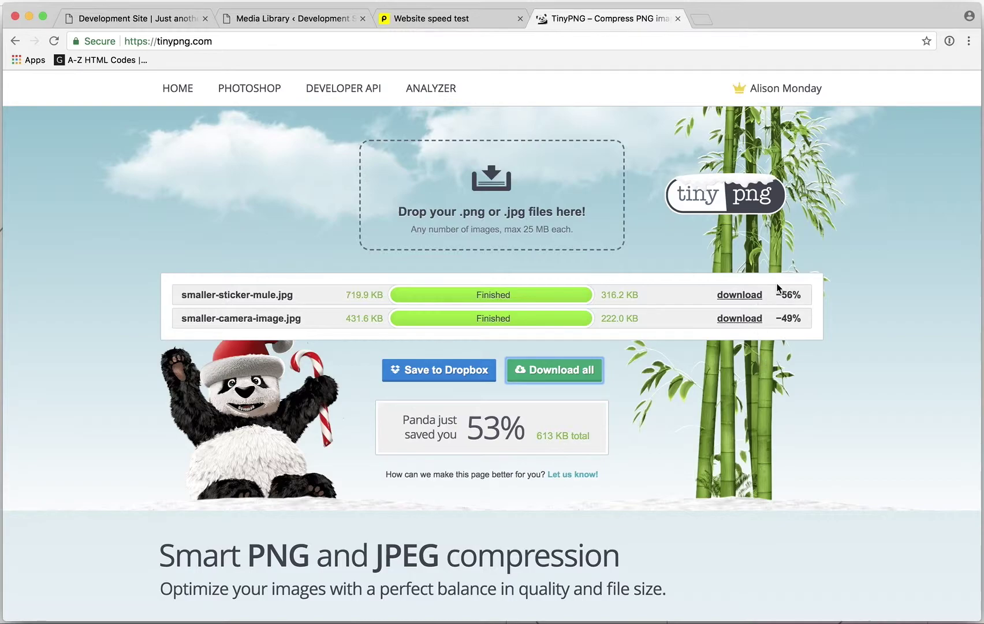
{"action": "left_click", "coordinate": [453, 17]}
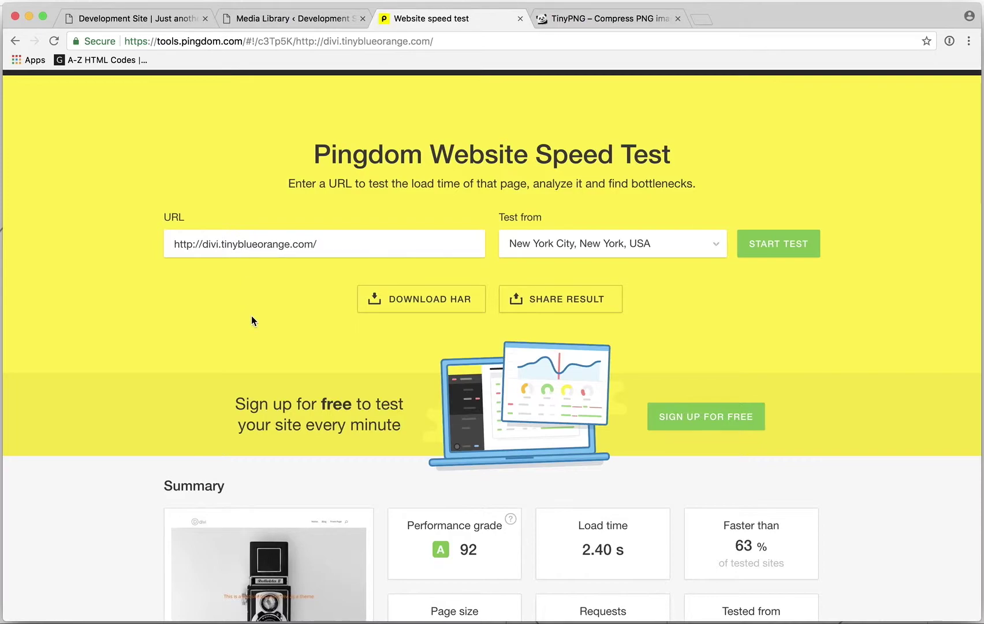
- In WordPress, bulk-delete the inactive plugins Advanced Custom Fields: Options Page, Broken Link Checker, Brute Force Login Protection, Google Analytics and Gravity Forms
{"action": "left_click", "coordinate": [281, 20]}
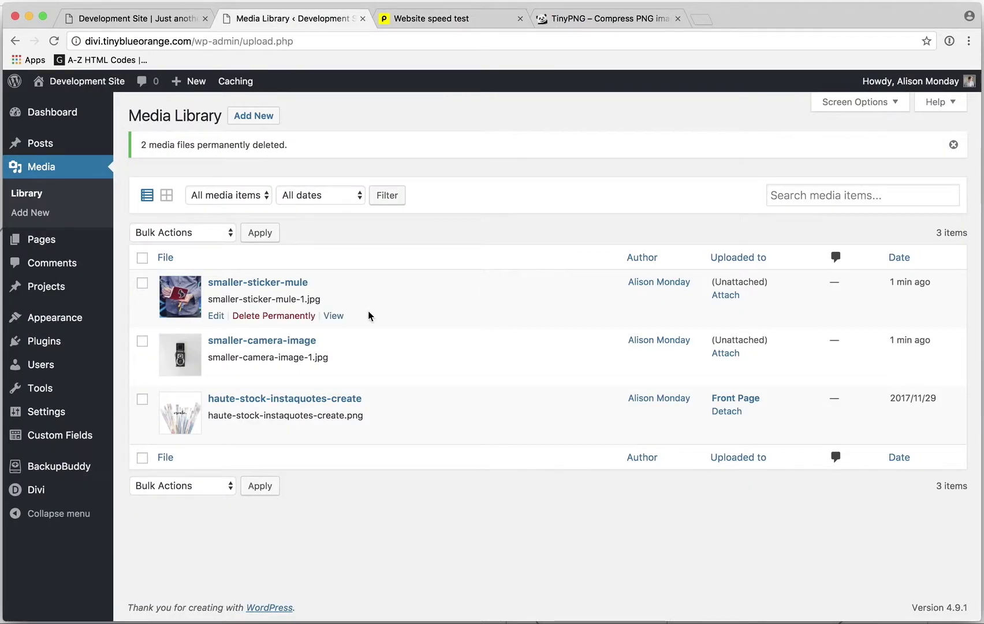
{"action": "left_click", "coordinate": [73, 347]}
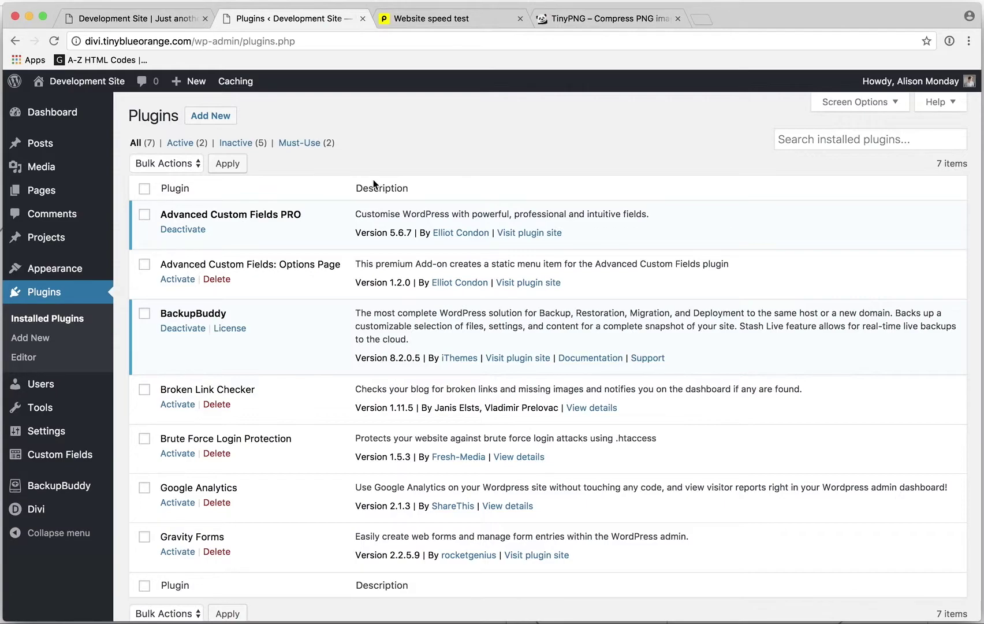
{"action": "left_click", "coordinate": [243, 143]}
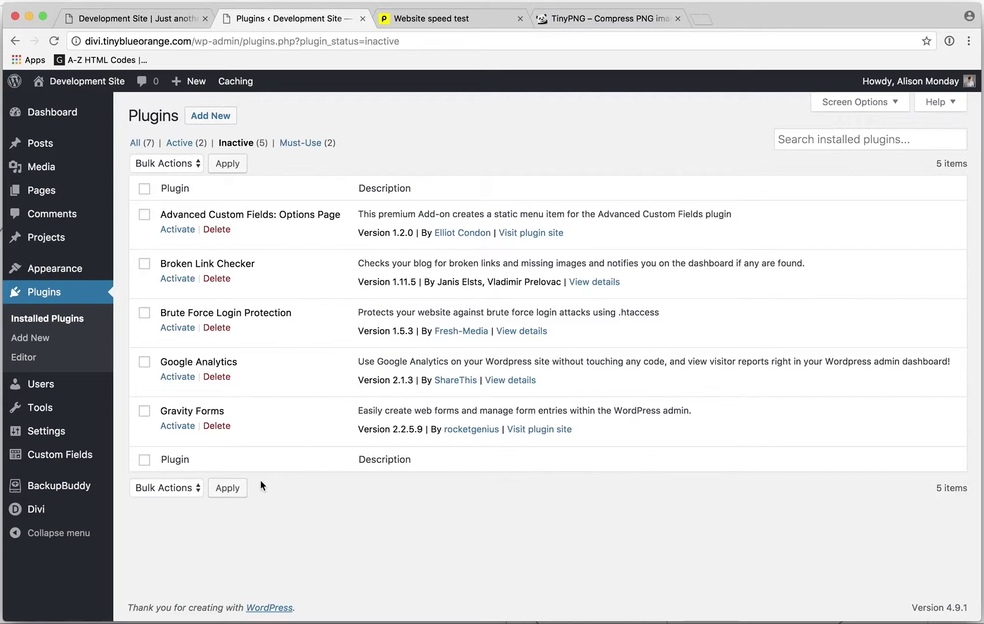
{"action": "left_click", "coordinate": [145, 189]}
{"action": "left_click_drag", "start_coordinate": [160, 264], "coordinate": [261, 265]}
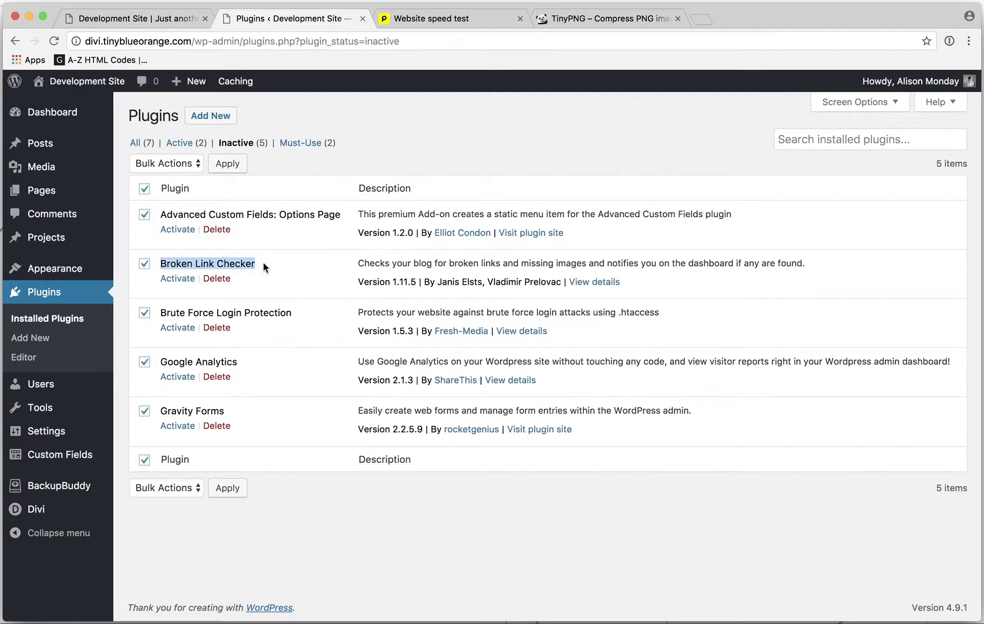
{"action": "left_click", "coordinate": [265, 266]}
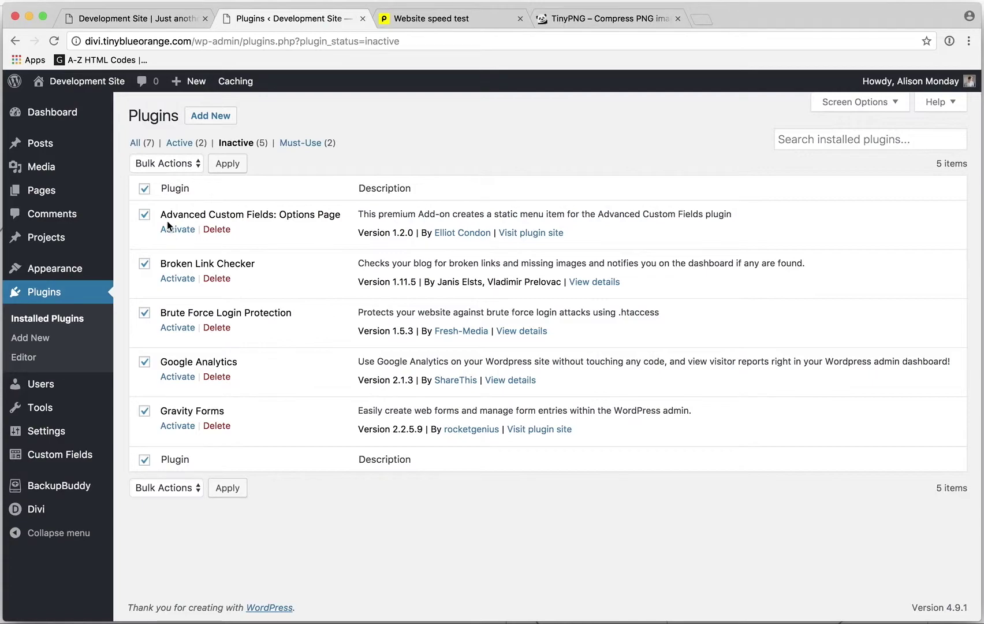
{"action": "left_click", "coordinate": [172, 162]}
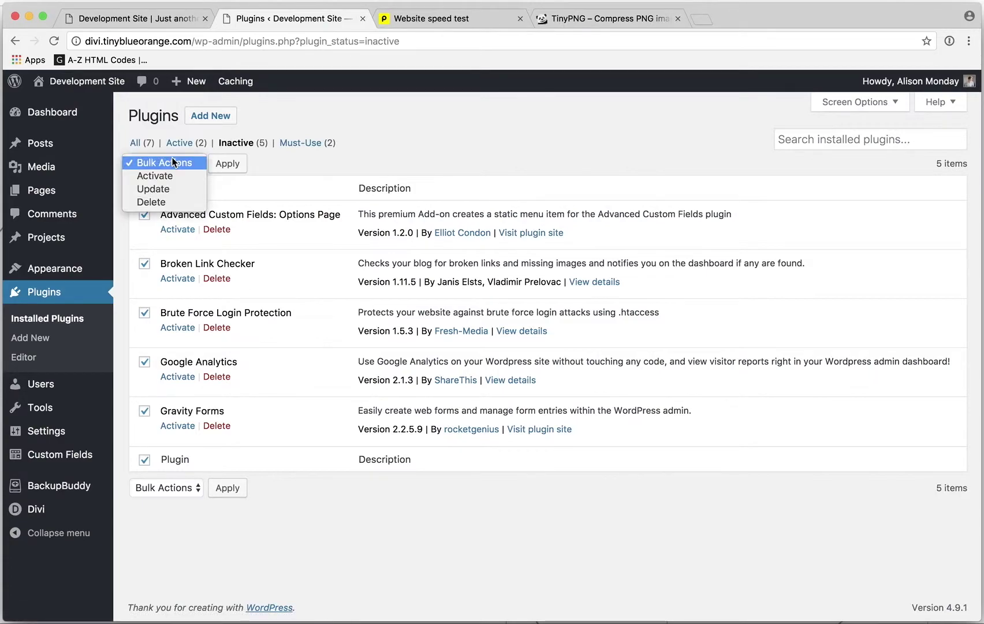
{"action": "left_click", "coordinate": [177, 202]}
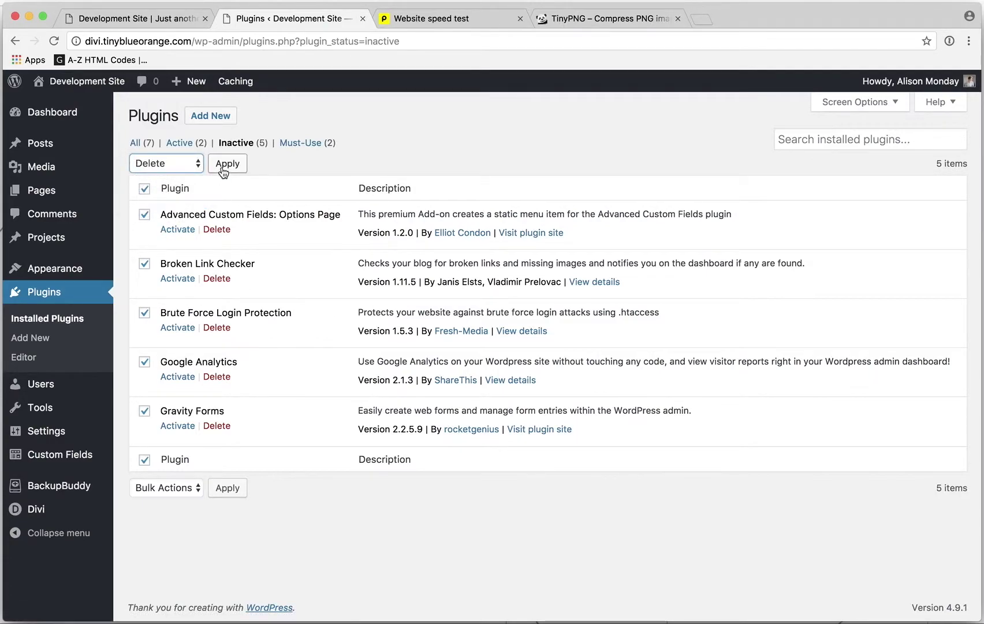
{"action": "left_click", "coordinate": [221, 166]}
{"action": "left_click", "coordinate": [631, 134]}
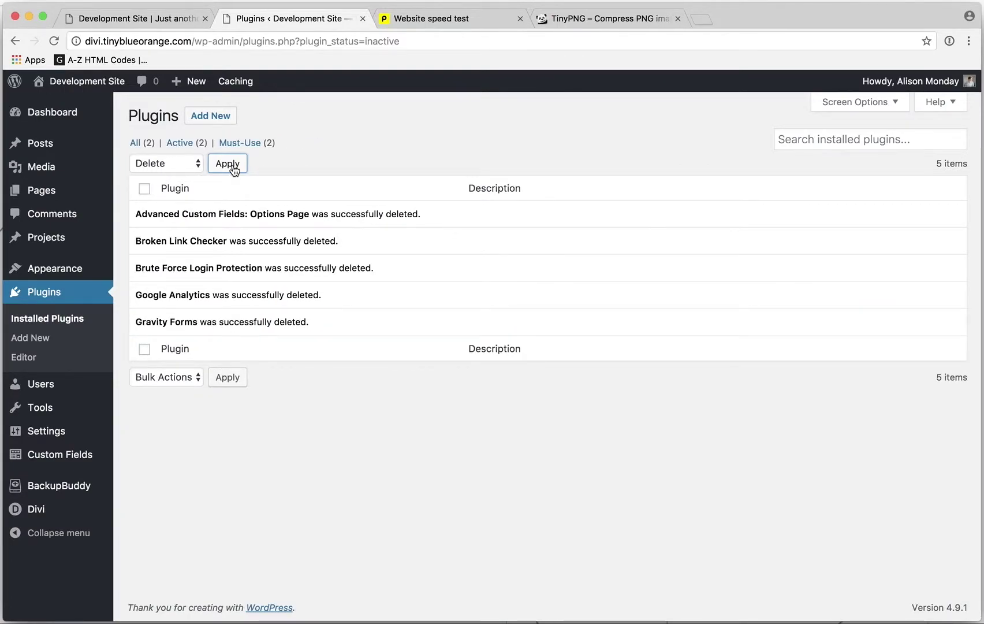
- Deactivate the active Advanced Custom Fields PRO plugin and delete it together with its data
{"action": "left_click", "coordinate": [178, 145]}
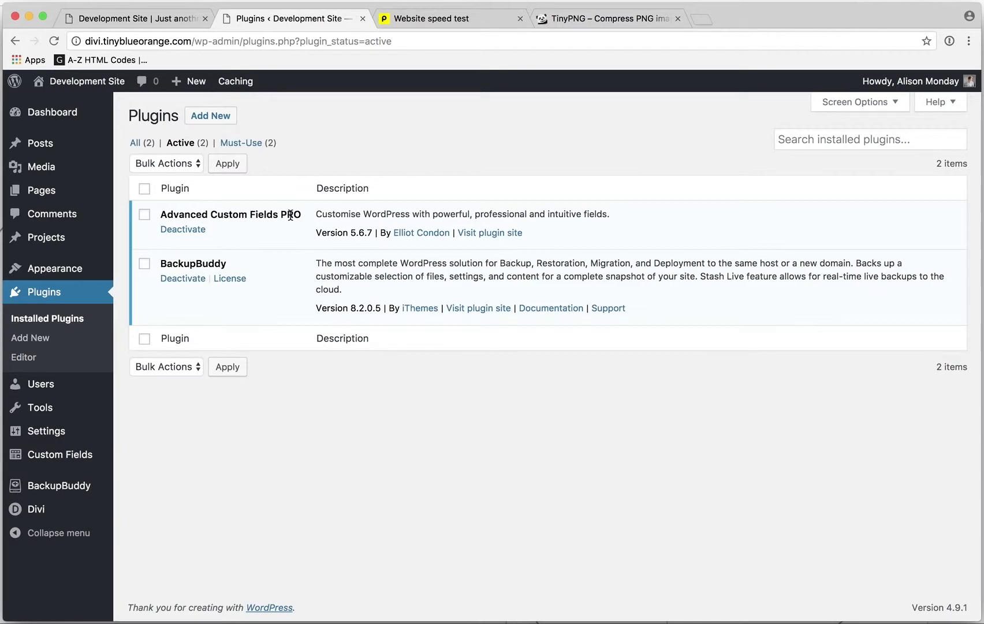
{"action": "left_click", "coordinate": [189, 229]}
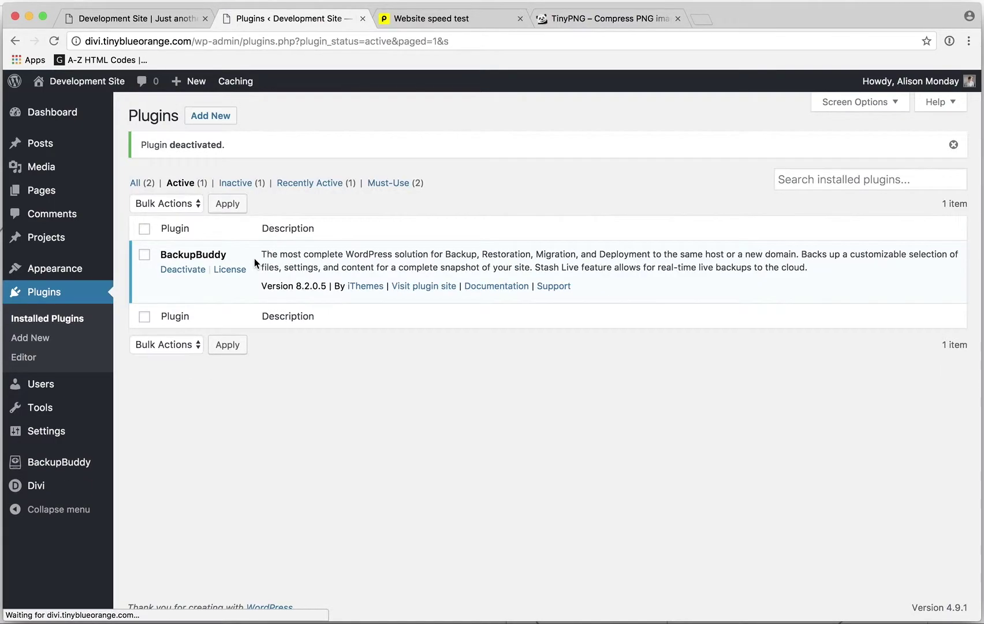
{"action": "left_click", "coordinate": [248, 184]}
{"action": "left_click", "coordinate": [227, 230]}
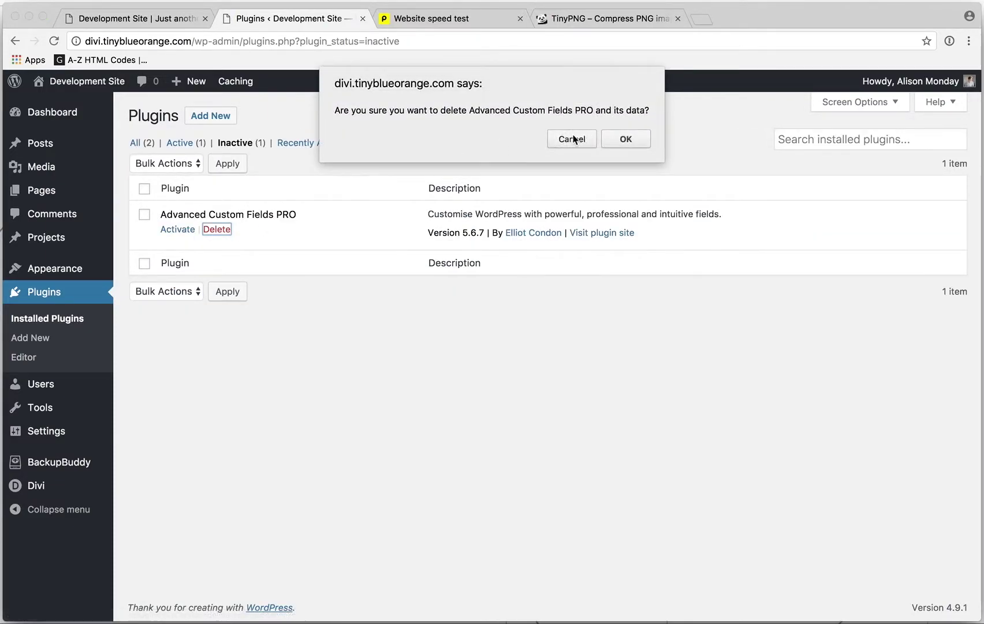
{"action": "left_click", "coordinate": [626, 139]}
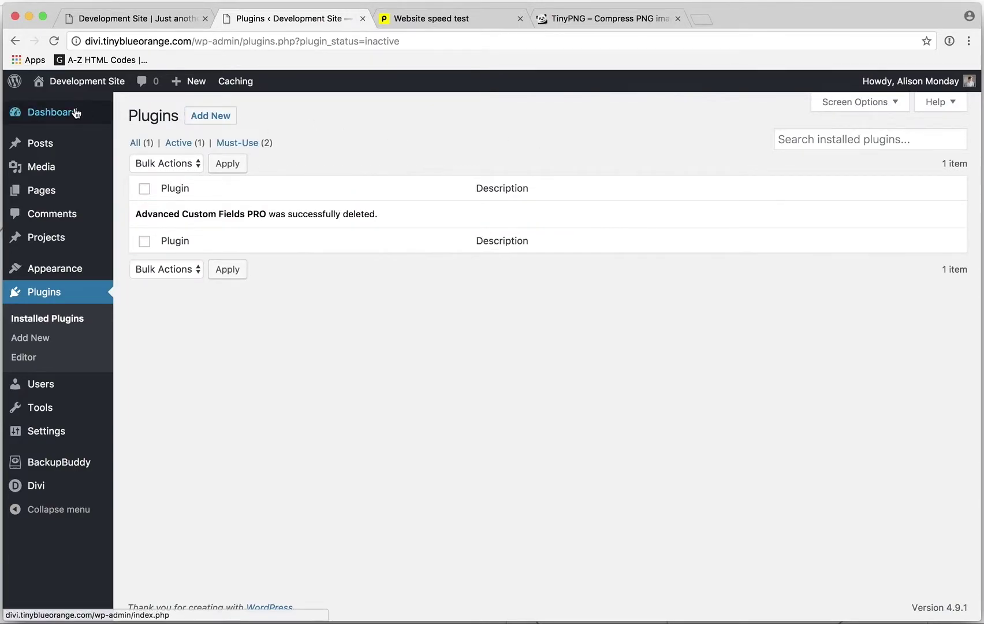
- Reload the live home page at divi.tinyblueorange.com and check its sections and background images down to the footer
{"action": "left_click", "coordinate": [142, 21]}
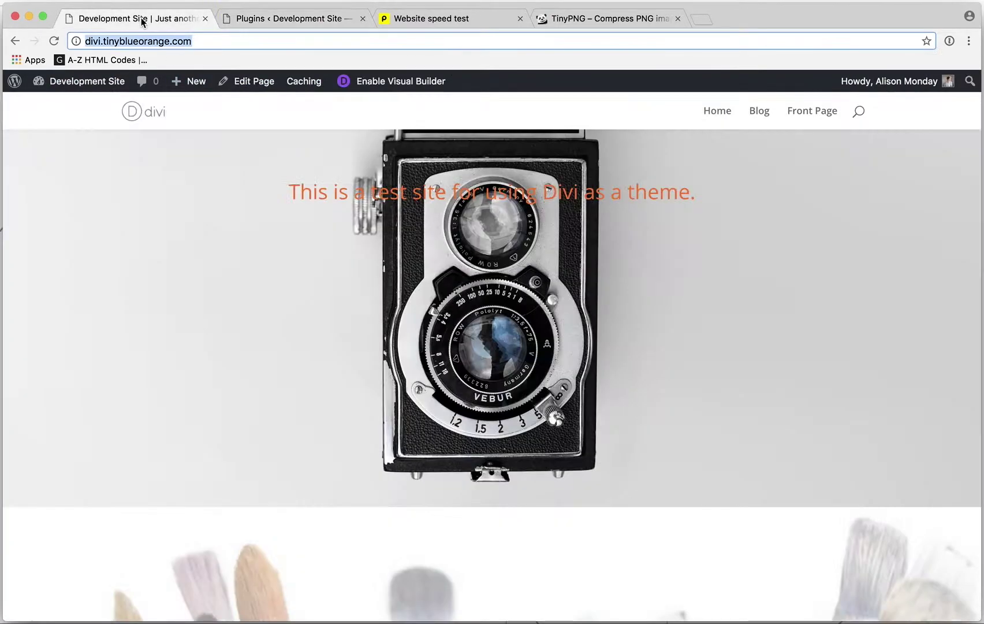
{"action": "left_click", "coordinate": [53, 42]}
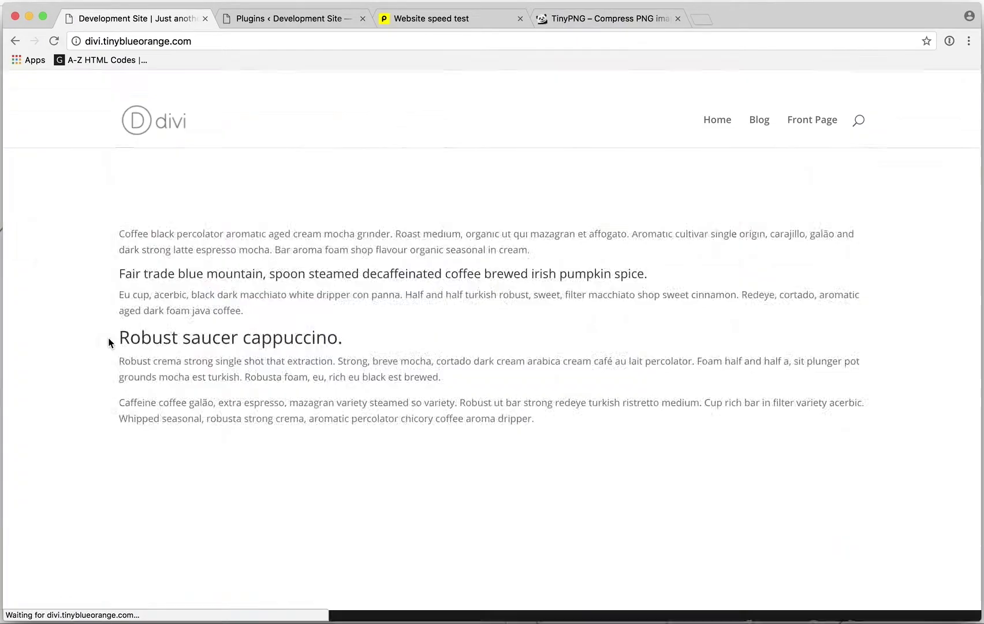
{"action": "scroll", "coordinate": [109, 342], "scroll_direction": "down", "scroll_amount": 5}
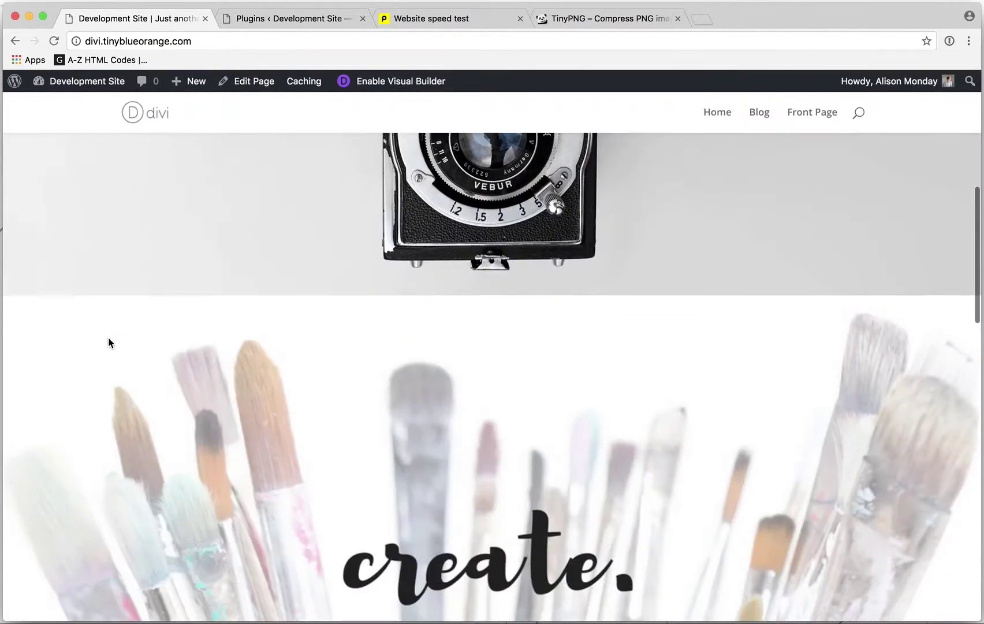
{"action": "scroll", "coordinate": [108, 343], "scroll_direction": "down", "scroll_amount": 10}
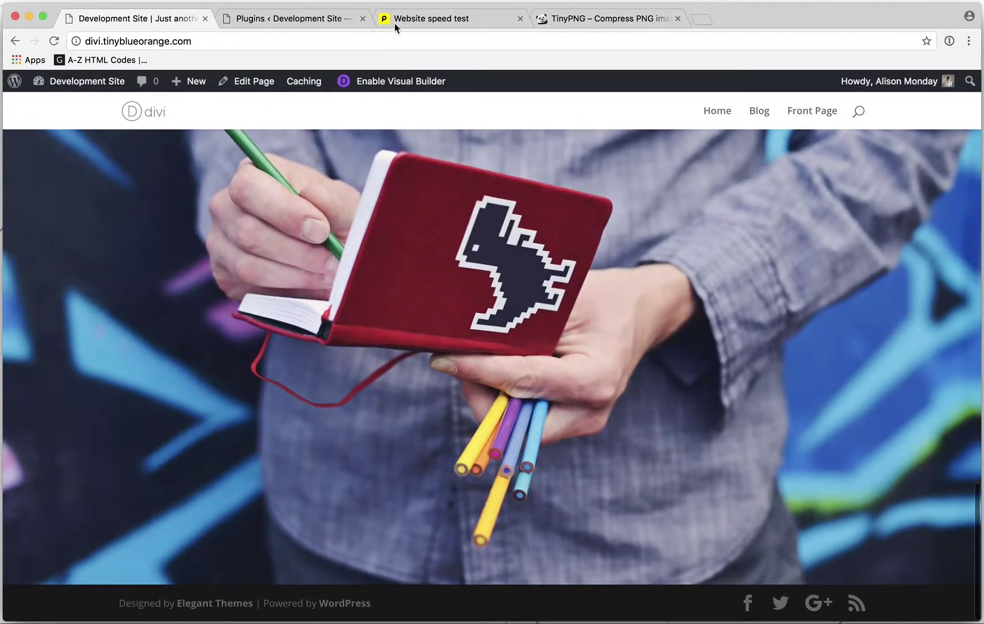
- Run the Pingdom speed test again for the site with the plugins removed and examine load time, speed ranking and page size
{"action": "left_click", "coordinate": [433, 18]}
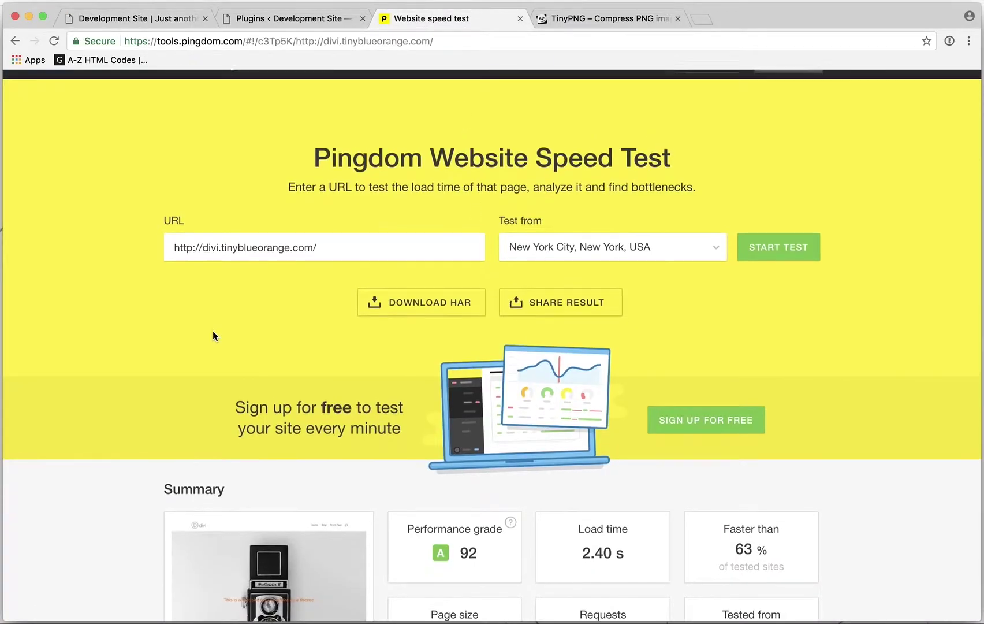
{"action": "scroll", "coordinate": [212, 332], "scroll_direction": "up", "scroll_amount": 1}
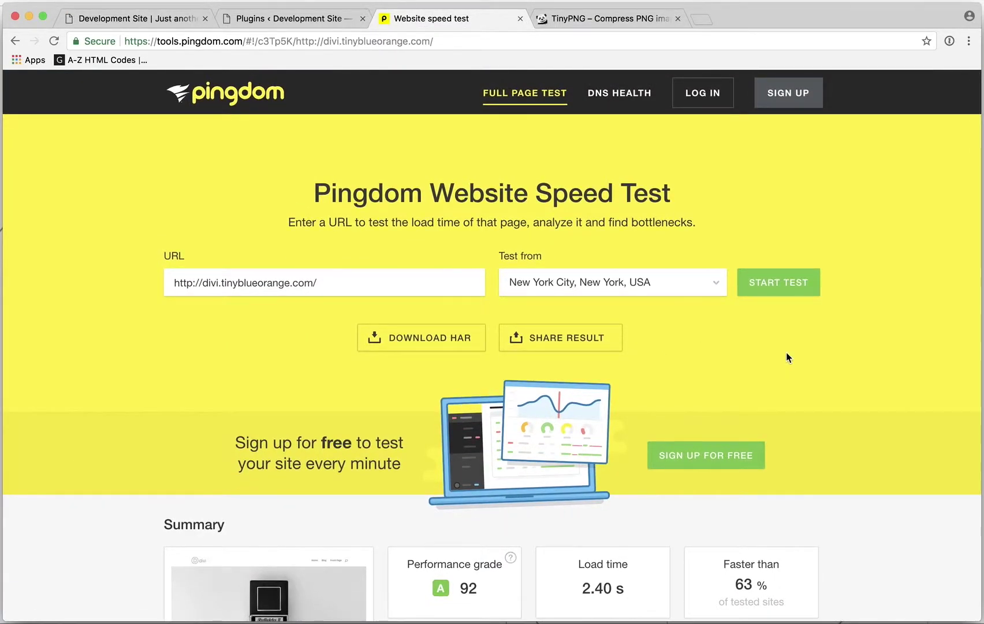
{"action": "left_click", "coordinate": [784, 286]}
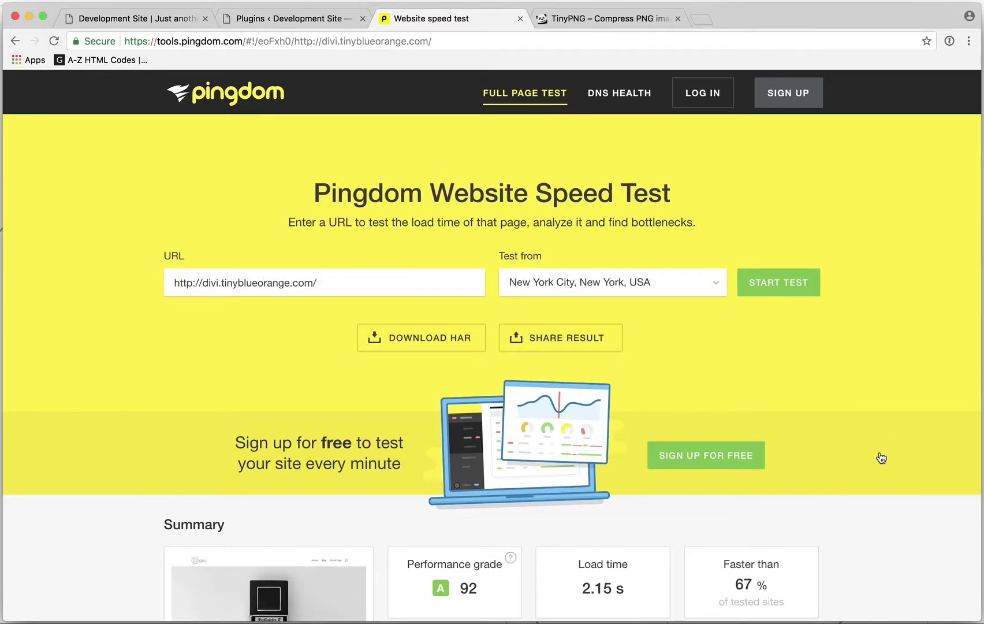
{"action": "scroll", "coordinate": [882, 458], "scroll_direction": "down", "scroll_amount": 3}
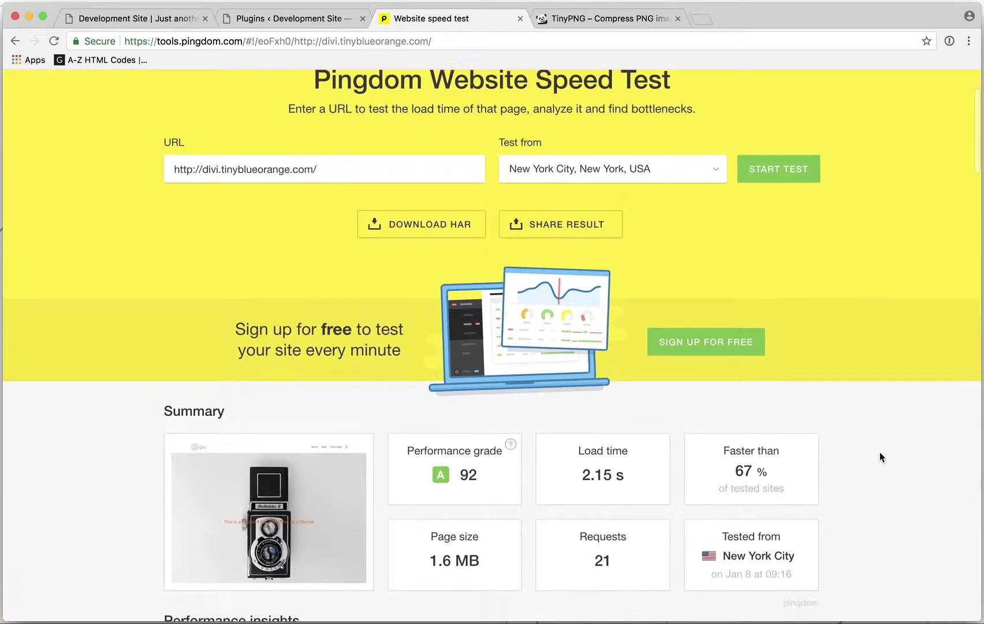
{"action": "left_click_drag", "start_coordinate": [574, 433], "coordinate": [631, 435]}
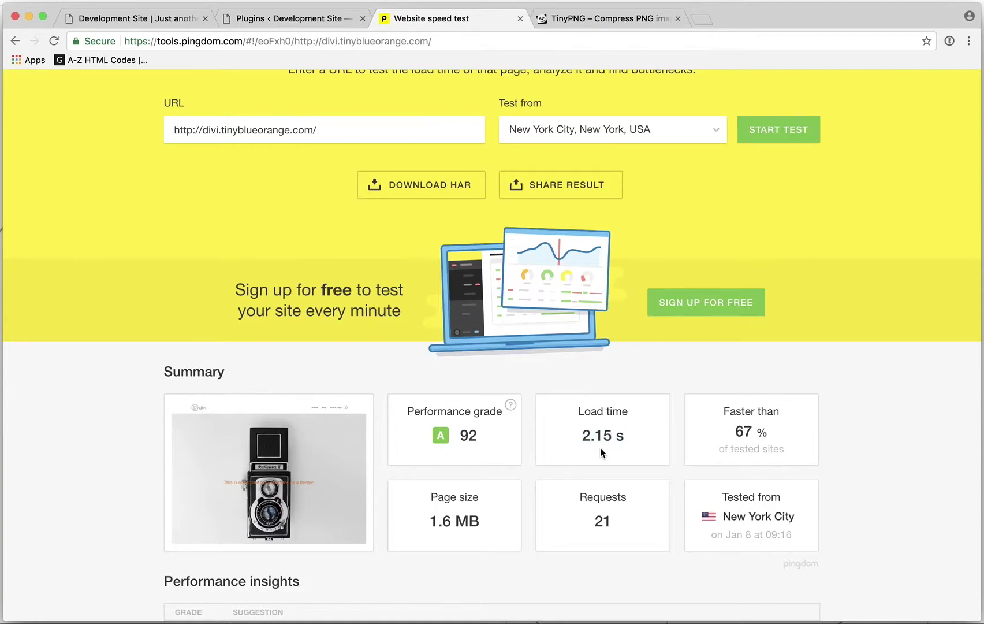
{"action": "left_click_drag", "start_coordinate": [728, 437], "coordinate": [792, 435]}
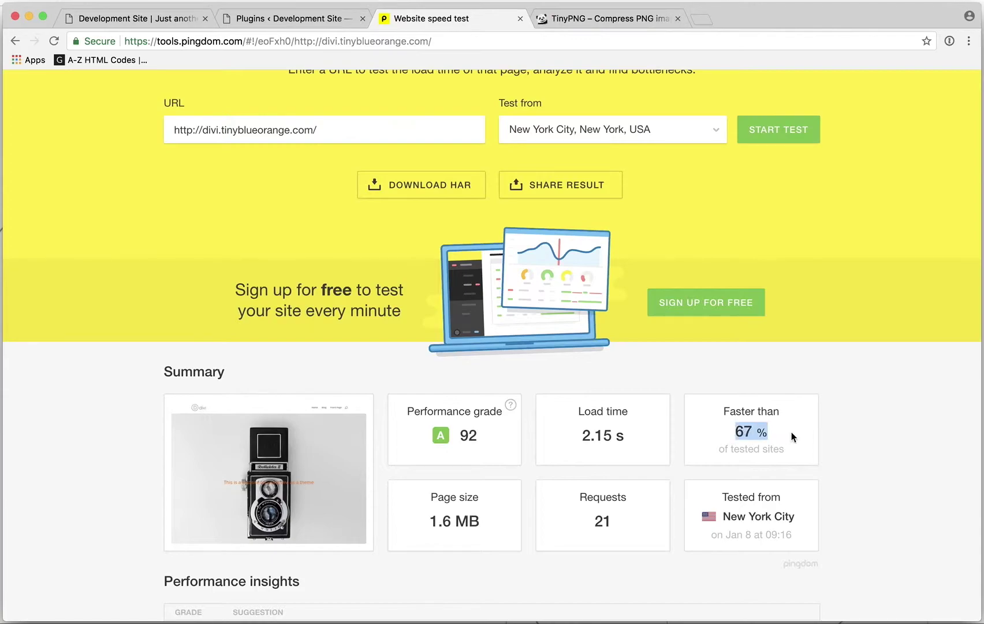
{"action": "left_click", "coordinate": [792, 438]}
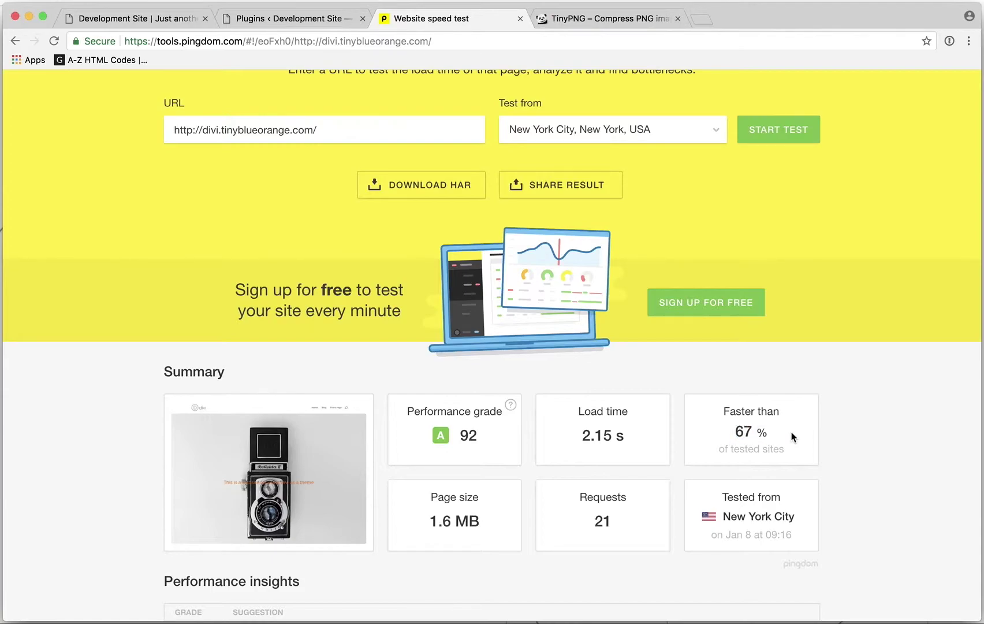
{"action": "scroll", "coordinate": [500, 562], "scroll_direction": "down", "scroll_amount": 3}
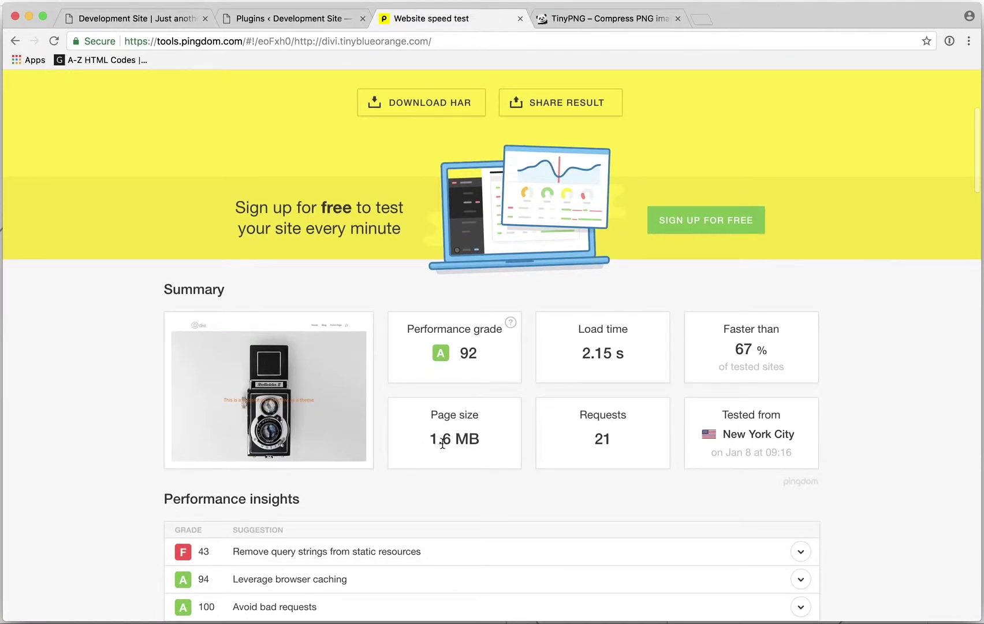
{"action": "left_click_drag", "start_coordinate": [439, 443], "coordinate": [487, 449]}
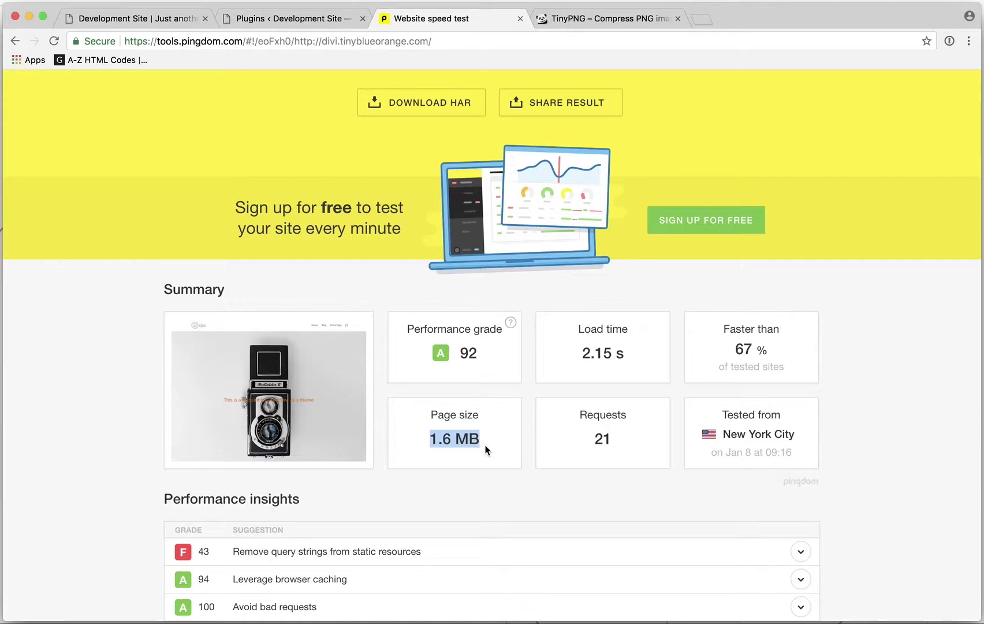
- Leave the Pingdom results and look over the live home page at divi.tinyblueorange.com, including its large background images
{"action": "left_click", "coordinate": [485, 450]}
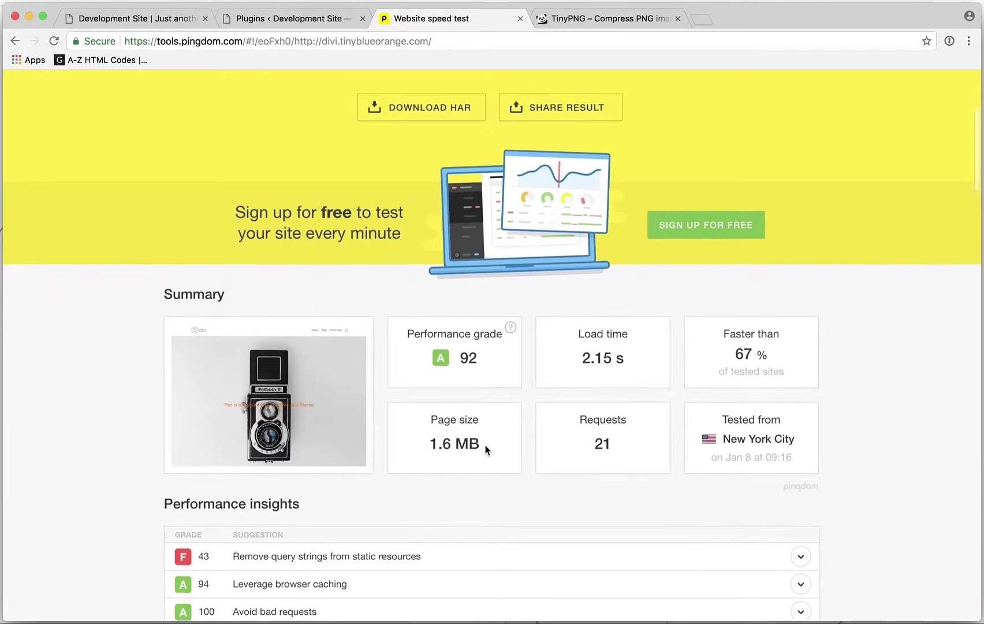
{"action": "scroll", "coordinate": [486, 449], "scroll_direction": "up", "scroll_amount": 2}
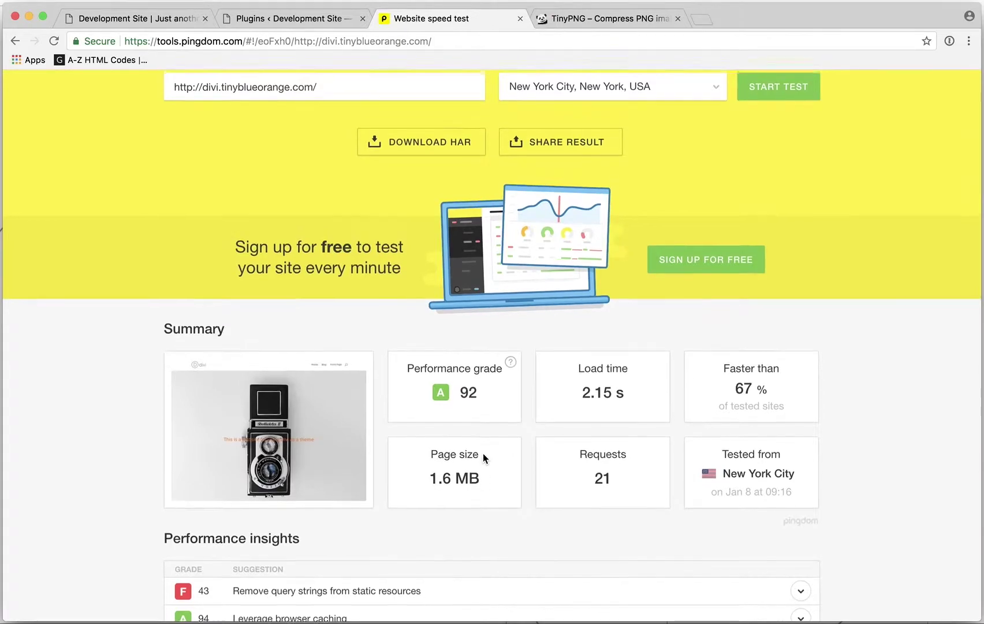
{"action": "scroll", "coordinate": [482, 453], "scroll_direction": "up", "scroll_amount": 5}
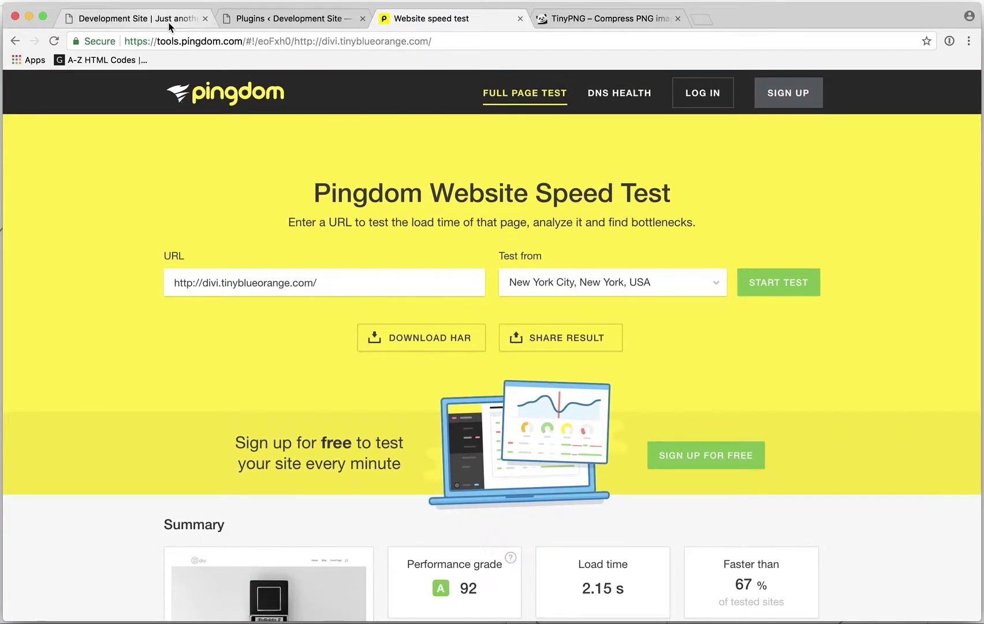
{"action": "left_click", "coordinate": [170, 19]}
{"action": "scroll", "coordinate": [337, 355], "scroll_direction": "down", "scroll_amount": 15}
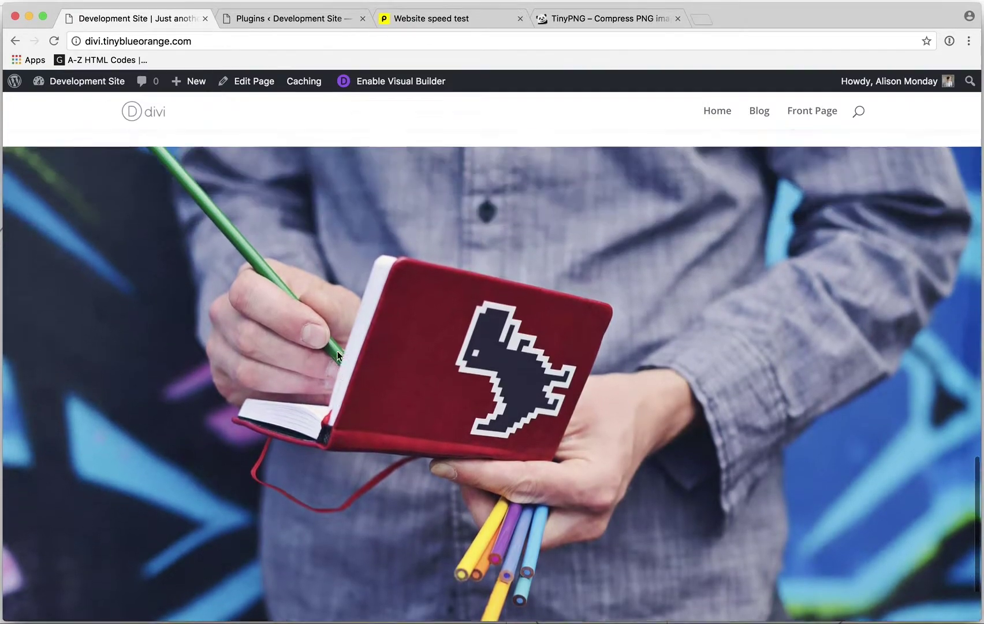
{"action": "scroll", "coordinate": [338, 355], "scroll_direction": "up", "scroll_amount": 7}
{"action": "scroll", "coordinate": [337, 351], "scroll_direction": "up", "scroll_amount": 8}
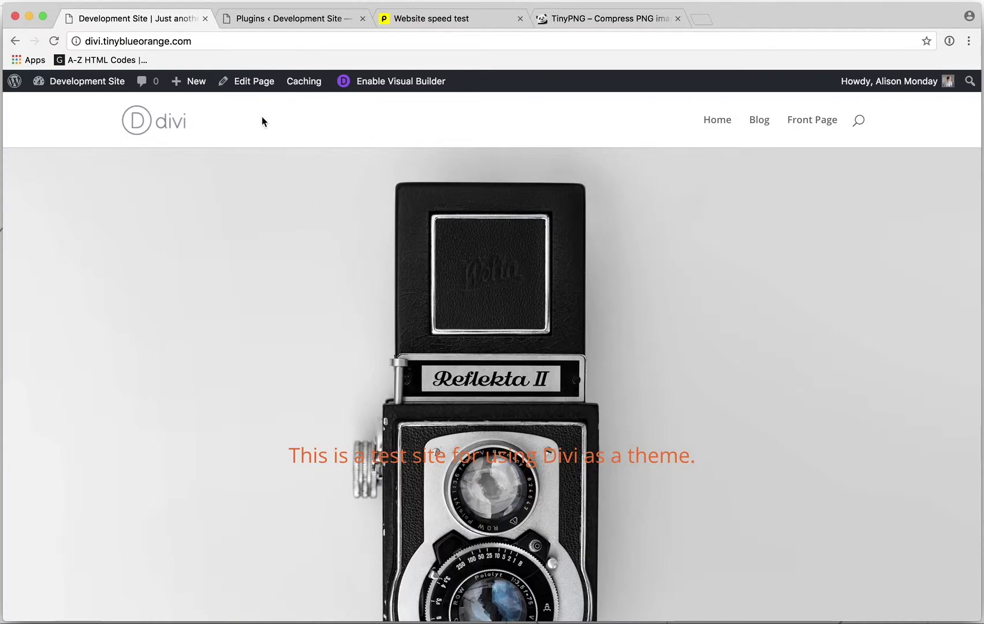
- Switch to the WordPress admin and list all installed plugins to review what remains on the site
{"action": "mouse_move", "coordinate": [303, 87]}
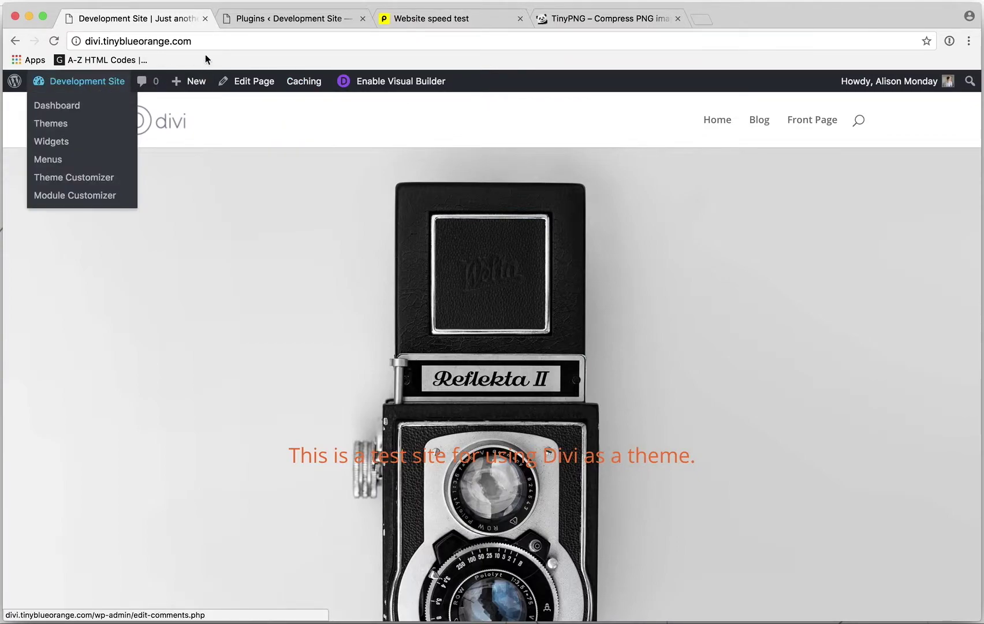
{"action": "left_click", "coordinate": [255, 18]}
{"action": "left_click", "coordinate": [145, 144]}
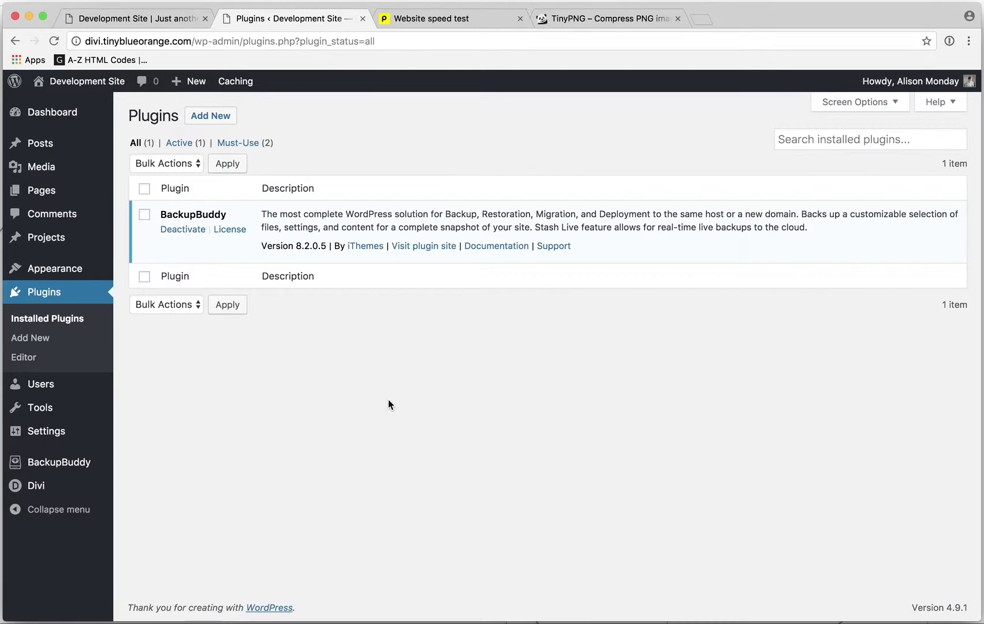
{"action": "left_click", "coordinate": [169, 24]}
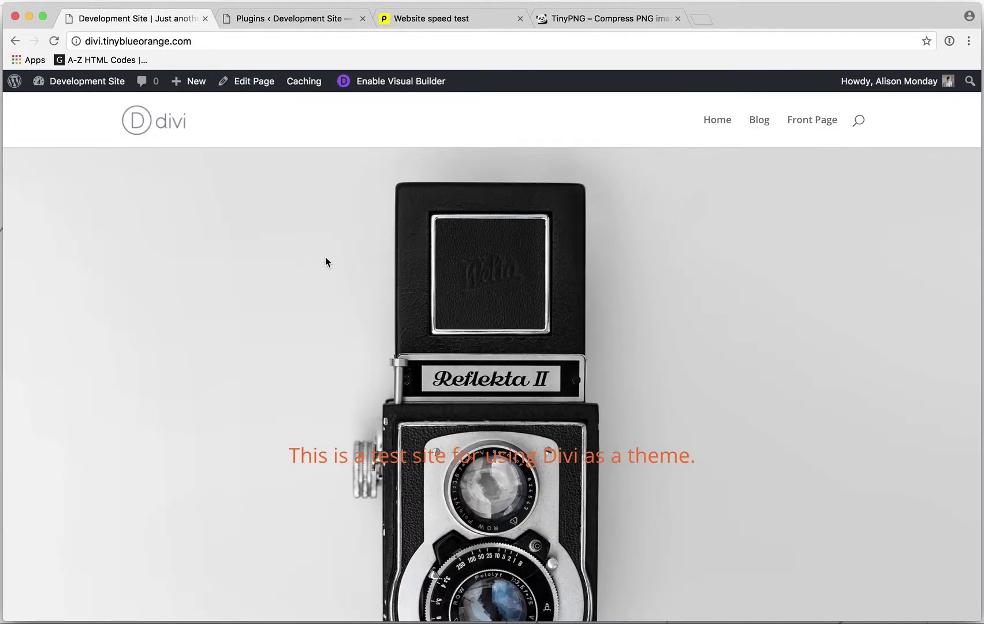
{"action": "left_click", "coordinate": [453, 19]}
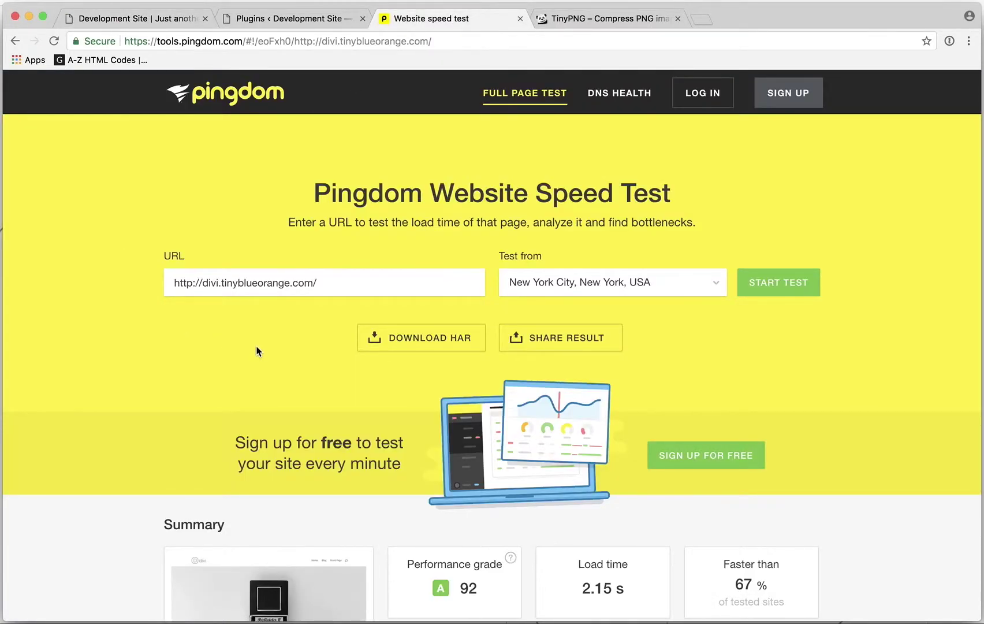
{"action": "left_click", "coordinate": [108, 19]}
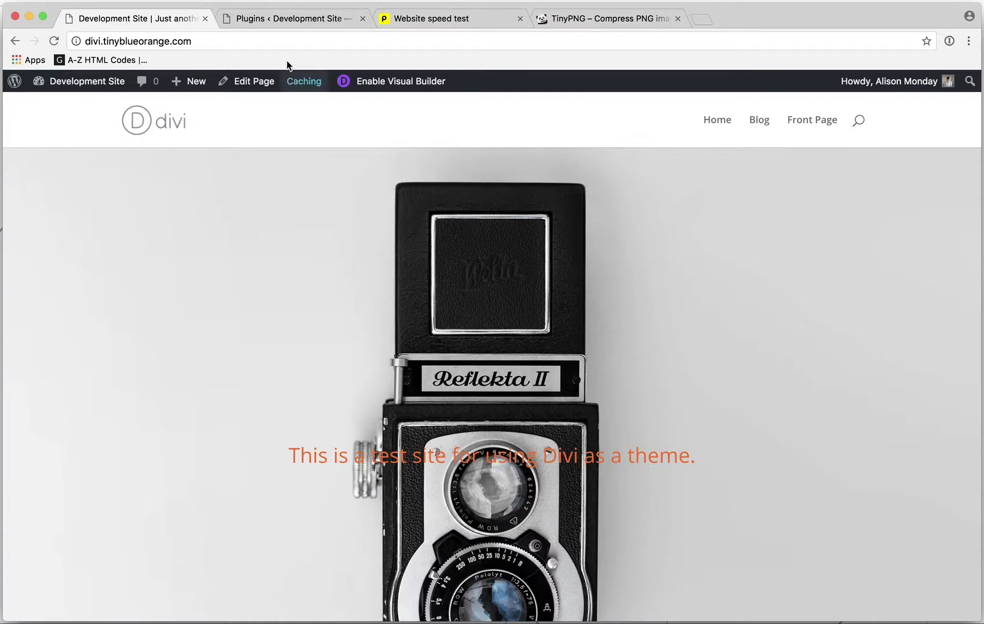
- Examine the Pingdom report's performance insights, response codes, content size and requests by type and domain, and the file requests timeline
{"action": "left_click", "coordinate": [407, 19]}
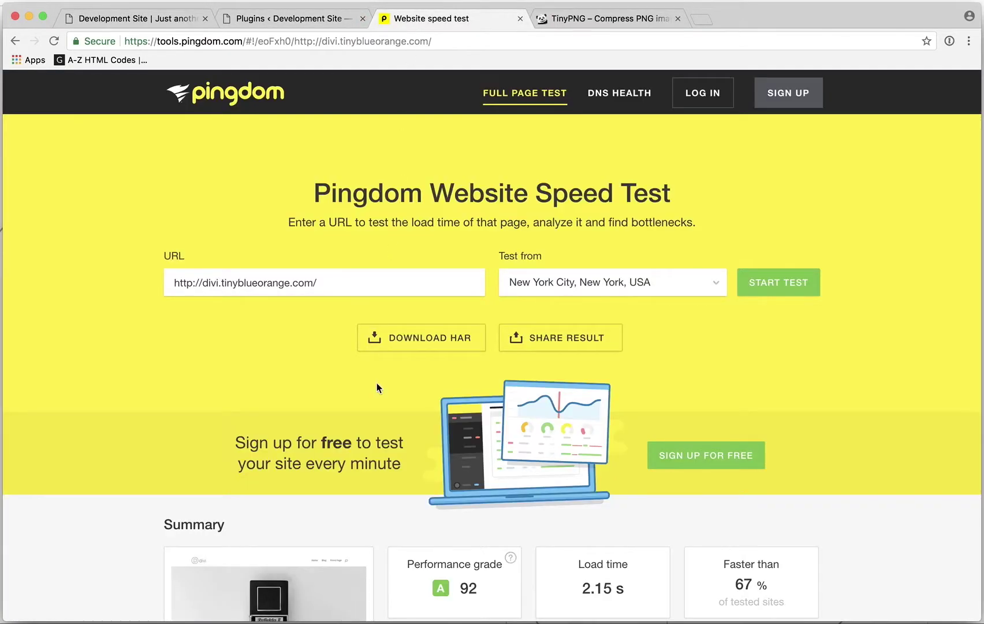
{"action": "scroll", "coordinate": [376, 383], "scroll_direction": "down", "scroll_amount": 8}
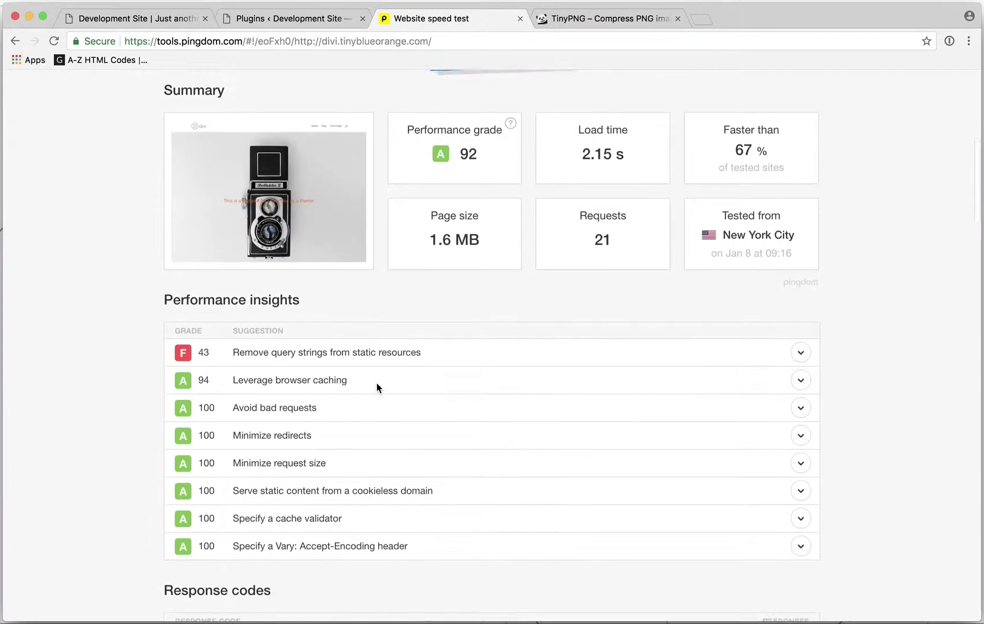
{"action": "scroll", "coordinate": [305, 566], "scroll_direction": "down", "scroll_amount": 1}
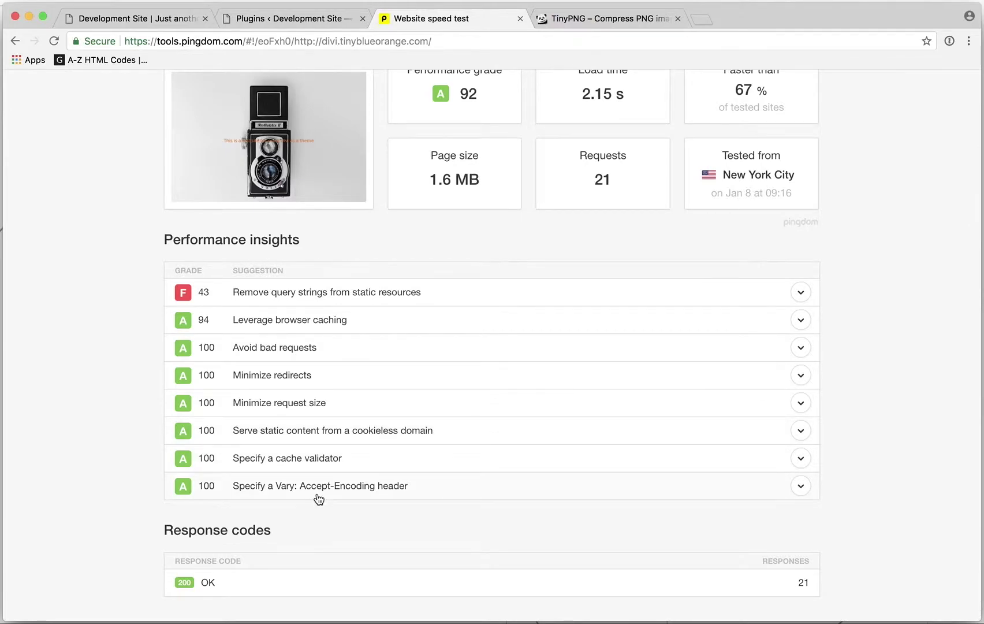
{"action": "scroll", "coordinate": [319, 499], "scroll_direction": "down", "scroll_amount": 5}
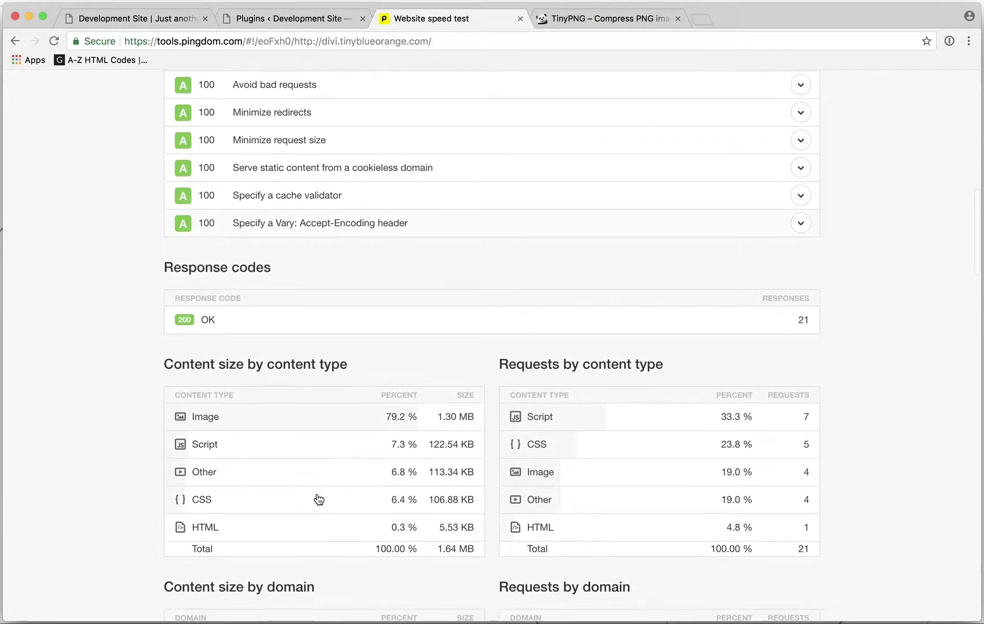
{"action": "scroll", "coordinate": [149, 366], "scroll_direction": "down", "scroll_amount": 2}
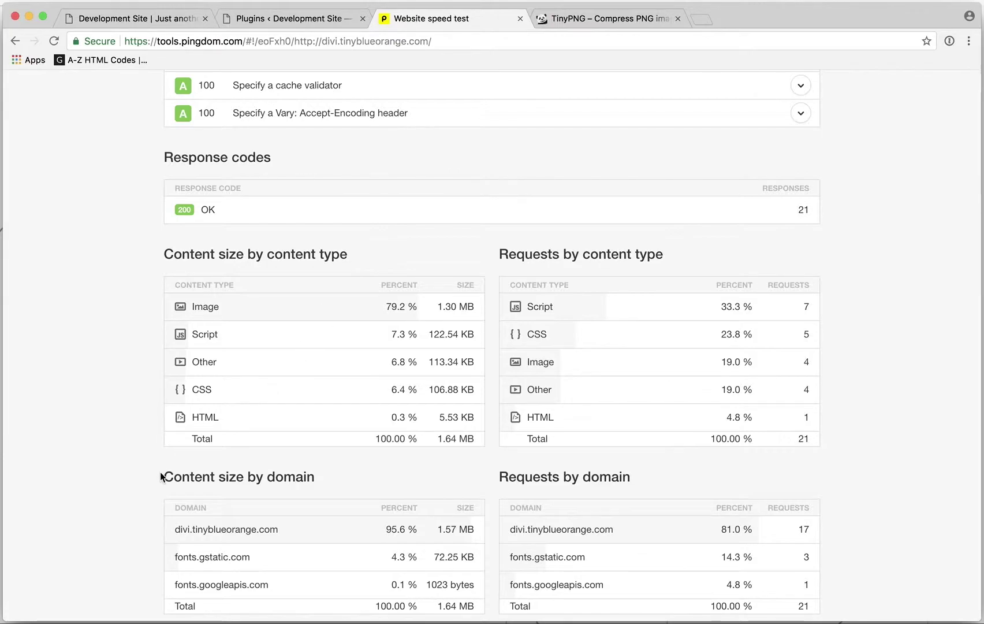
{"action": "scroll", "coordinate": [160, 472], "scroll_direction": "down", "scroll_amount": 4}
{"action": "scroll", "coordinate": [160, 472], "scroll_direction": "down", "scroll_amount": 4}
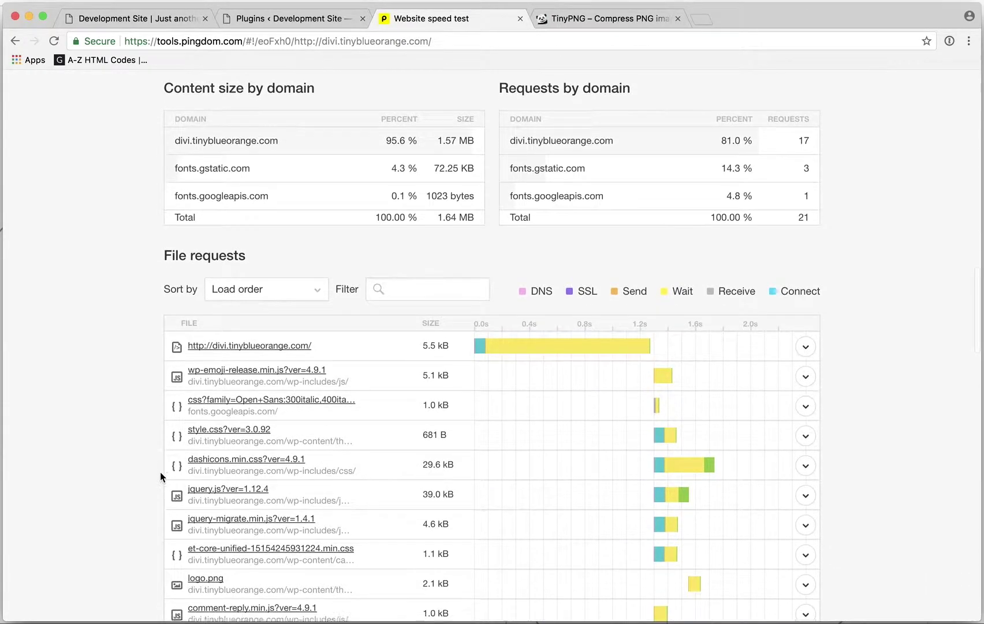
{"action": "scroll", "coordinate": [160, 472], "scroll_direction": "down", "scroll_amount": 1}
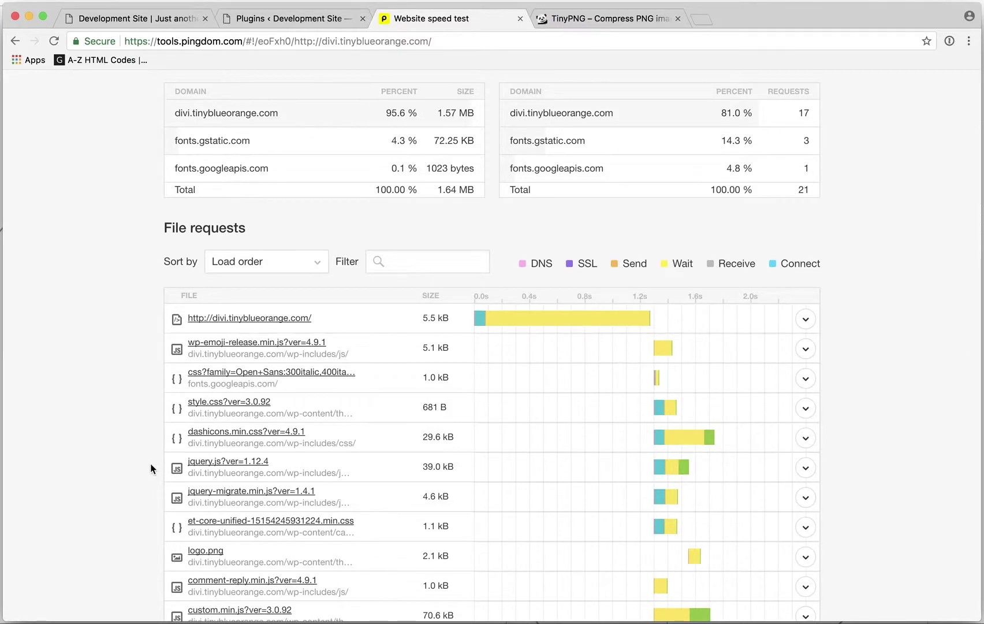
{"action": "scroll", "coordinate": [160, 571], "scroll_direction": "down", "scroll_amount": 1}
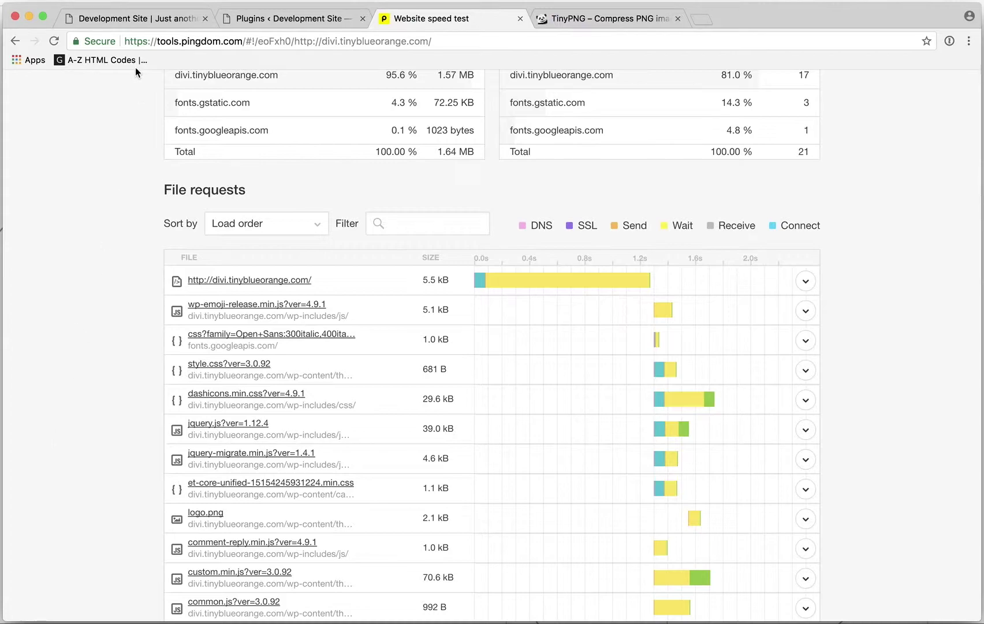
{"action": "left_click", "coordinate": [121, 20]}
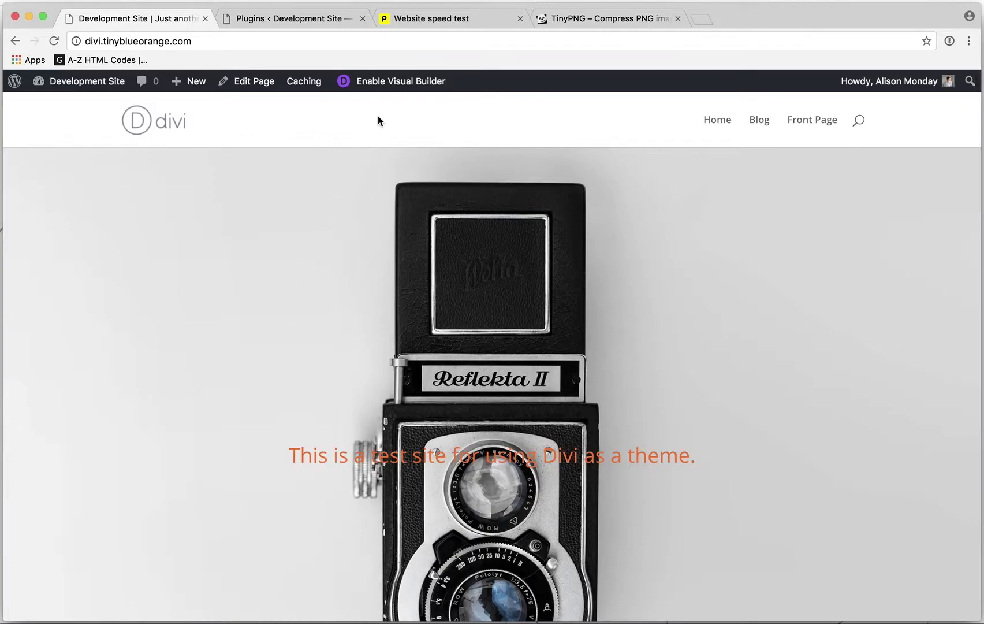
{"action": "left_click", "coordinate": [461, 22]}
{"action": "scroll", "coordinate": [428, 311], "scroll_direction": "up", "scroll_amount": 15}
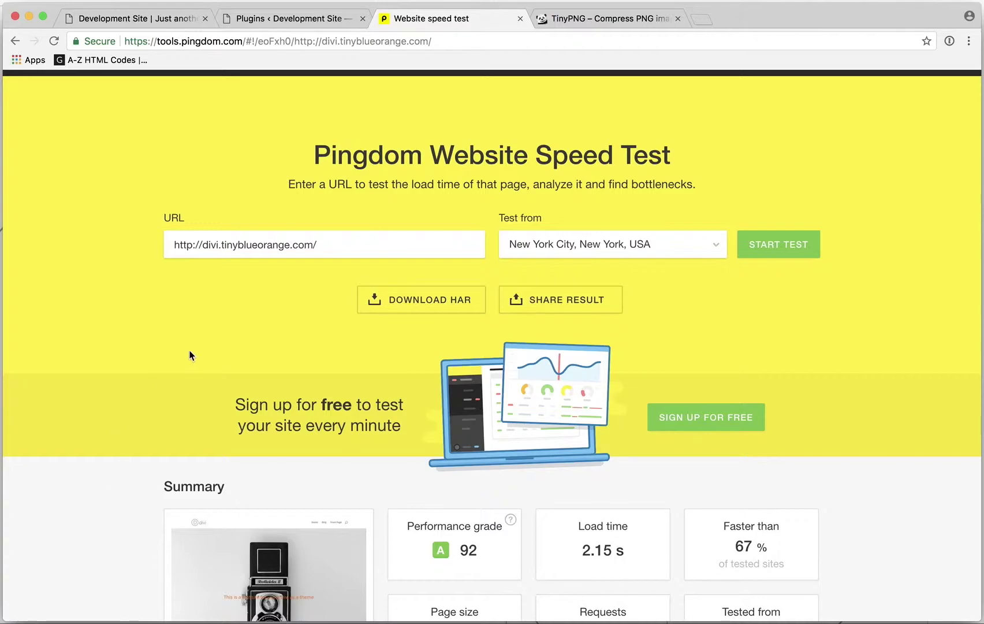
{"action": "scroll", "coordinate": [193, 338], "scroll_direction": "up", "scroll_amount": 2}
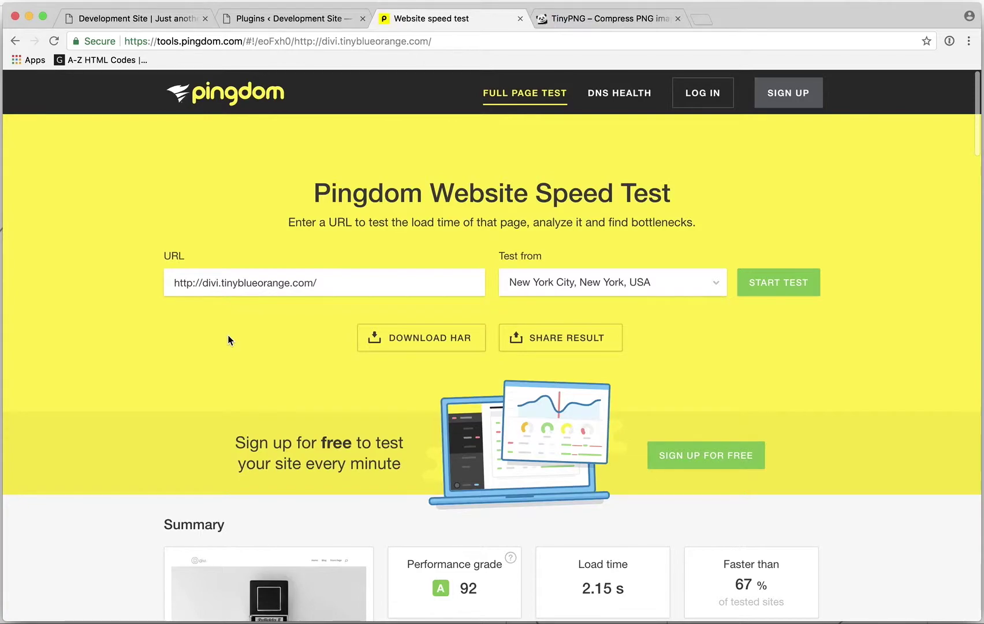